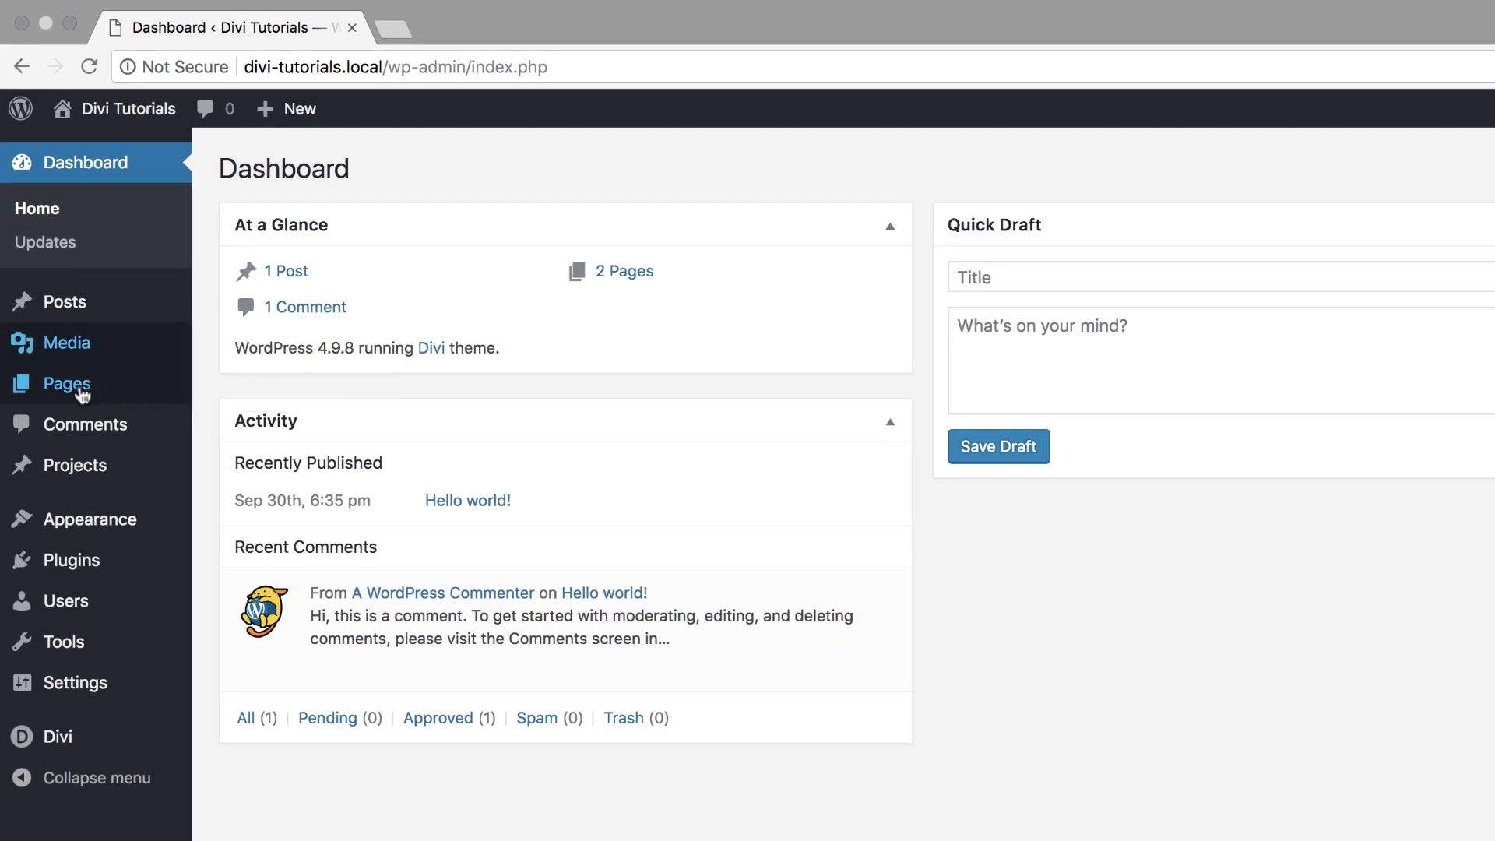
Create a new page titled "library" and open it in the Divi Visual Builder.
mouse_move(81, 395)
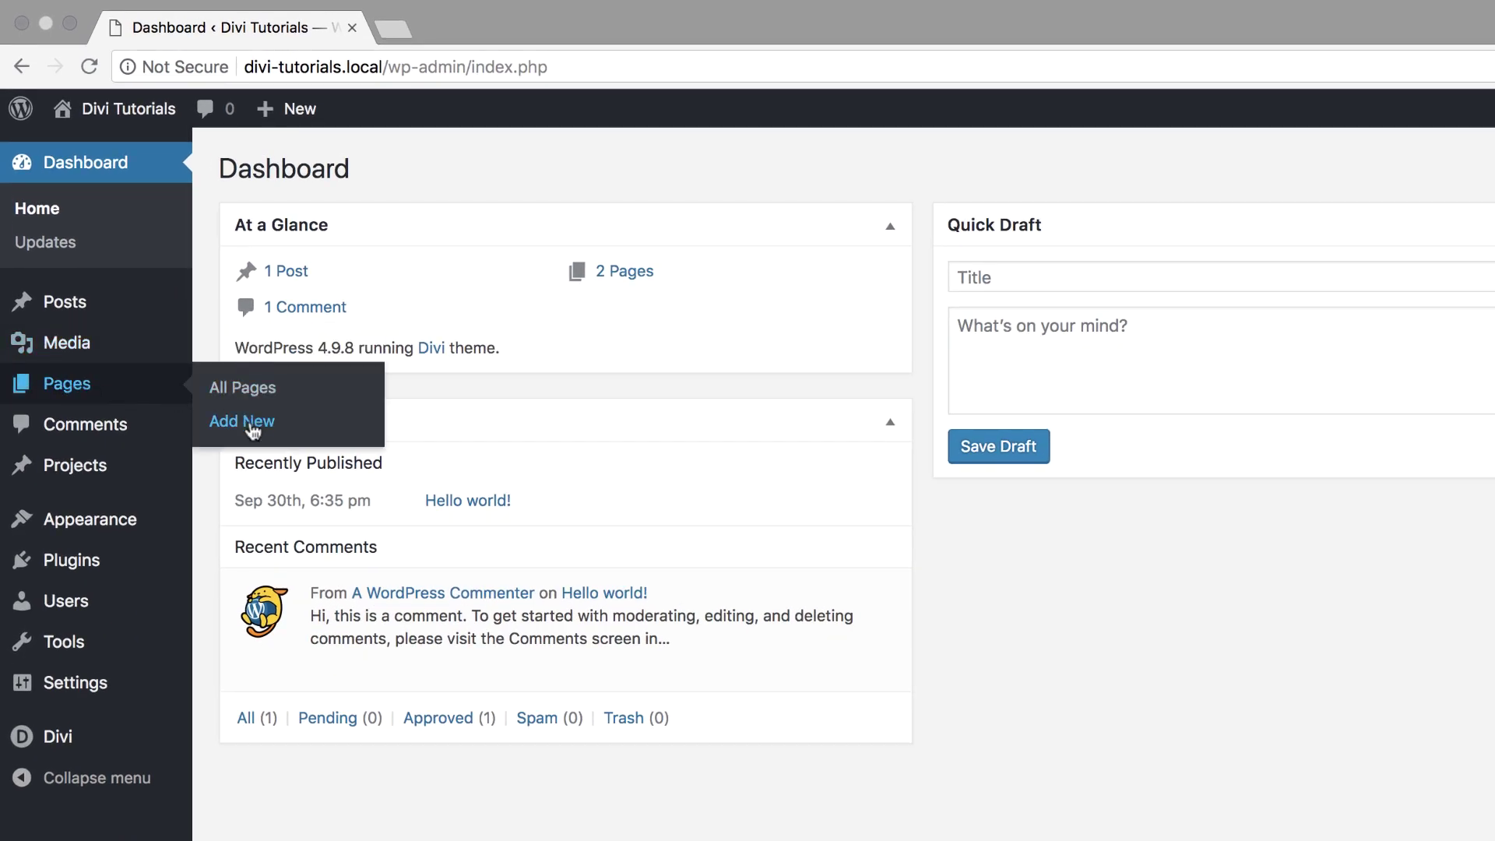
left_click(249, 425)
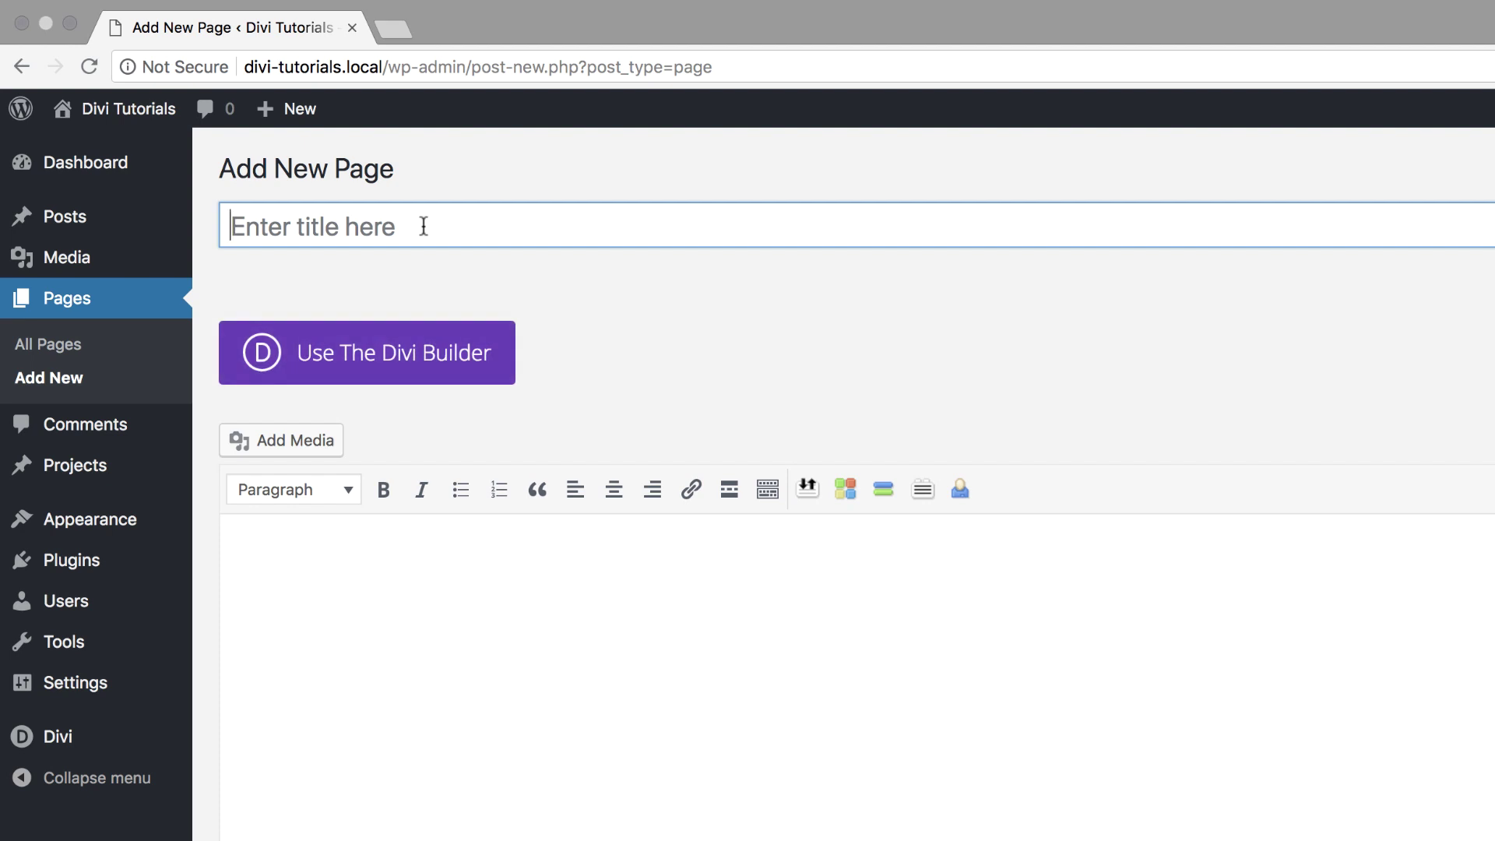
type("library")
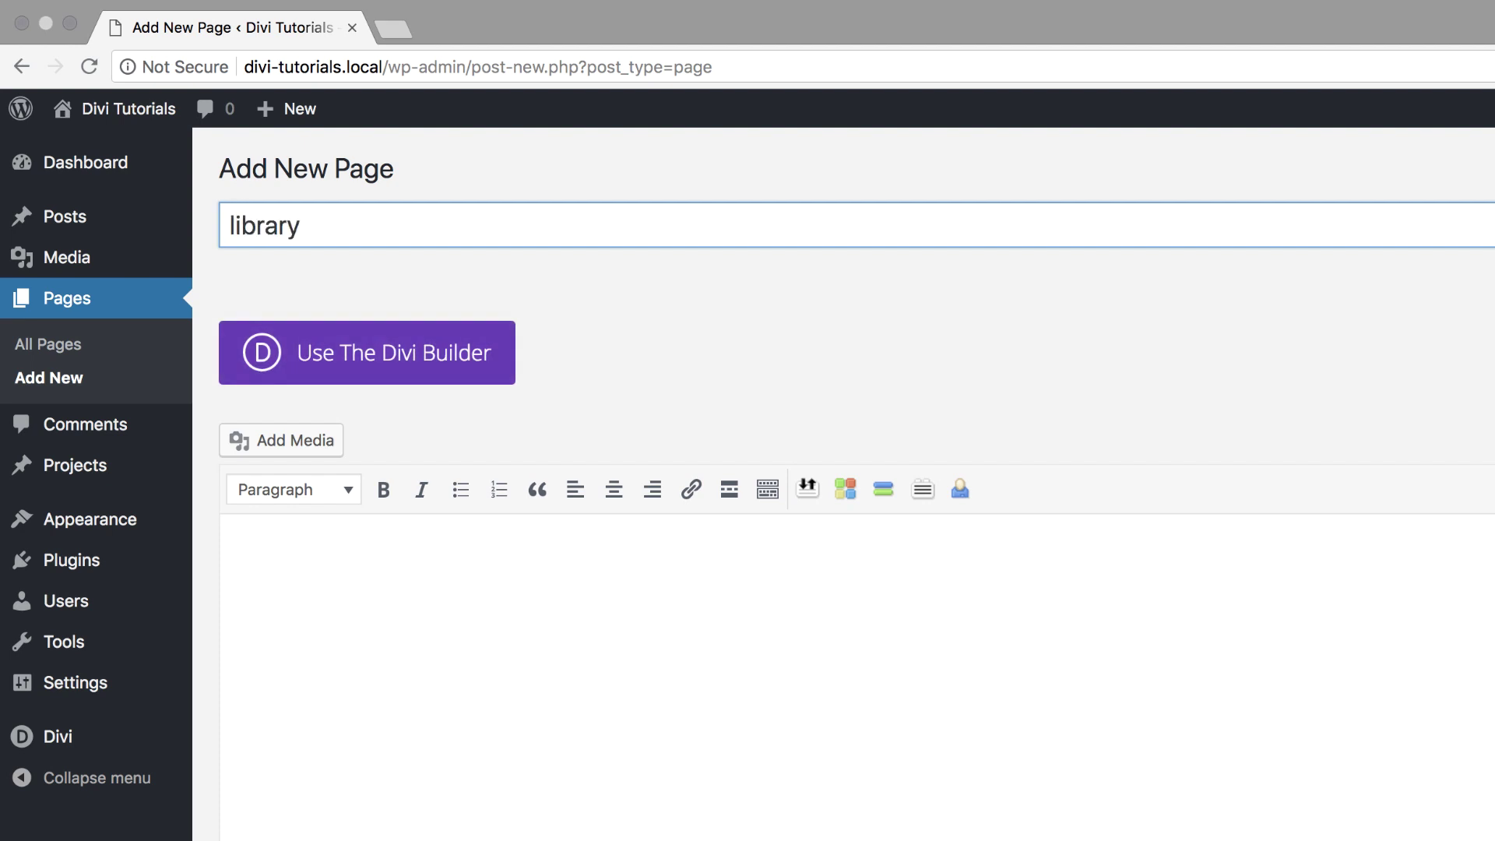
left_click(425, 354)
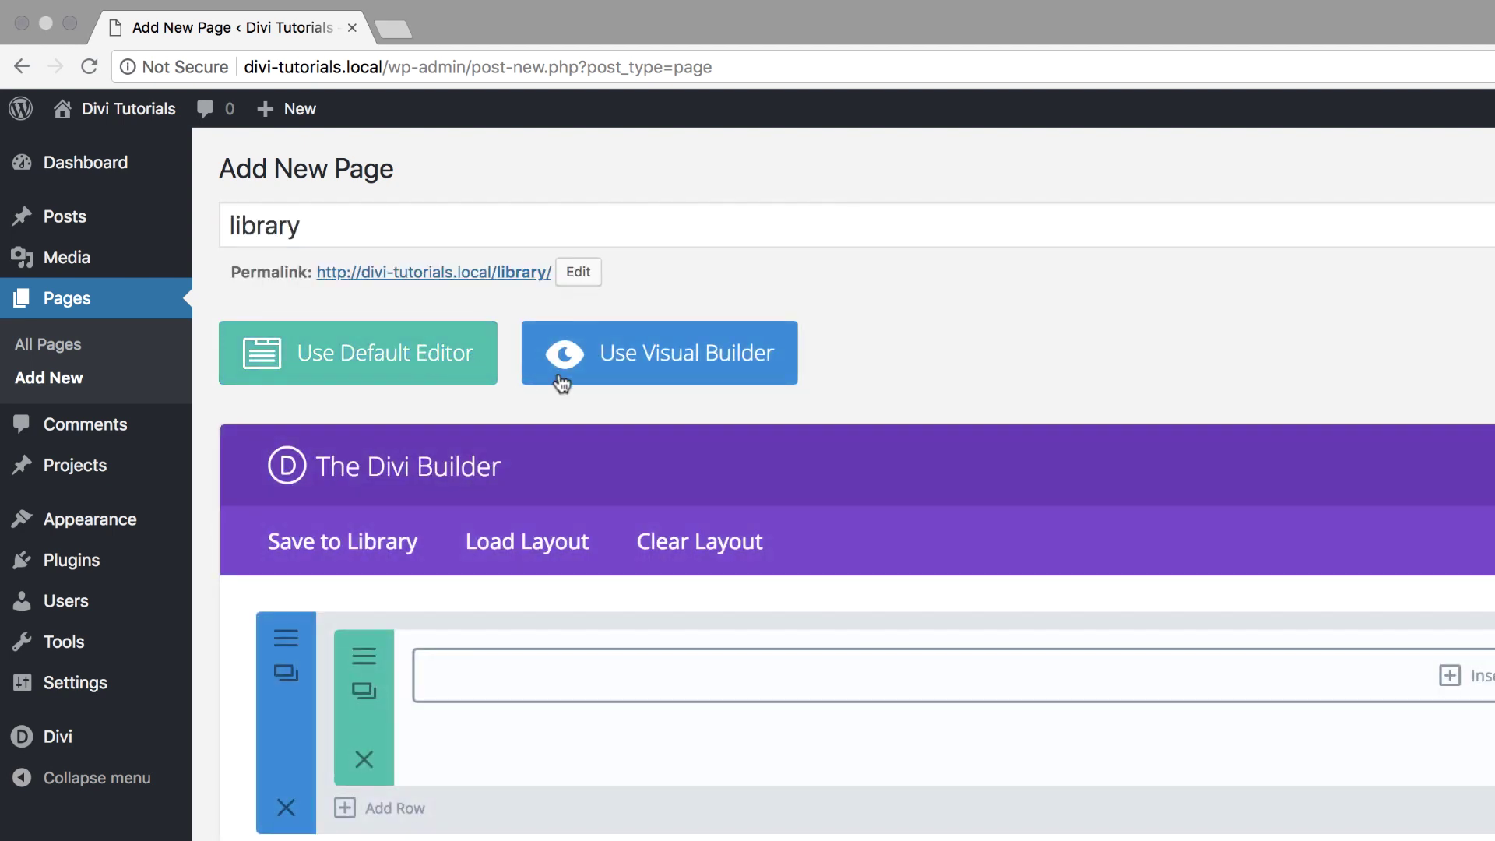
left_click(692, 371)
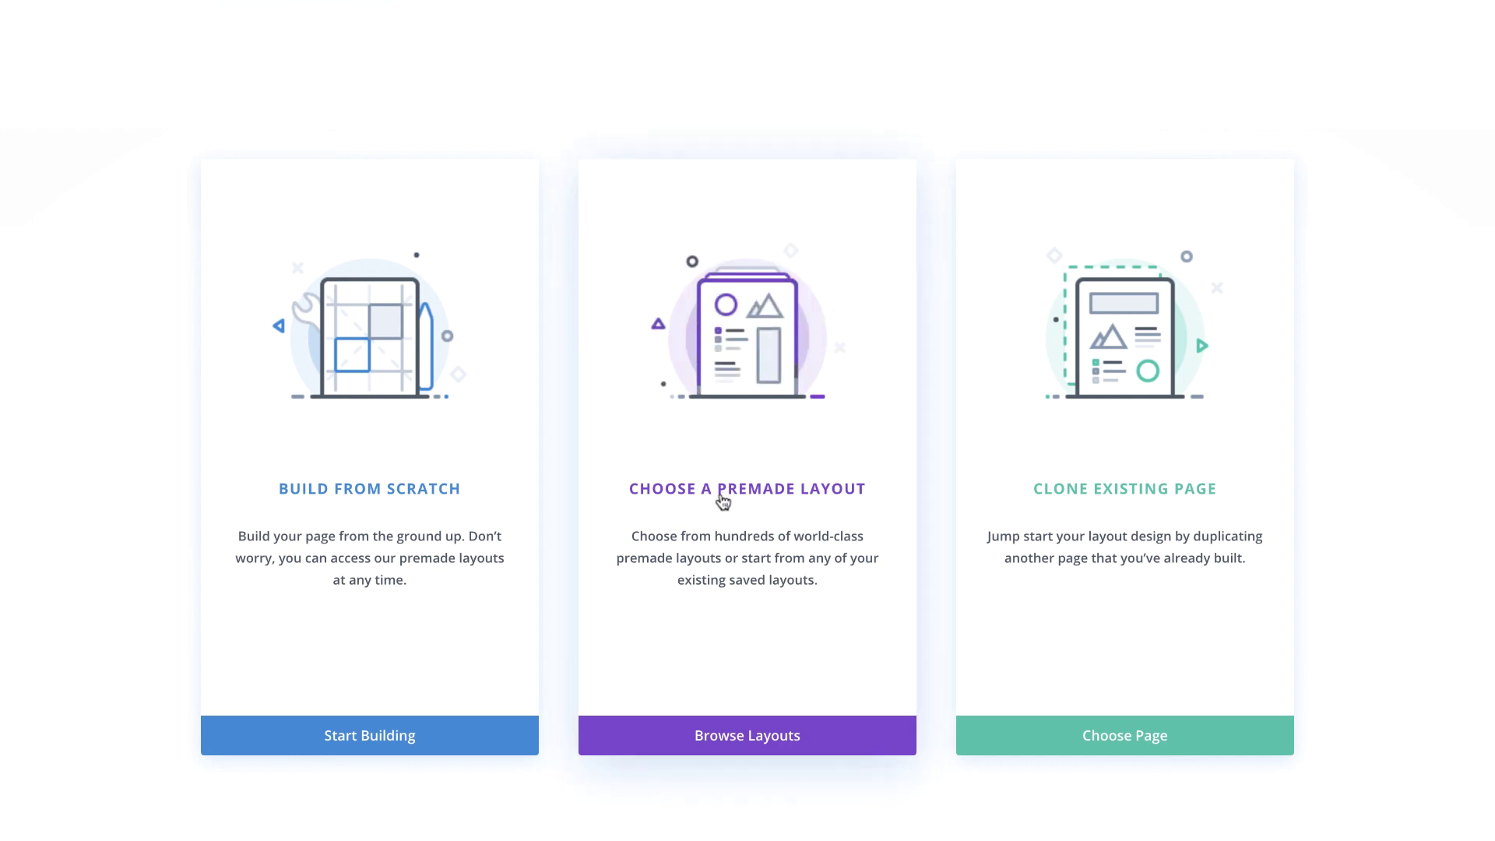
Load the premade Web Agency Landing Page layout from the Web Agency layout pack into the page.
left_click(757, 493)
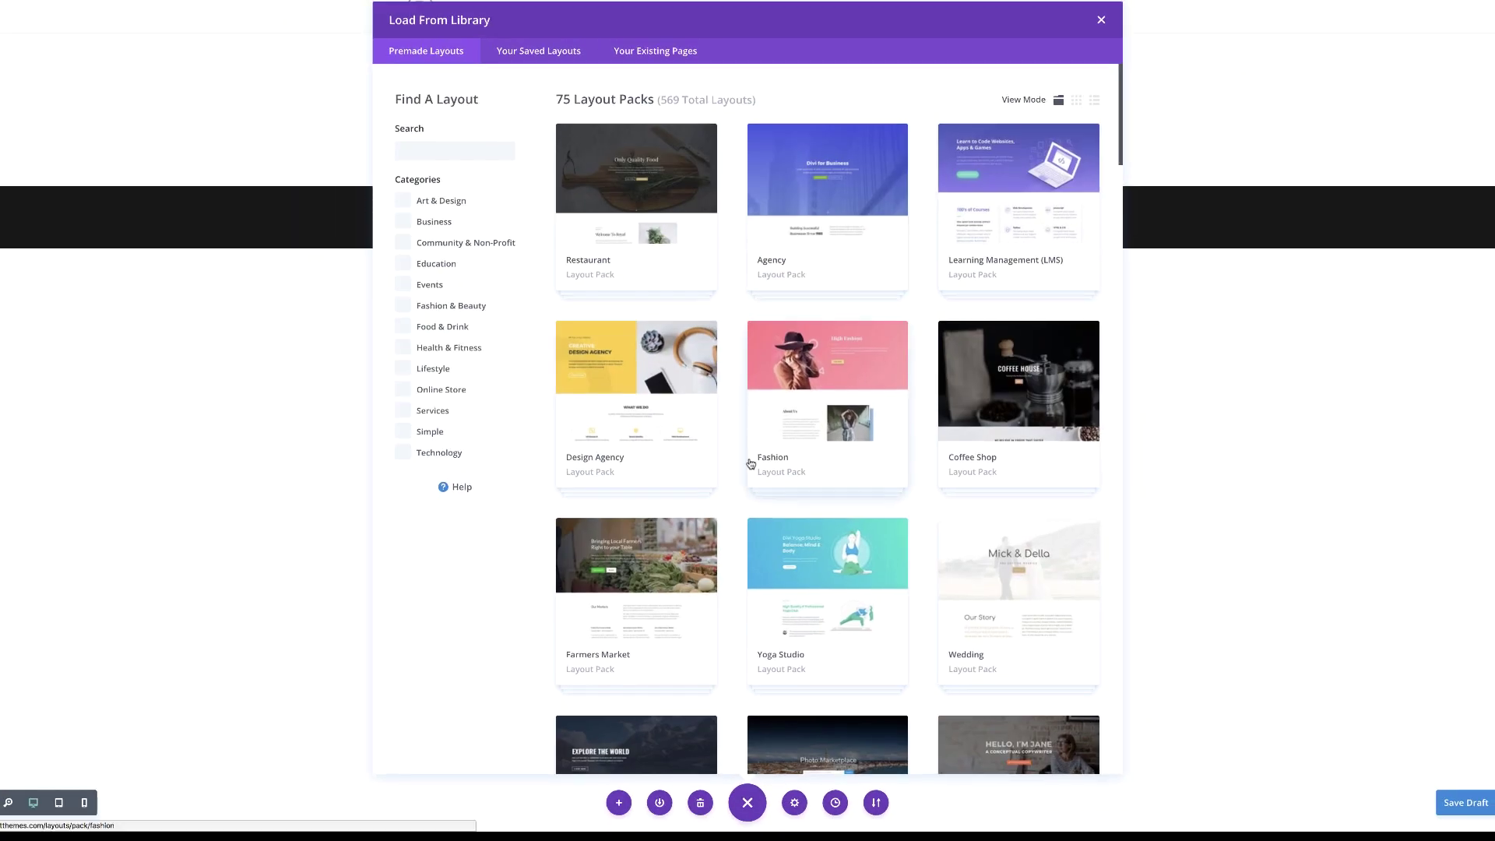
scroll(779, 467, "down", 6)
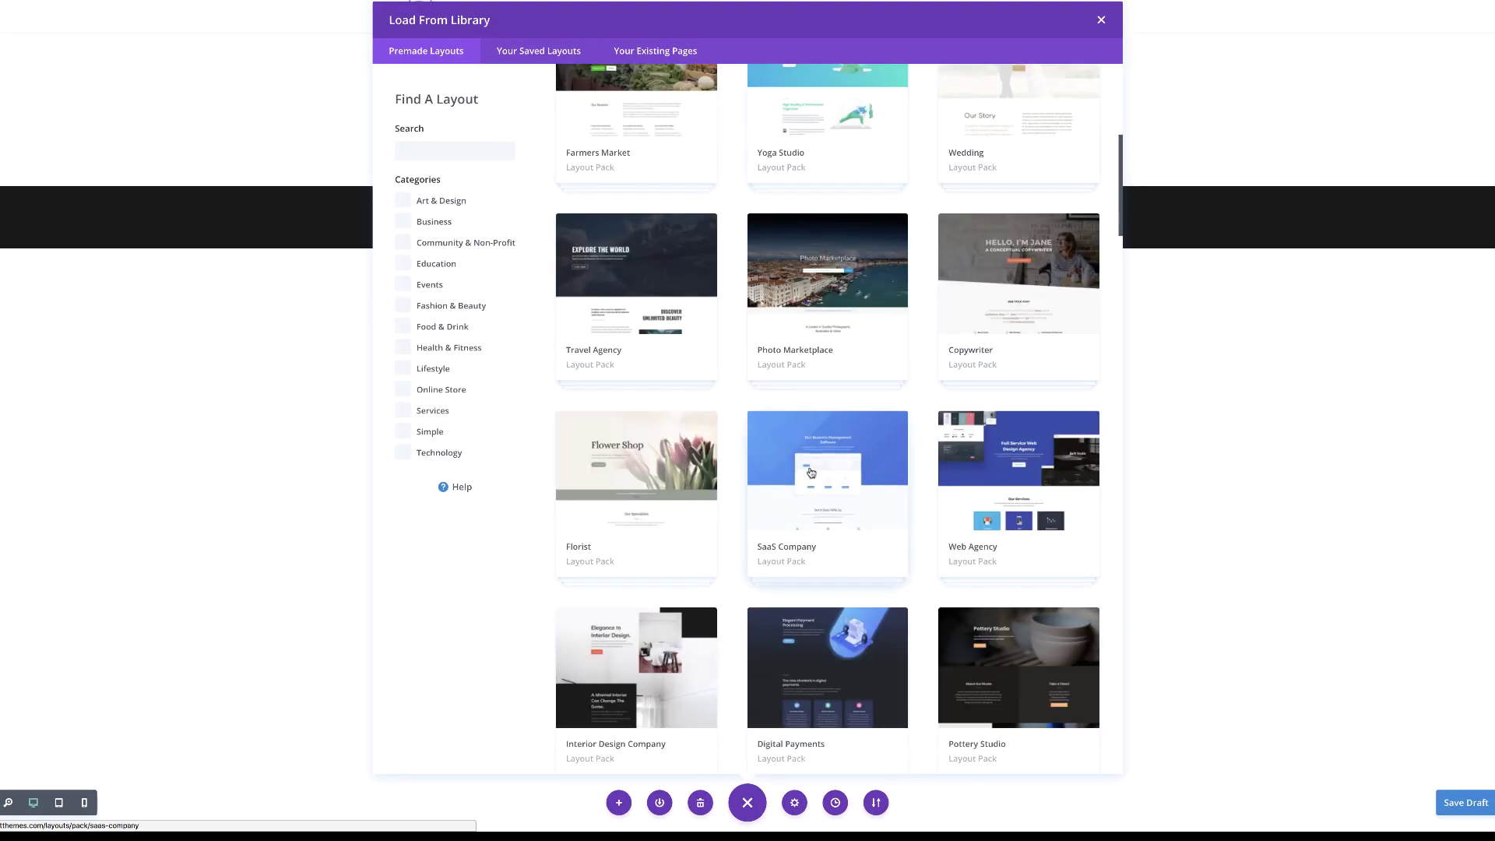
scroll(811, 473, "down", 2)
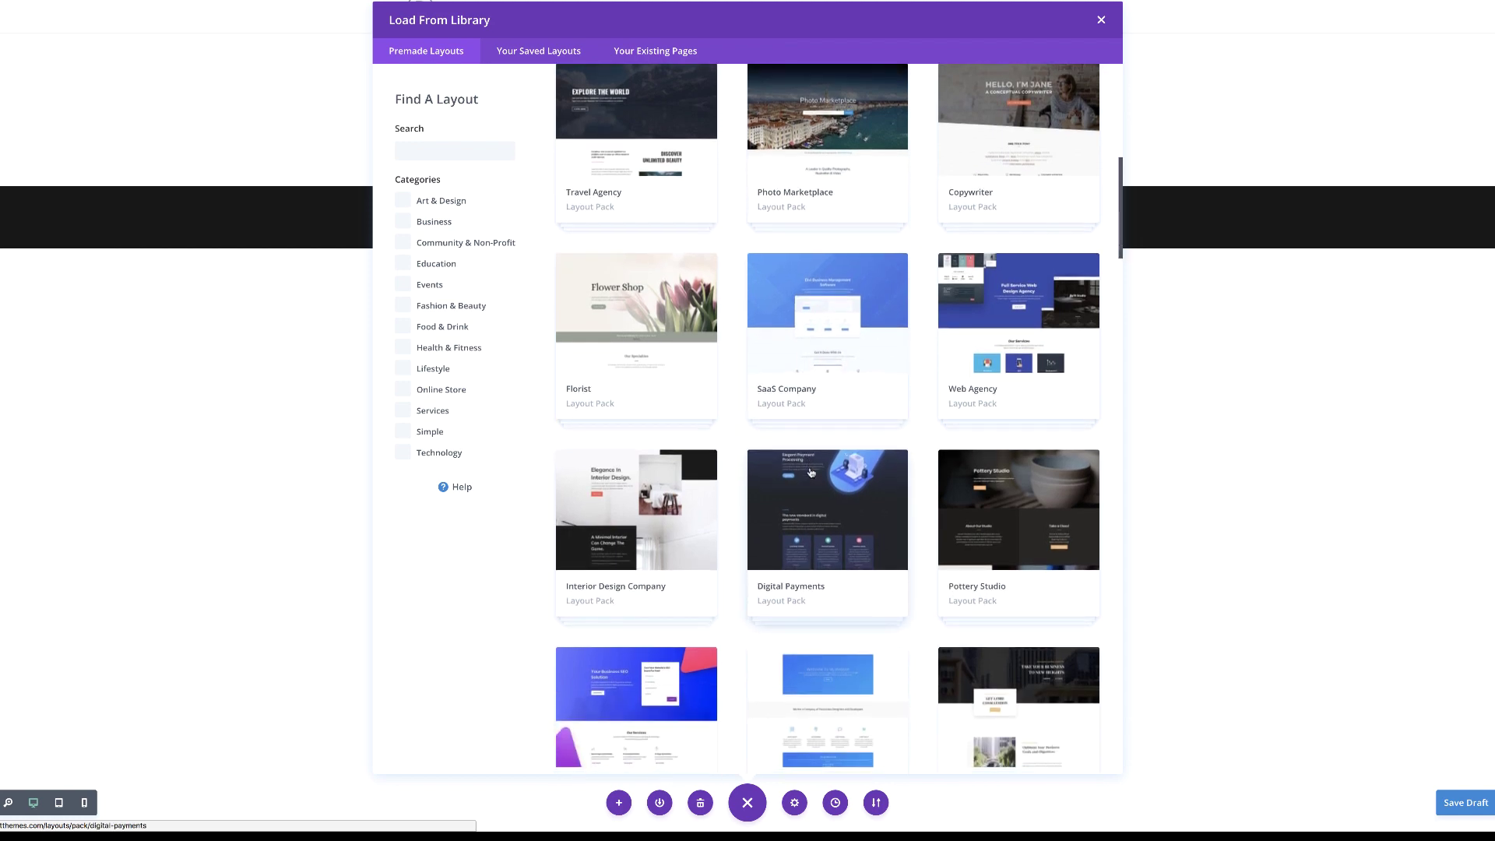
left_click(1025, 386)
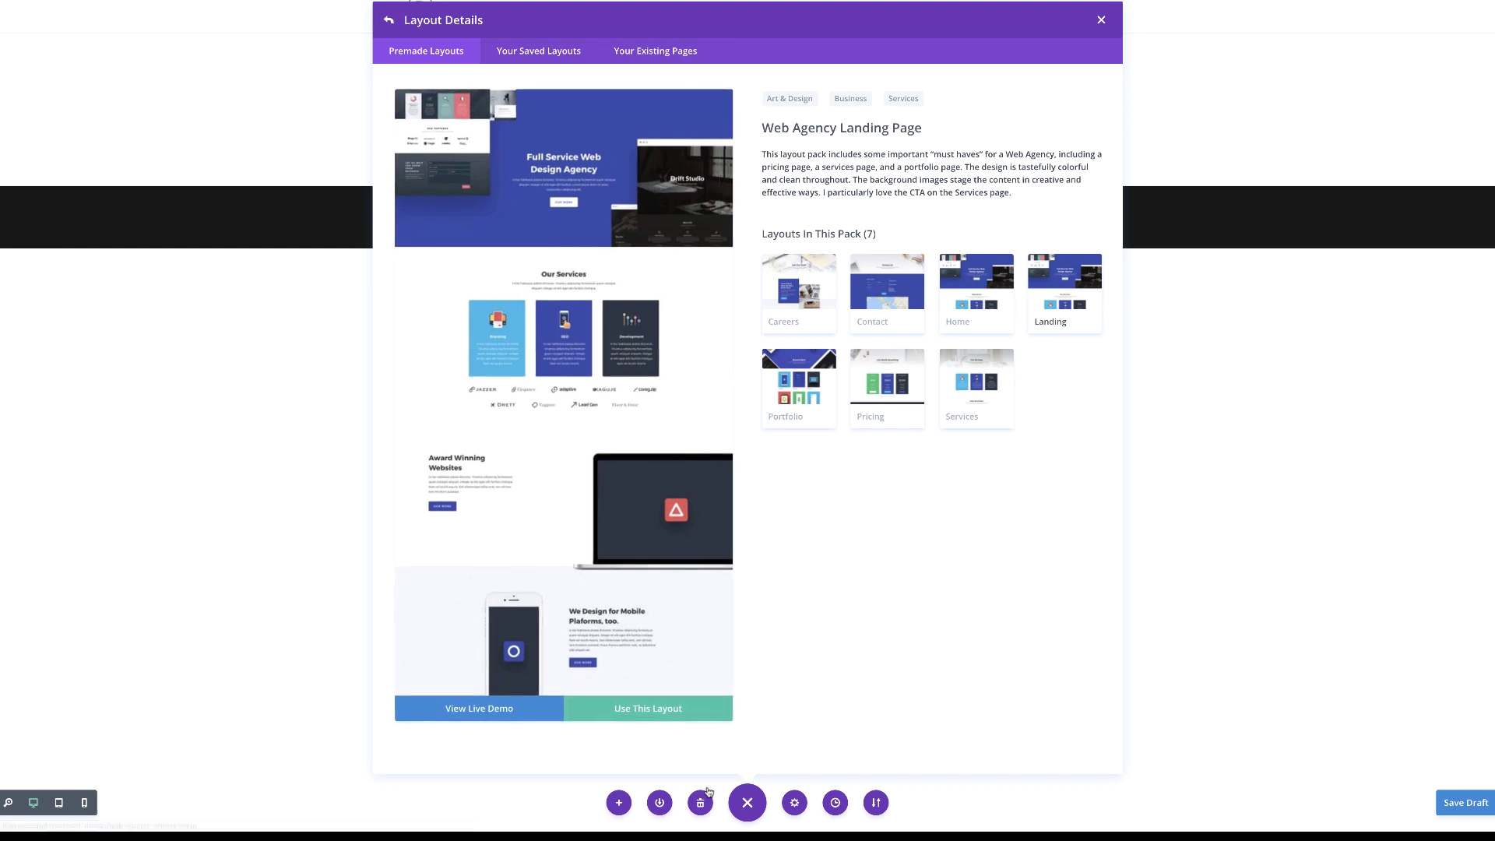
left_click(664, 713)
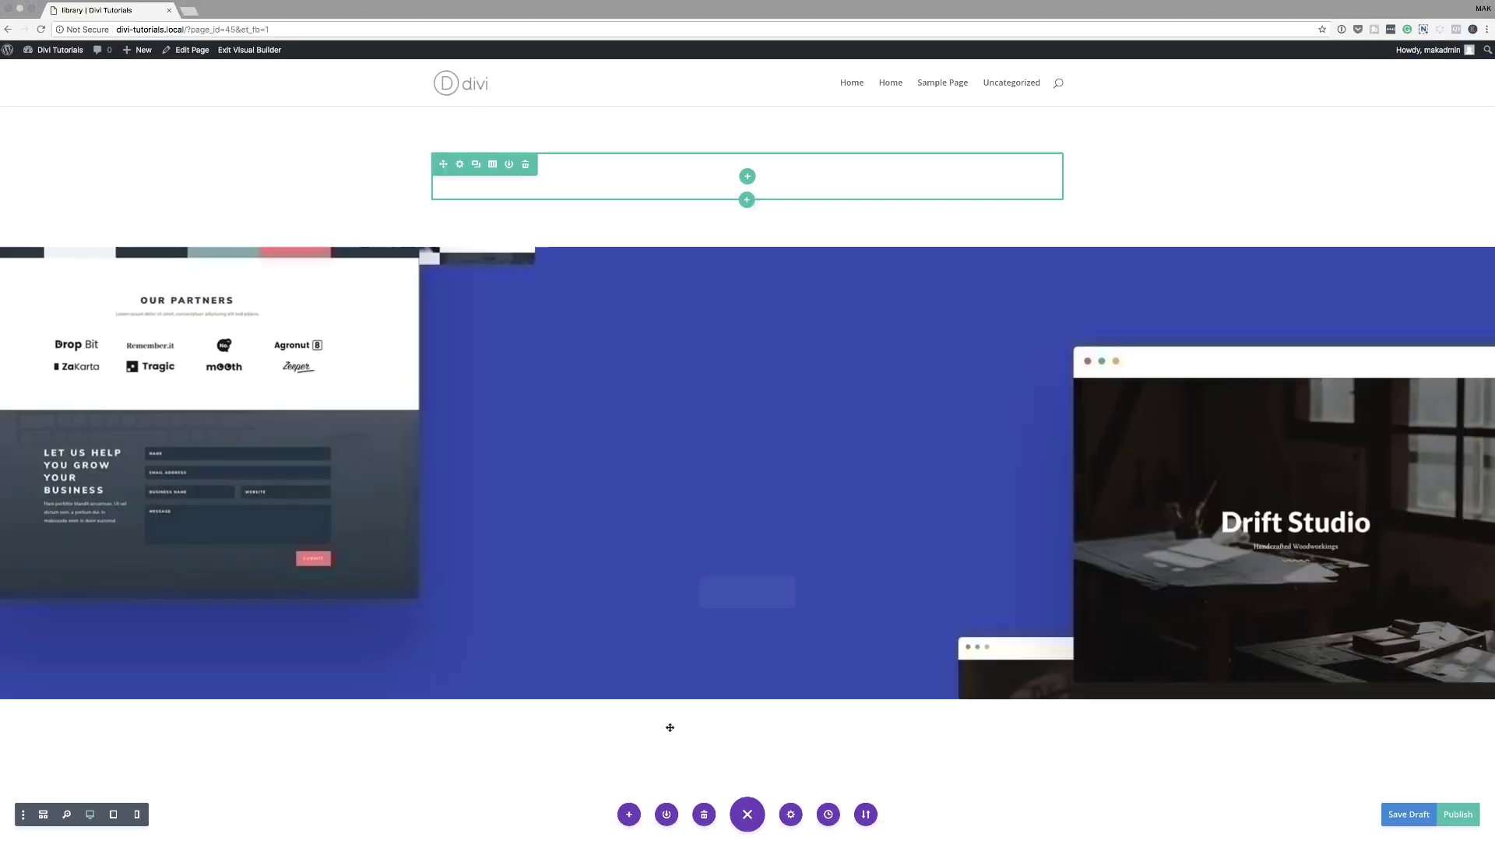
Delete the empty section above the "Full Service Web Design Agency" section and publish the page.
scroll(651, 675, "down", 15)
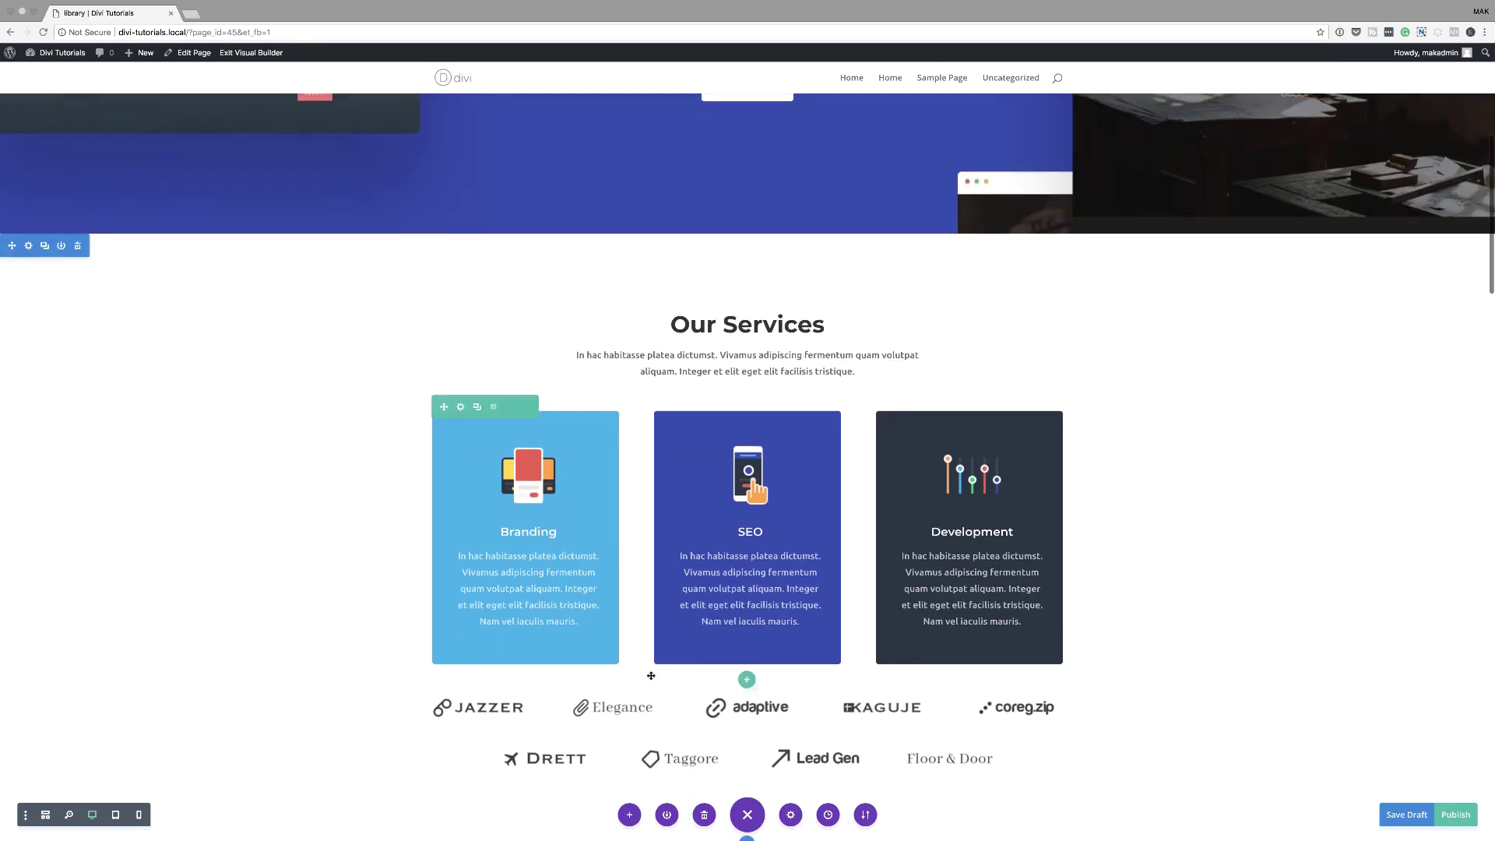
scroll(651, 675, "up", 15)
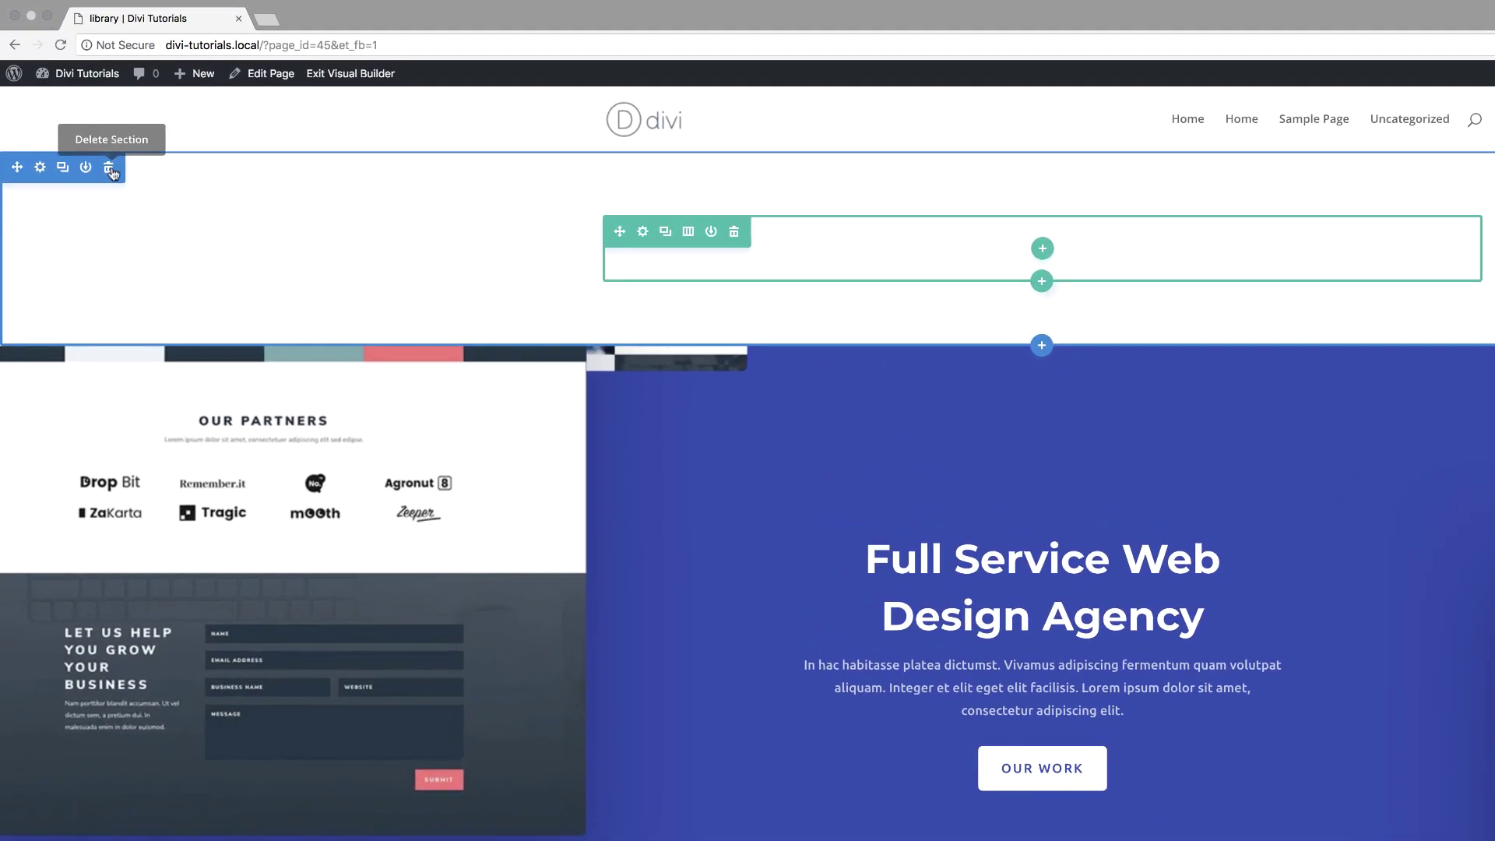
left_click(109, 168)
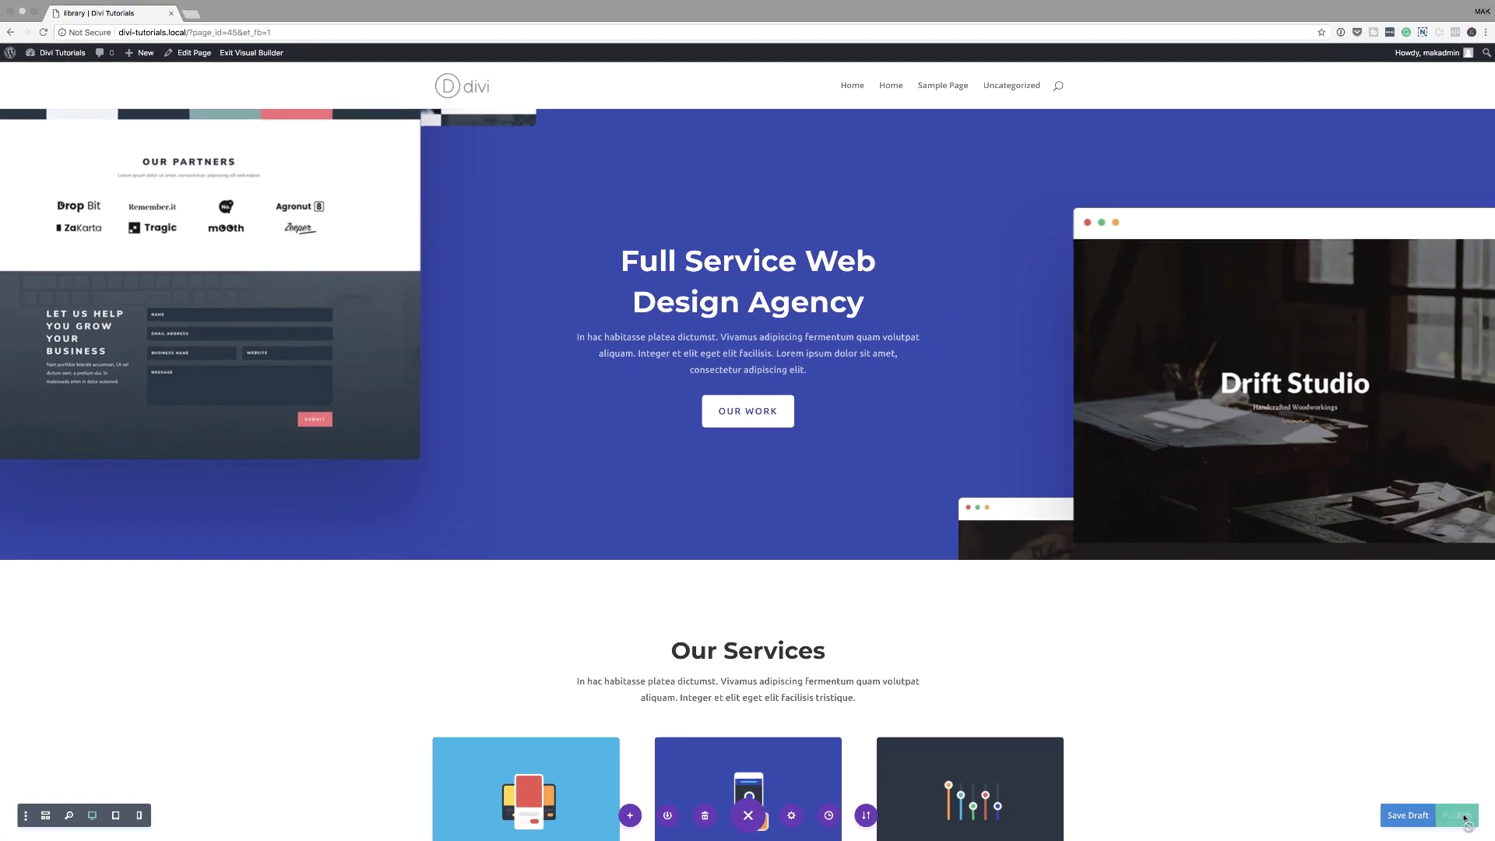
left_click(1456, 815)
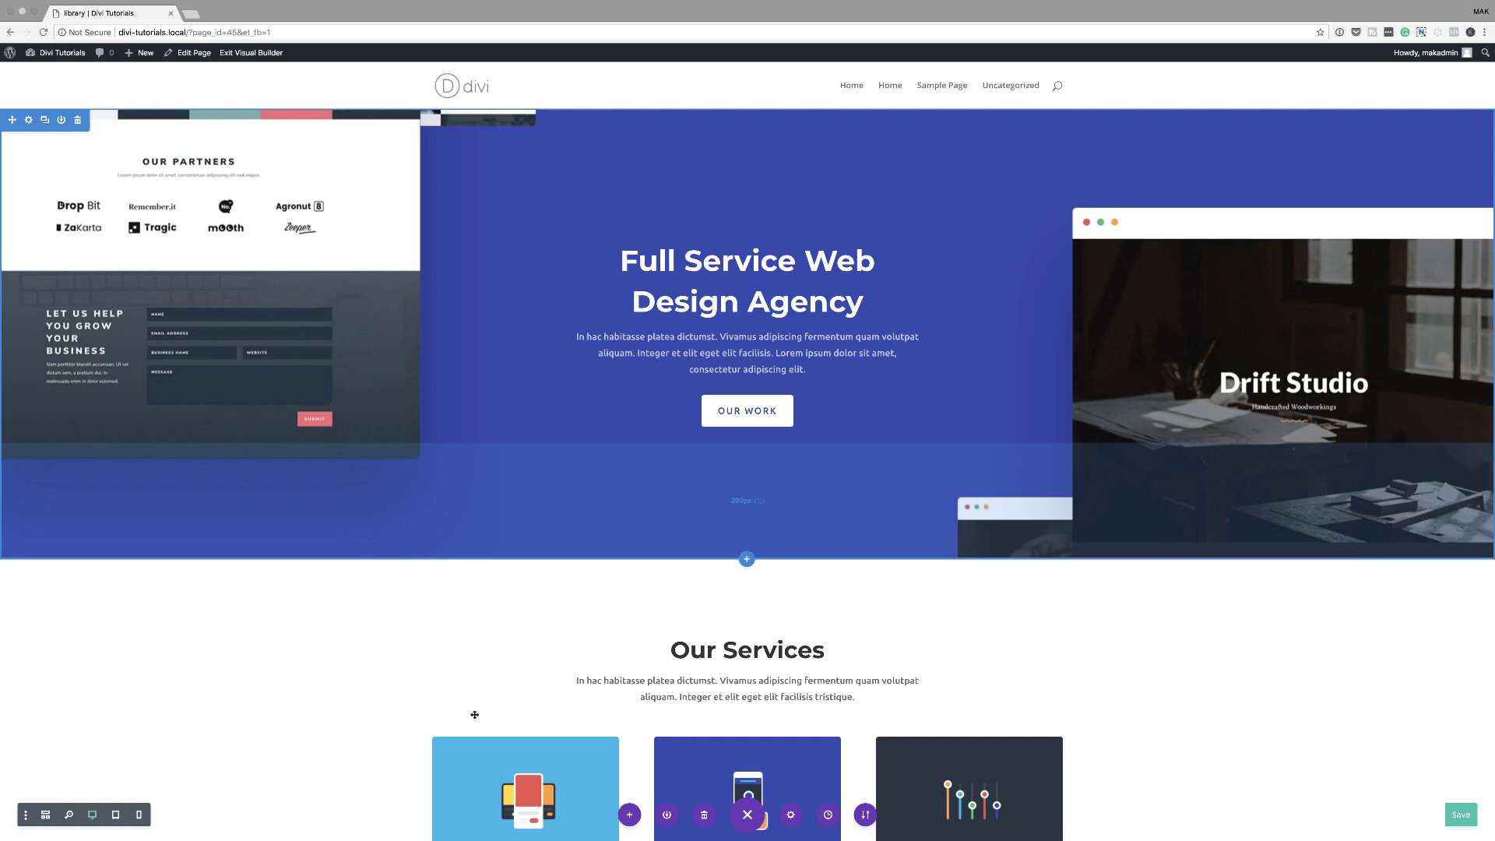
Save the "Full Service Web Design Agency" section to the library with the layout name "Hero", leaving the new category blank.
scroll(364, 762, "down", 5)
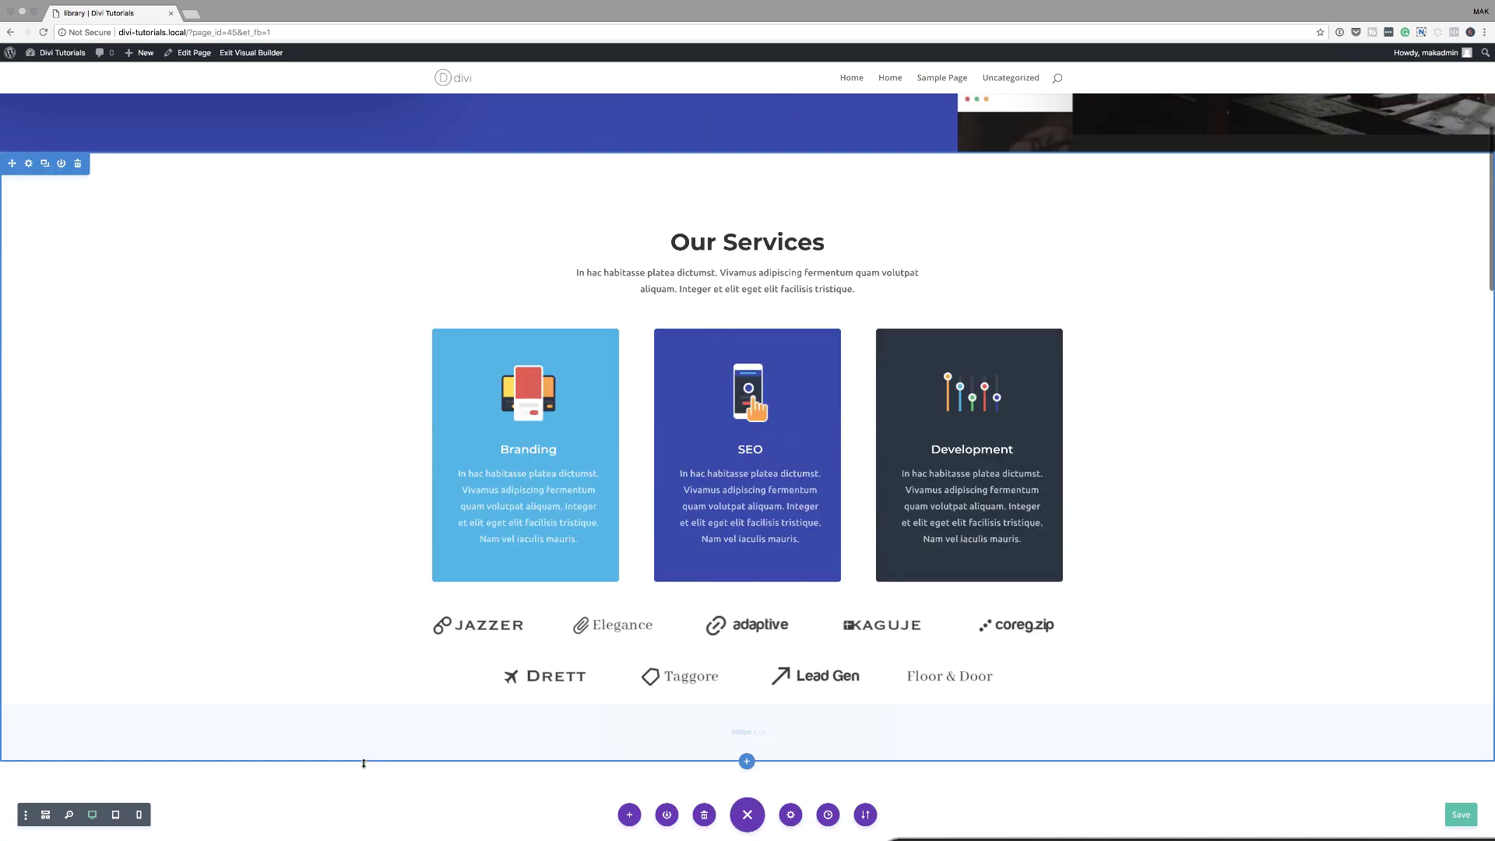
scroll(364, 763, "down", 1)
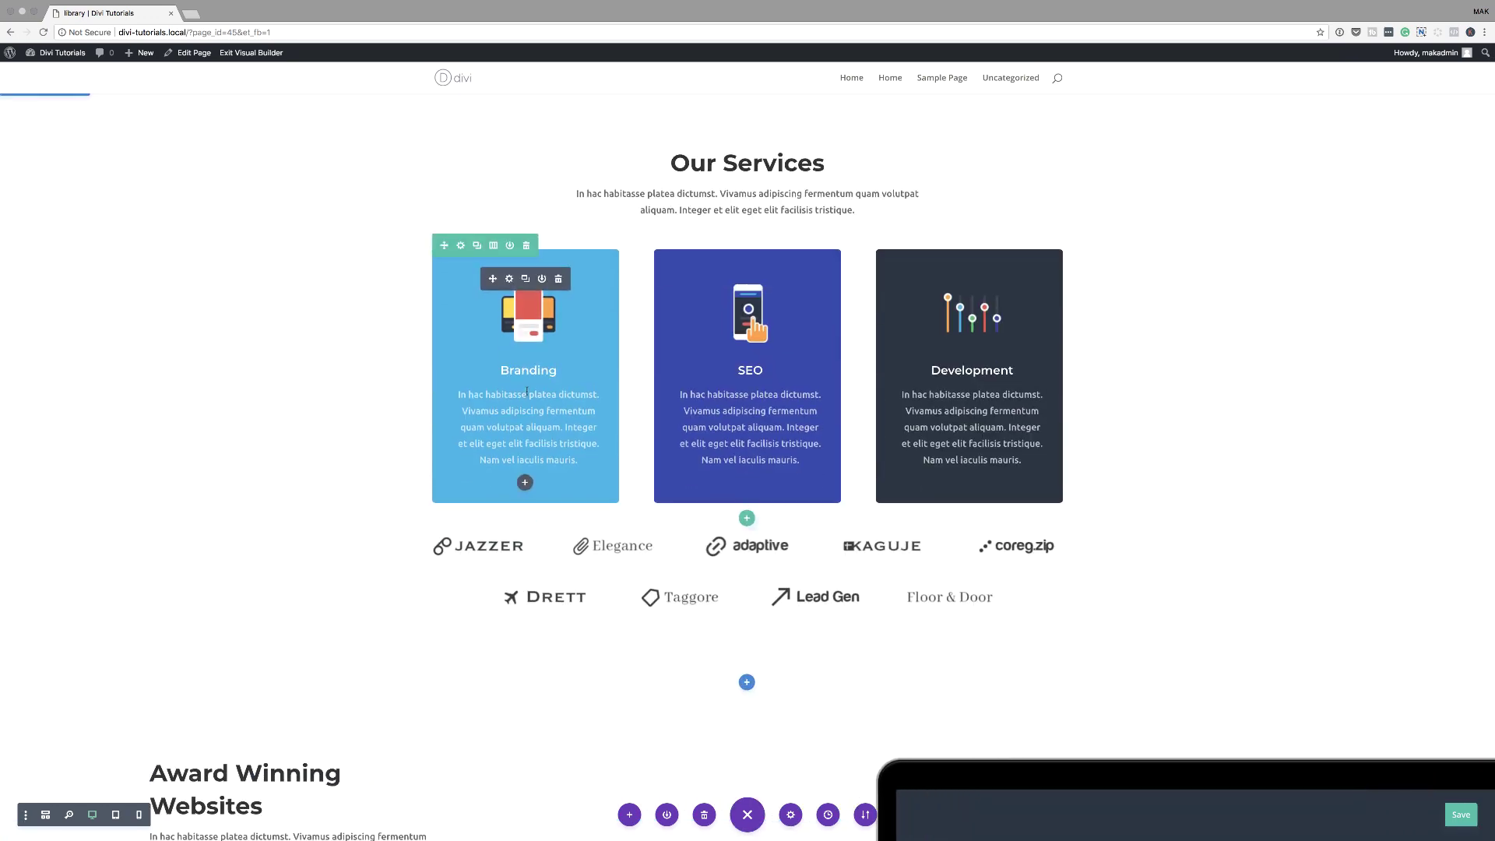
scroll(413, 413, "up", 6)
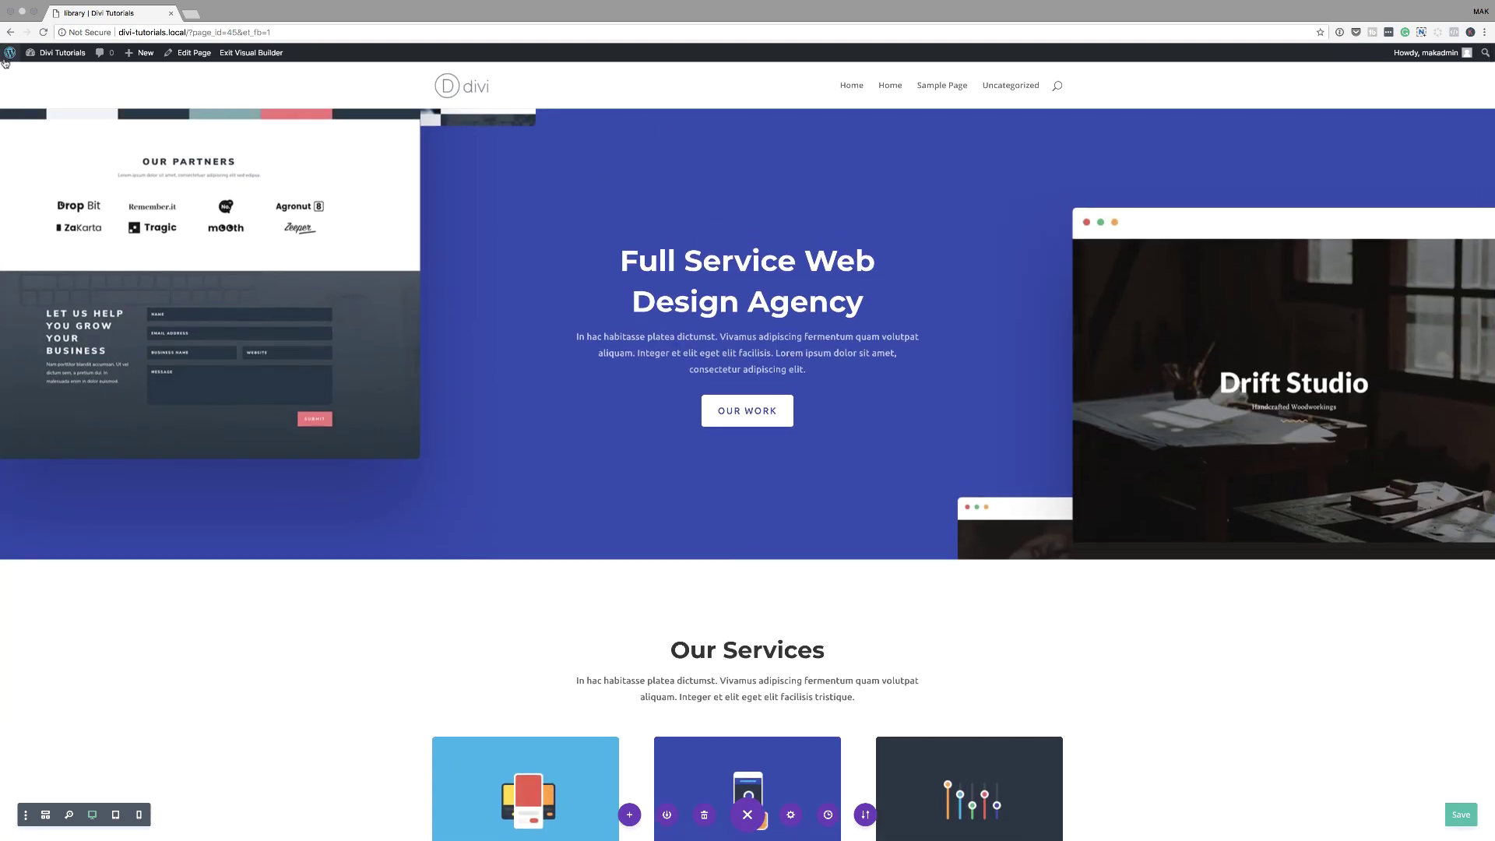
mouse_move(60, 121)
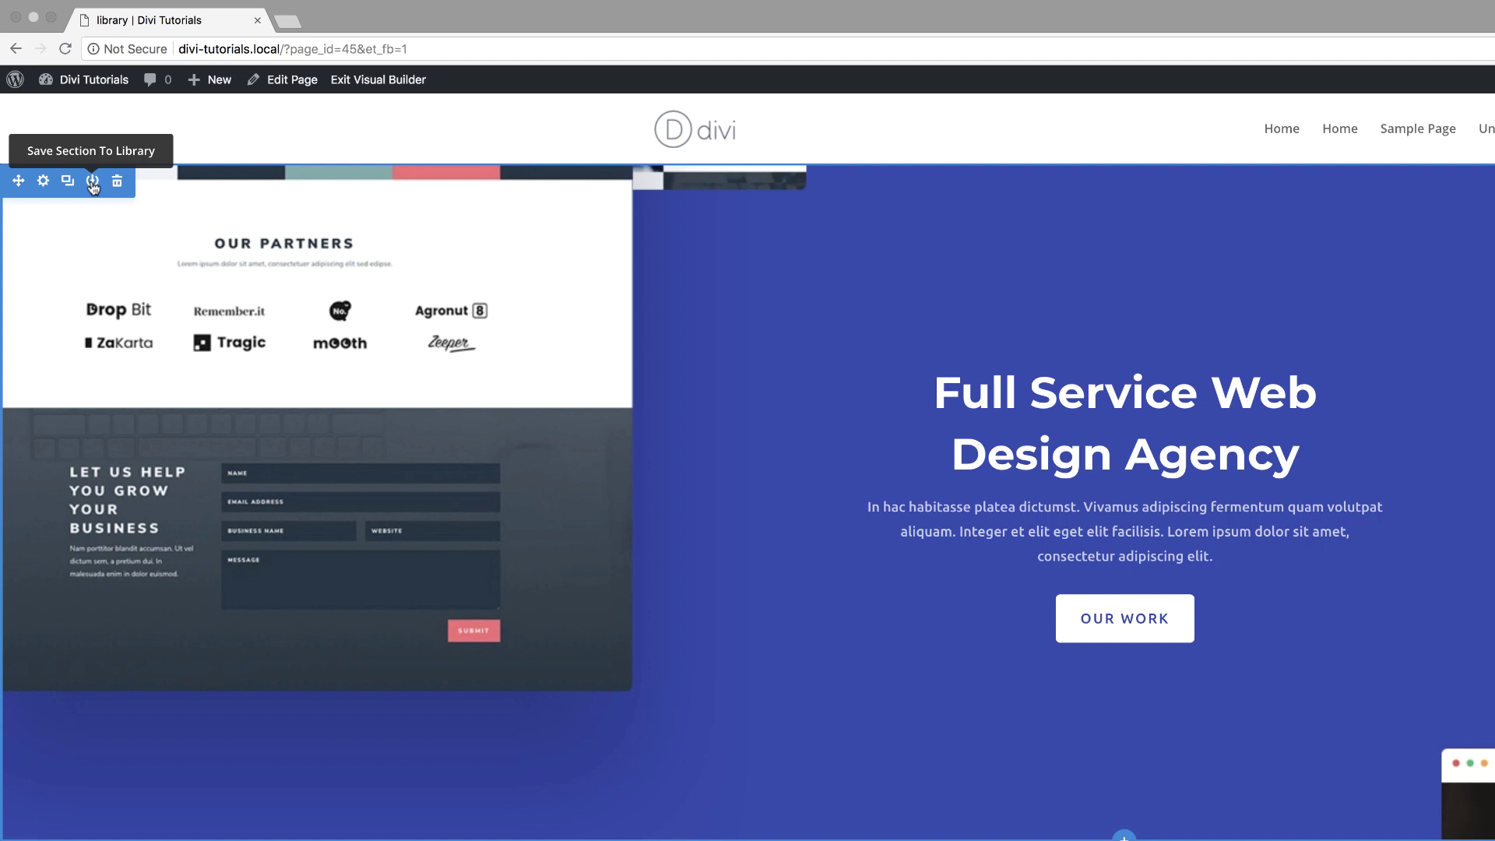
left_click(93, 183)
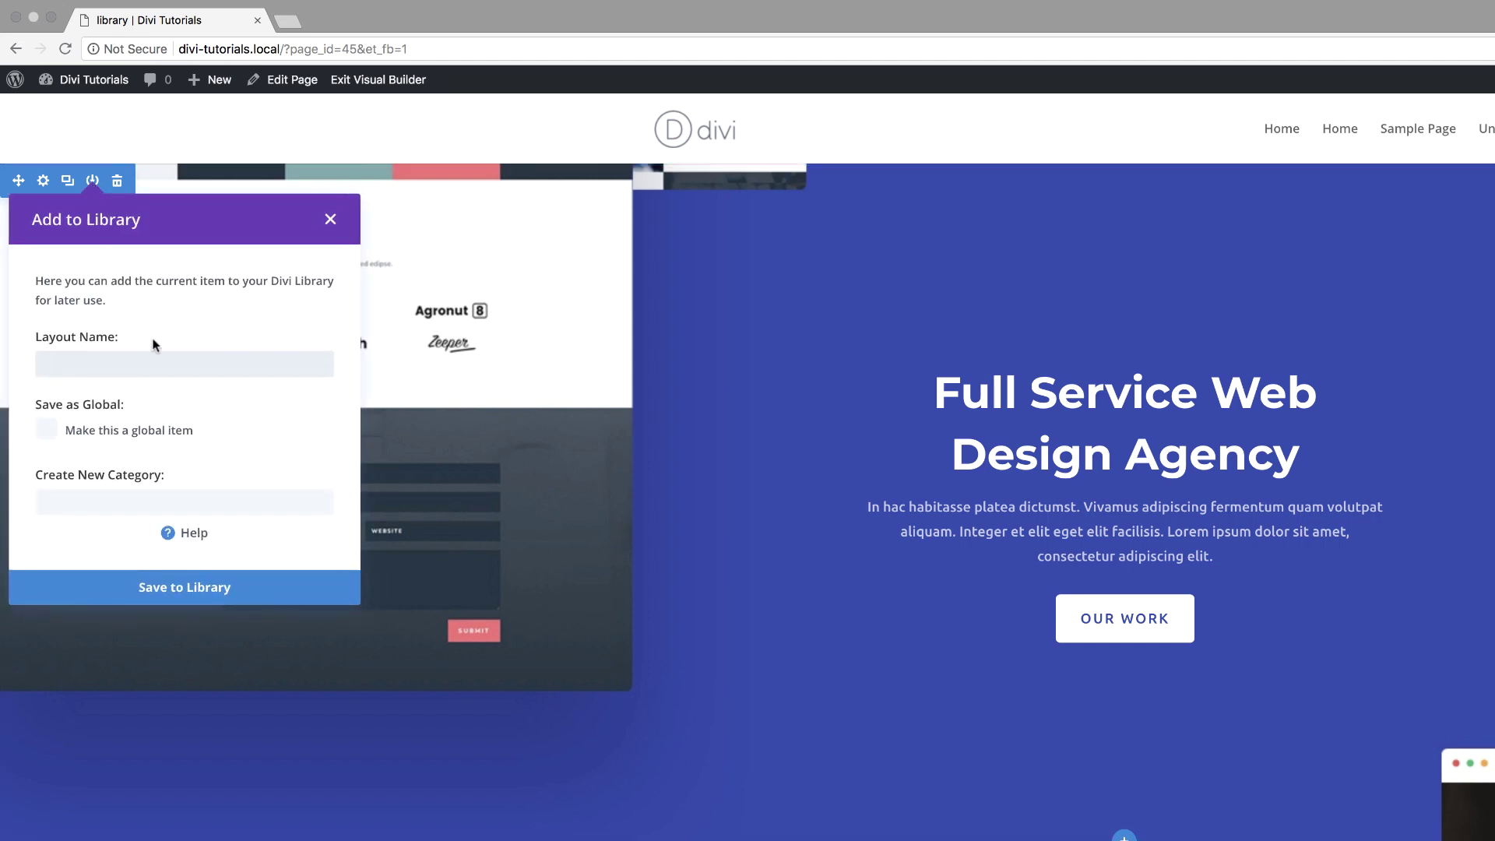
left_click(141, 366)
type("hero")
left_click(108, 504)
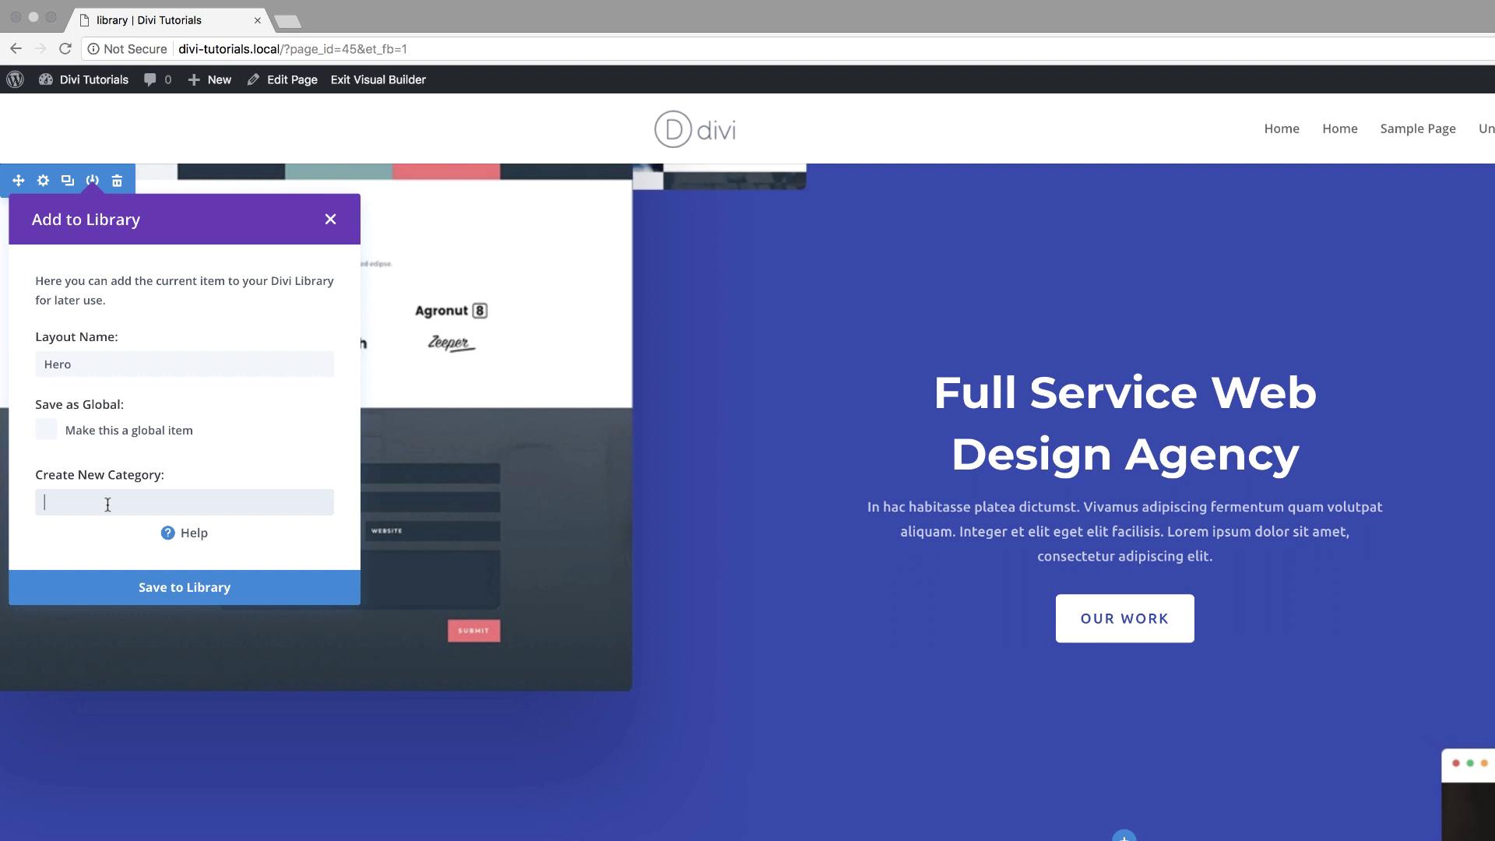
type("H")
key("BackSpace")
key("BackSpace")
key("BackSpace")
left_click(208, 589)
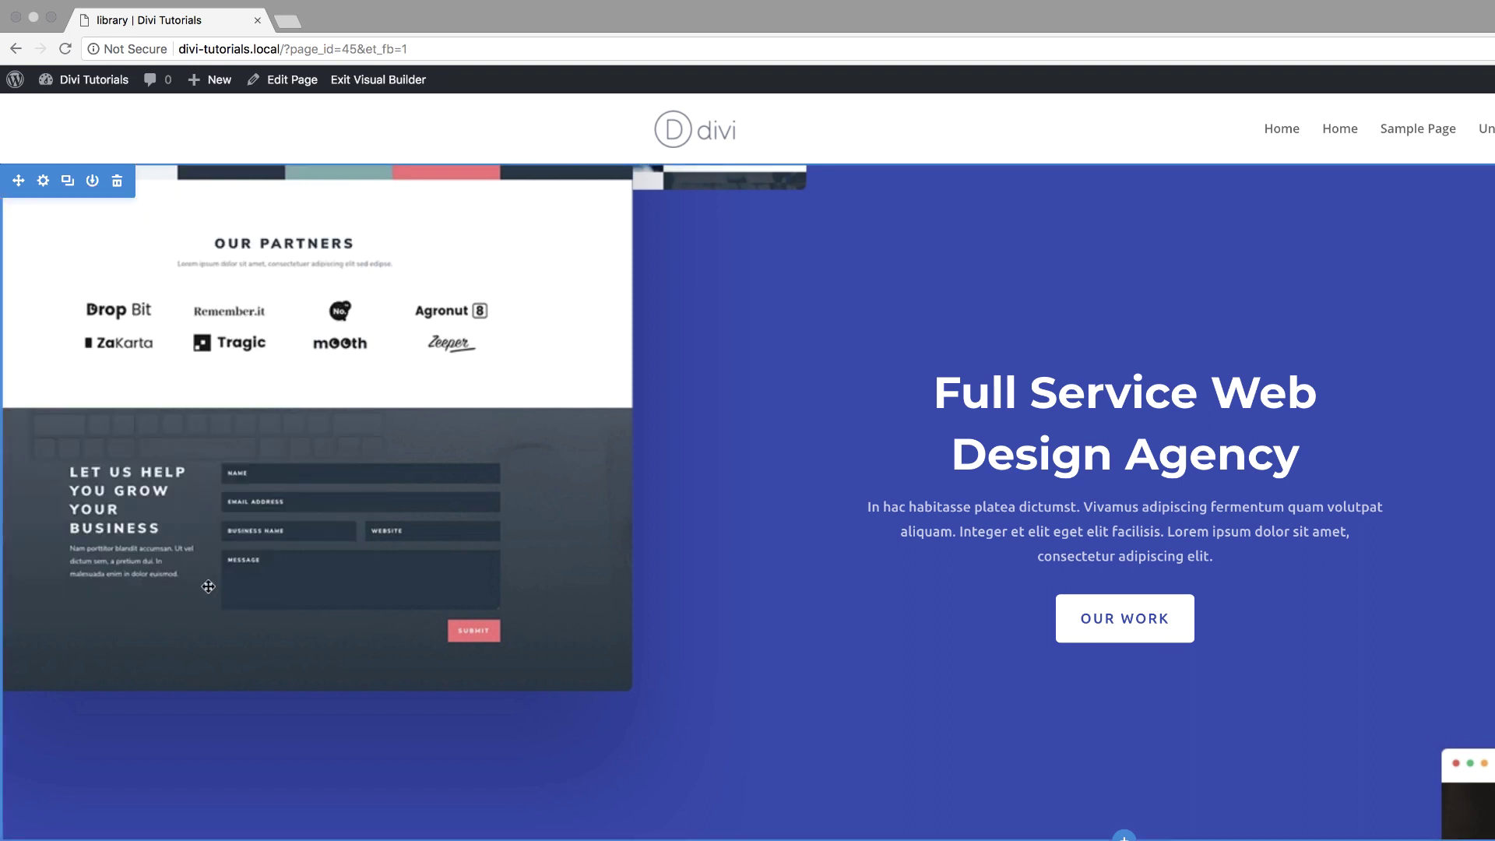
Insert a regular section below the "Our Services" section, containing a single-column row with a Button module.
mouse_move(681, 484)
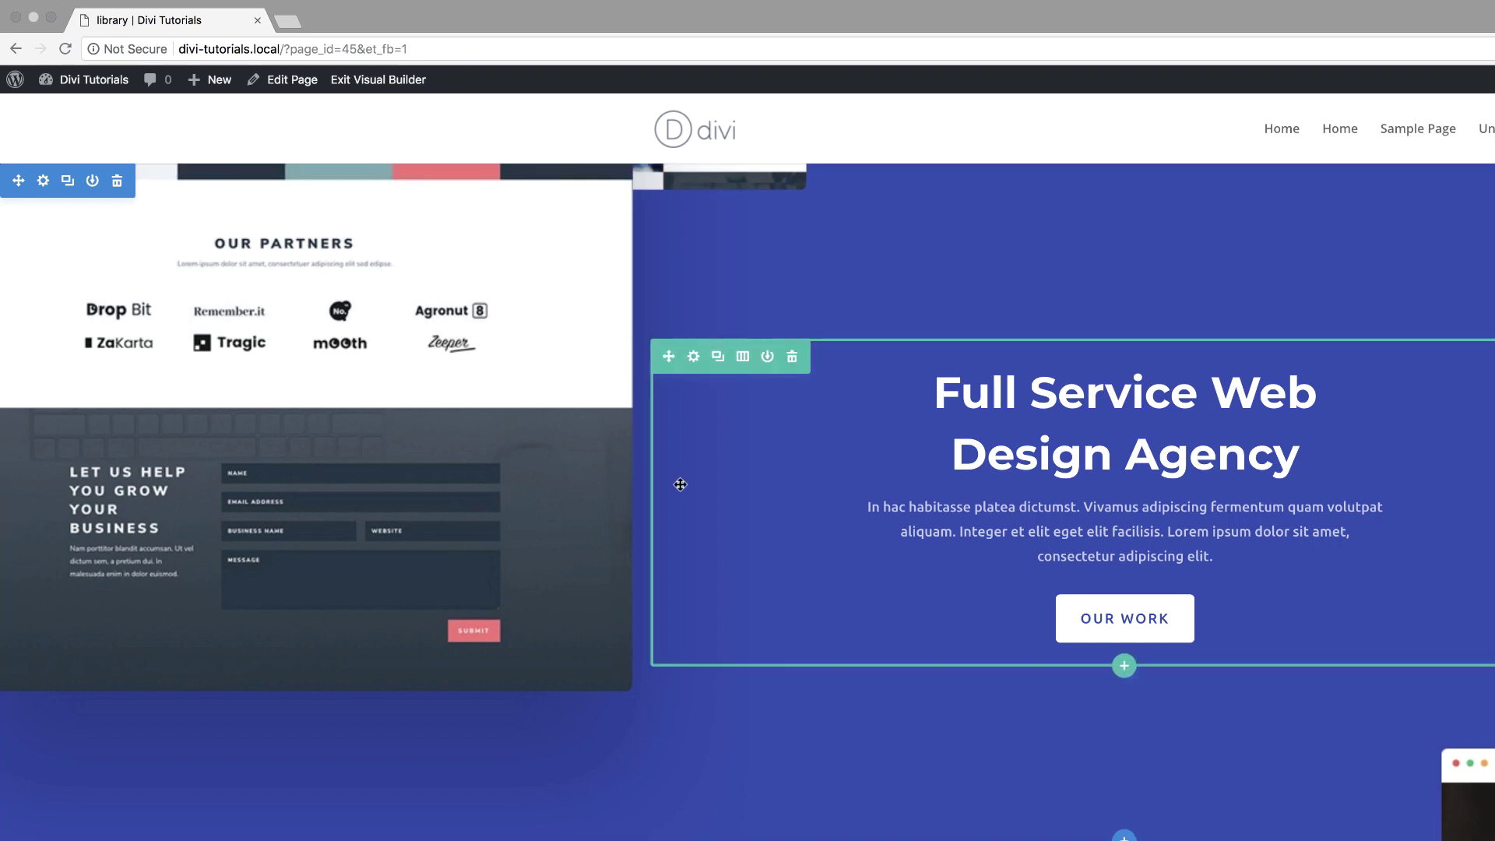
scroll(680, 485, "down", 10)
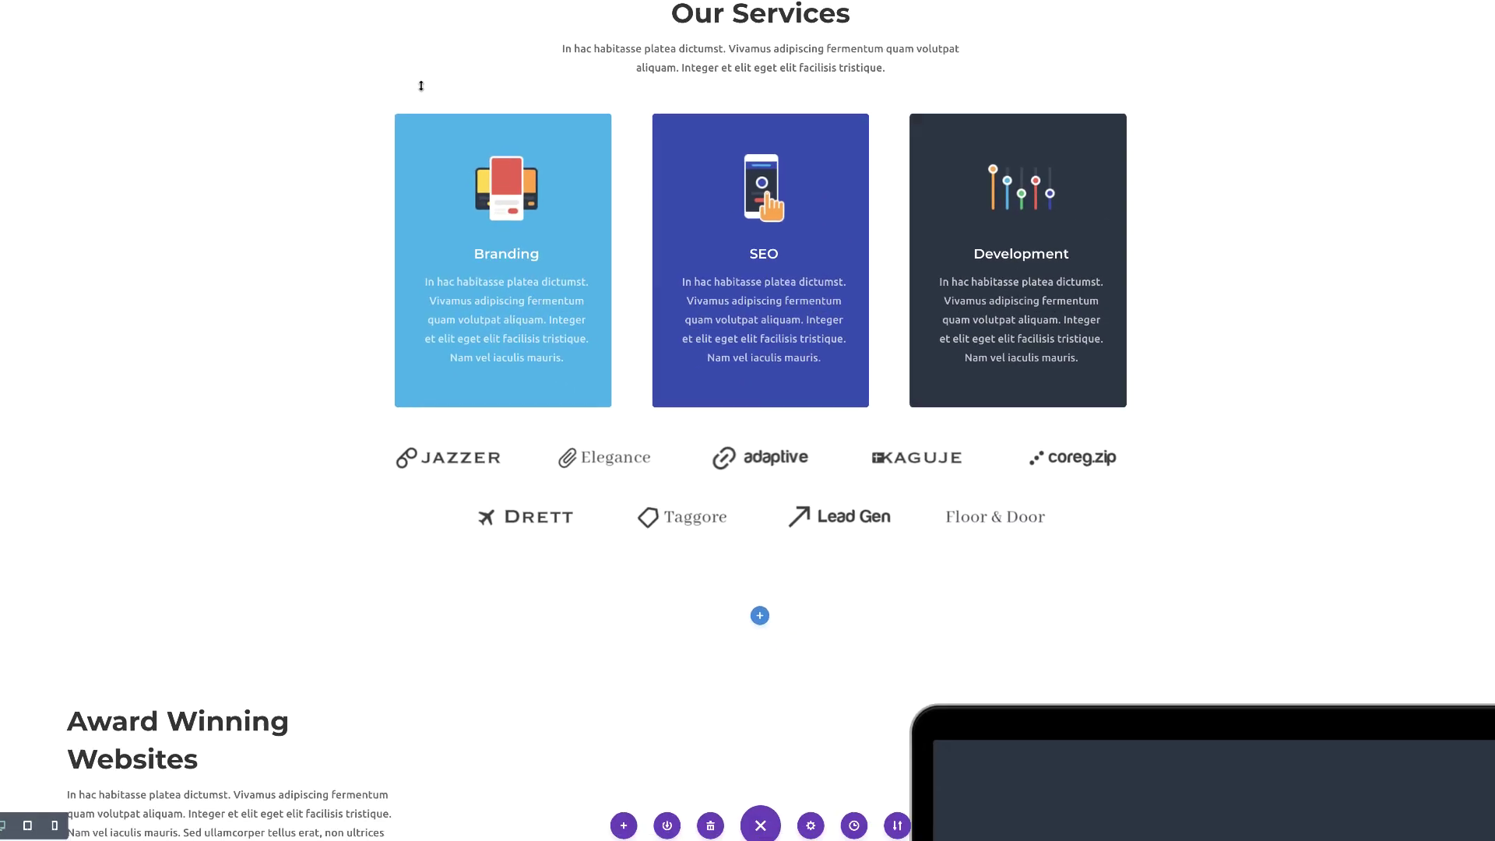
mouse_move(611, 152)
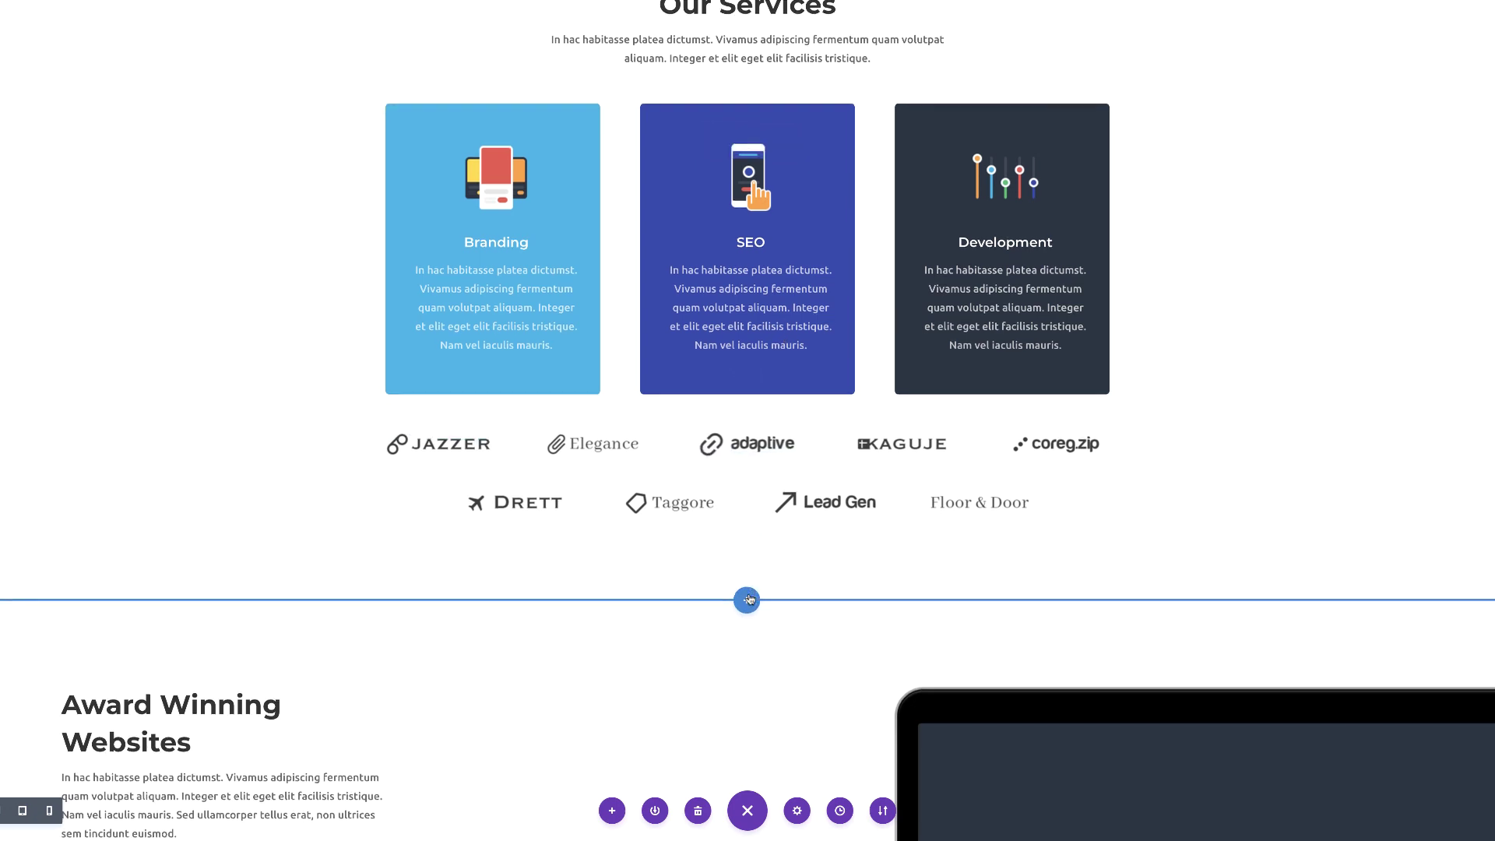
scroll(749, 599, "down", 1)
left_click(749, 528)
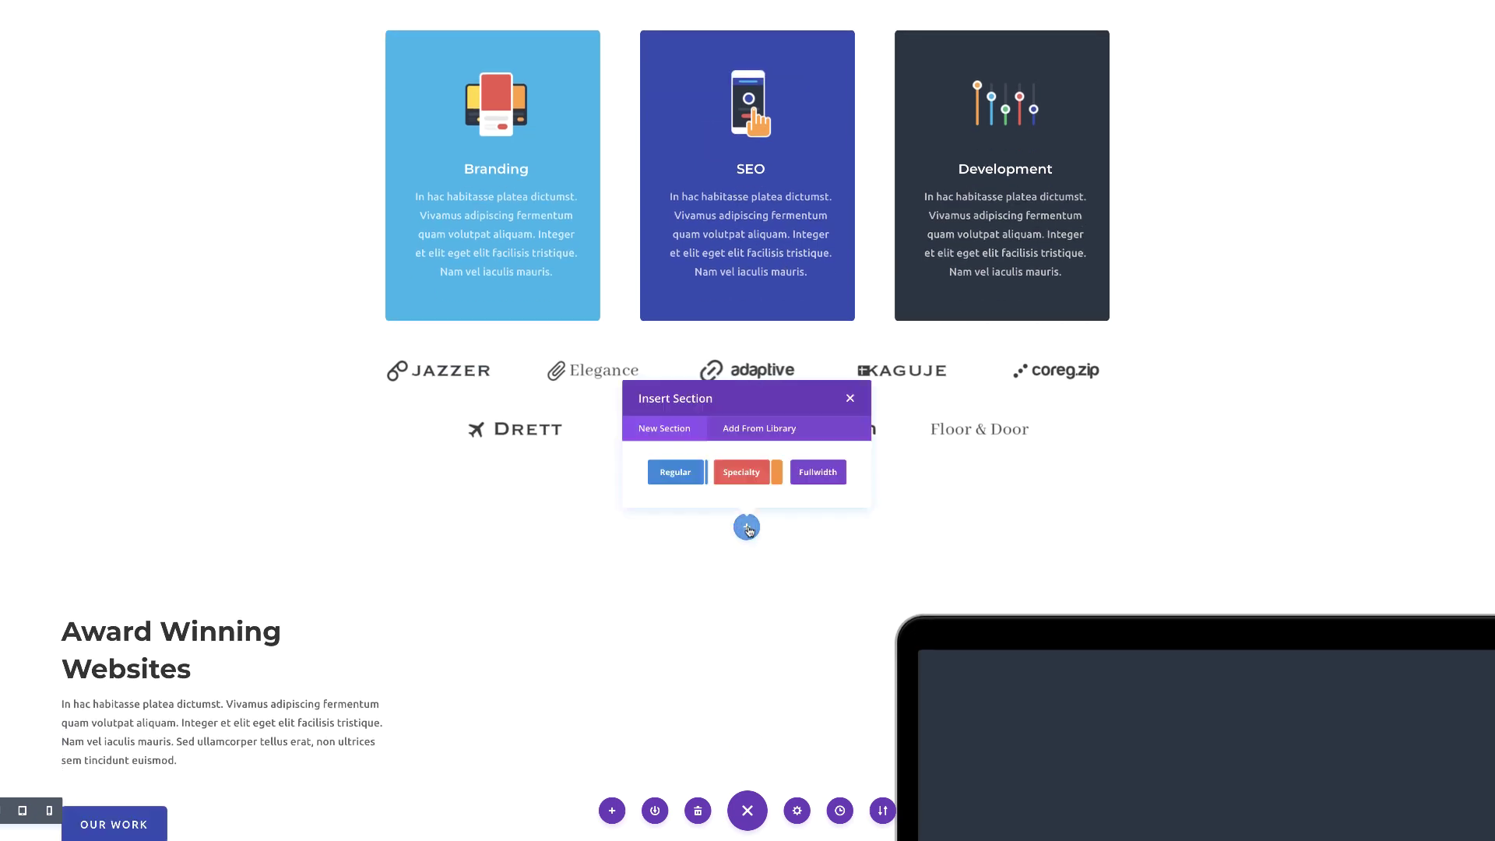
left_click(681, 484)
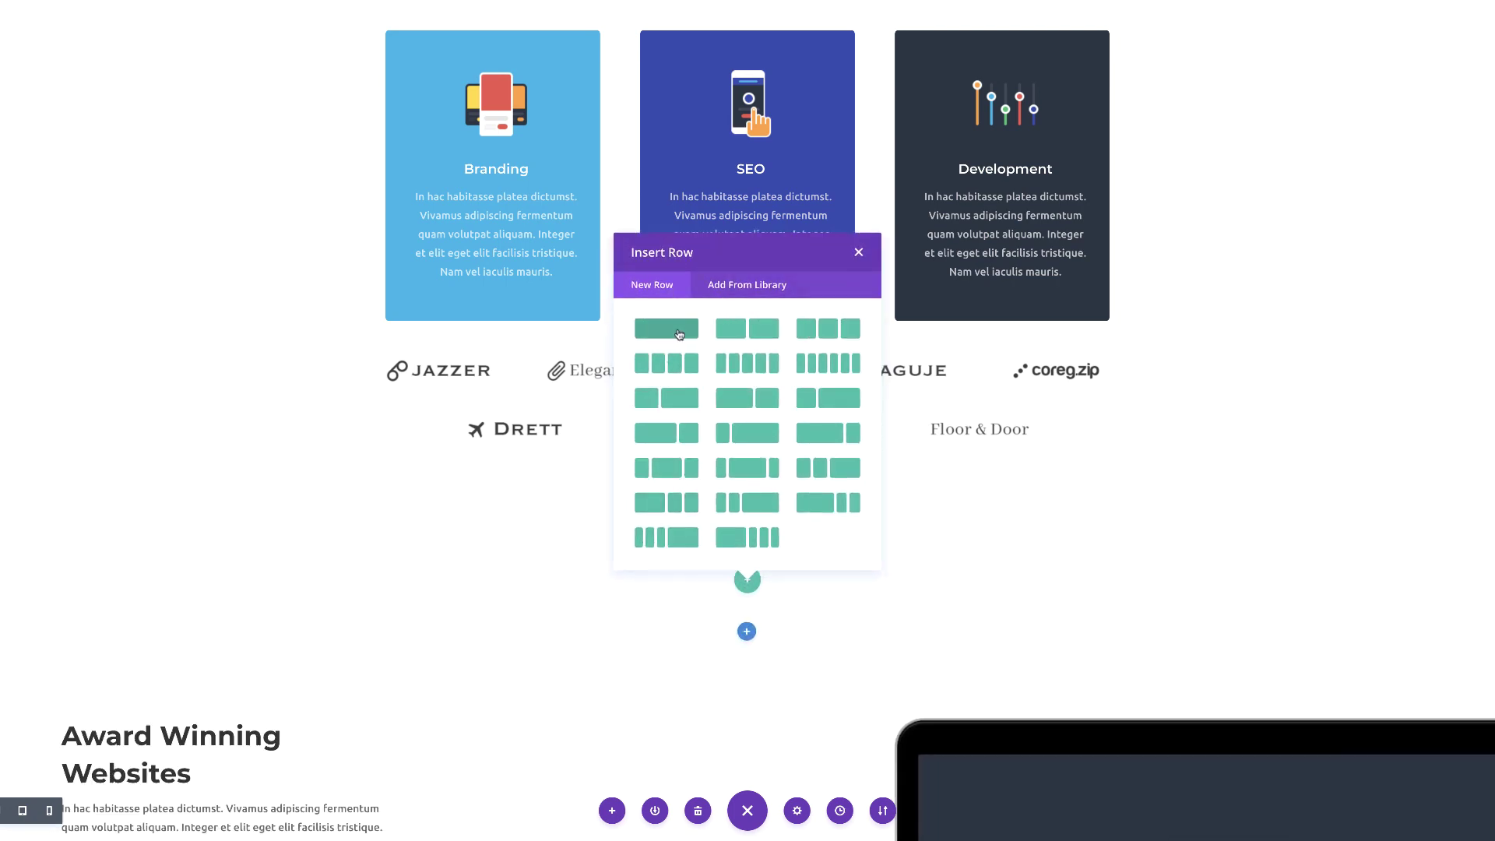
left_click(668, 328)
left_click(819, 226)
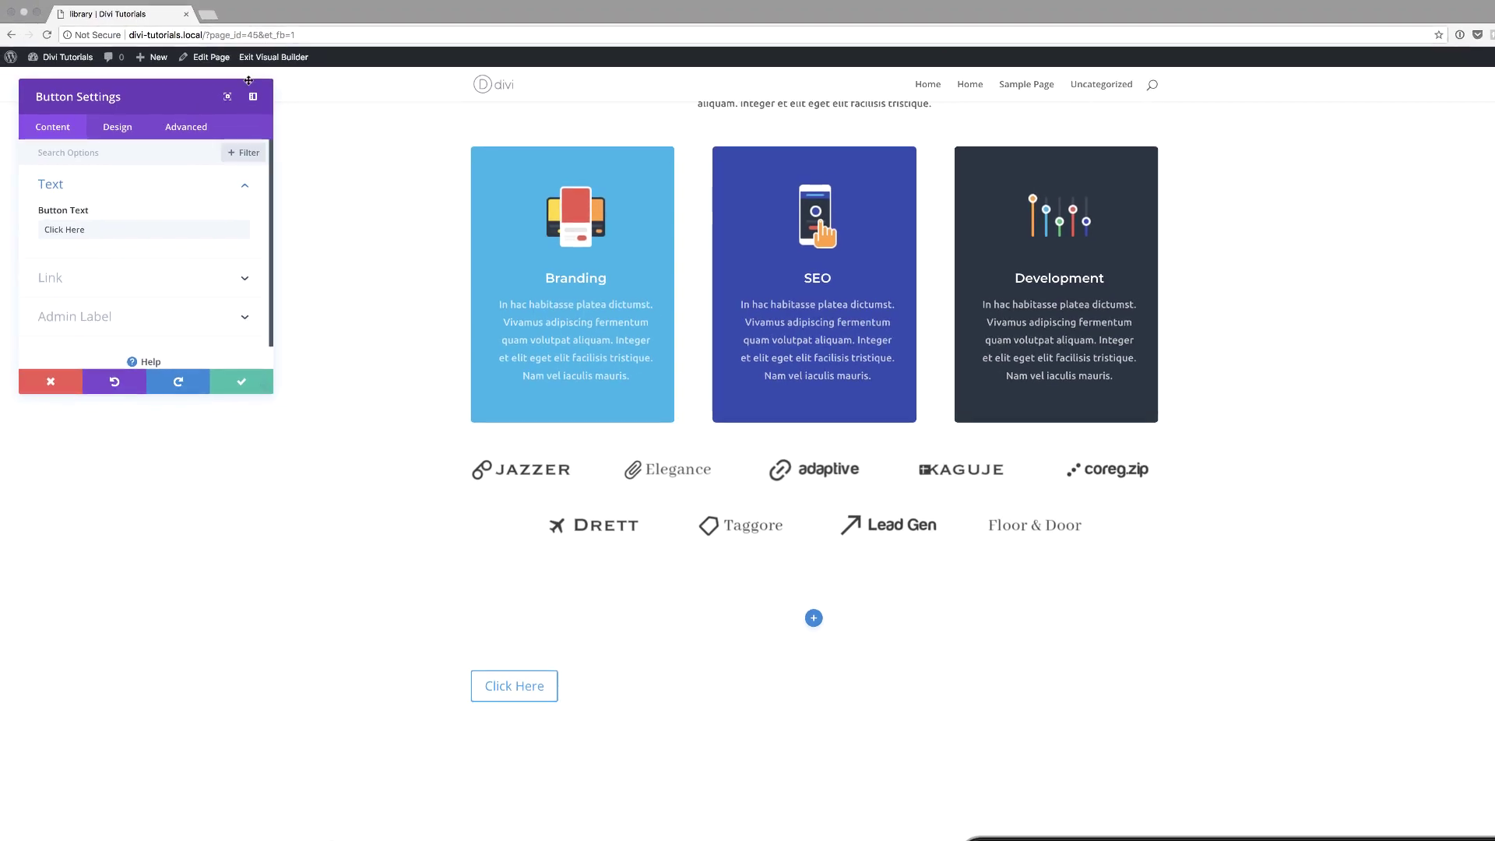
Dock the button settings beside the page and set the button text to "Start Here".
left_click_drag(274, 391, 254, 494)
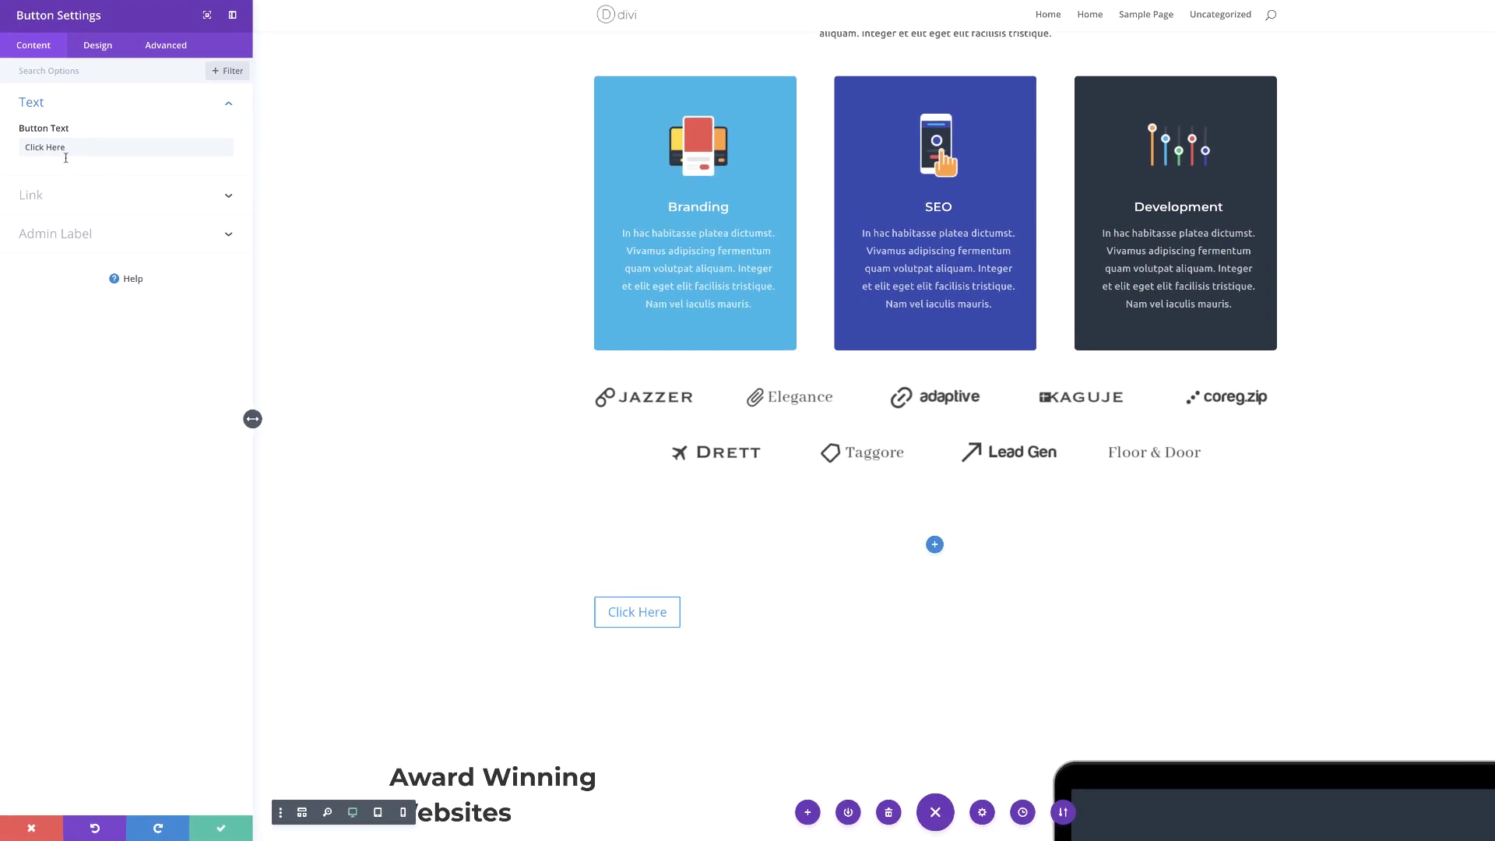
triple_click(72, 147)
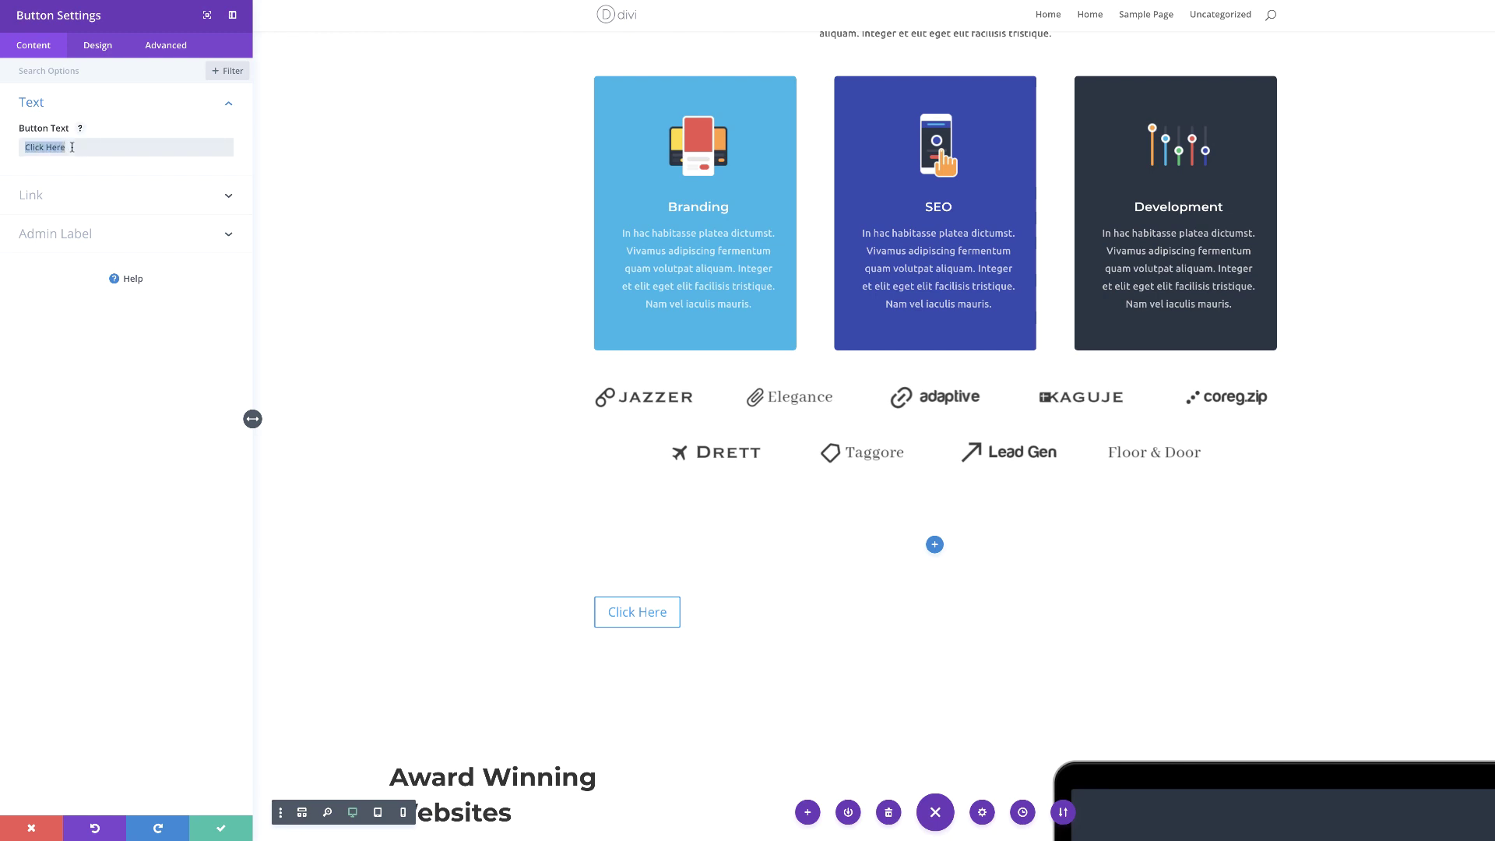
type("S")
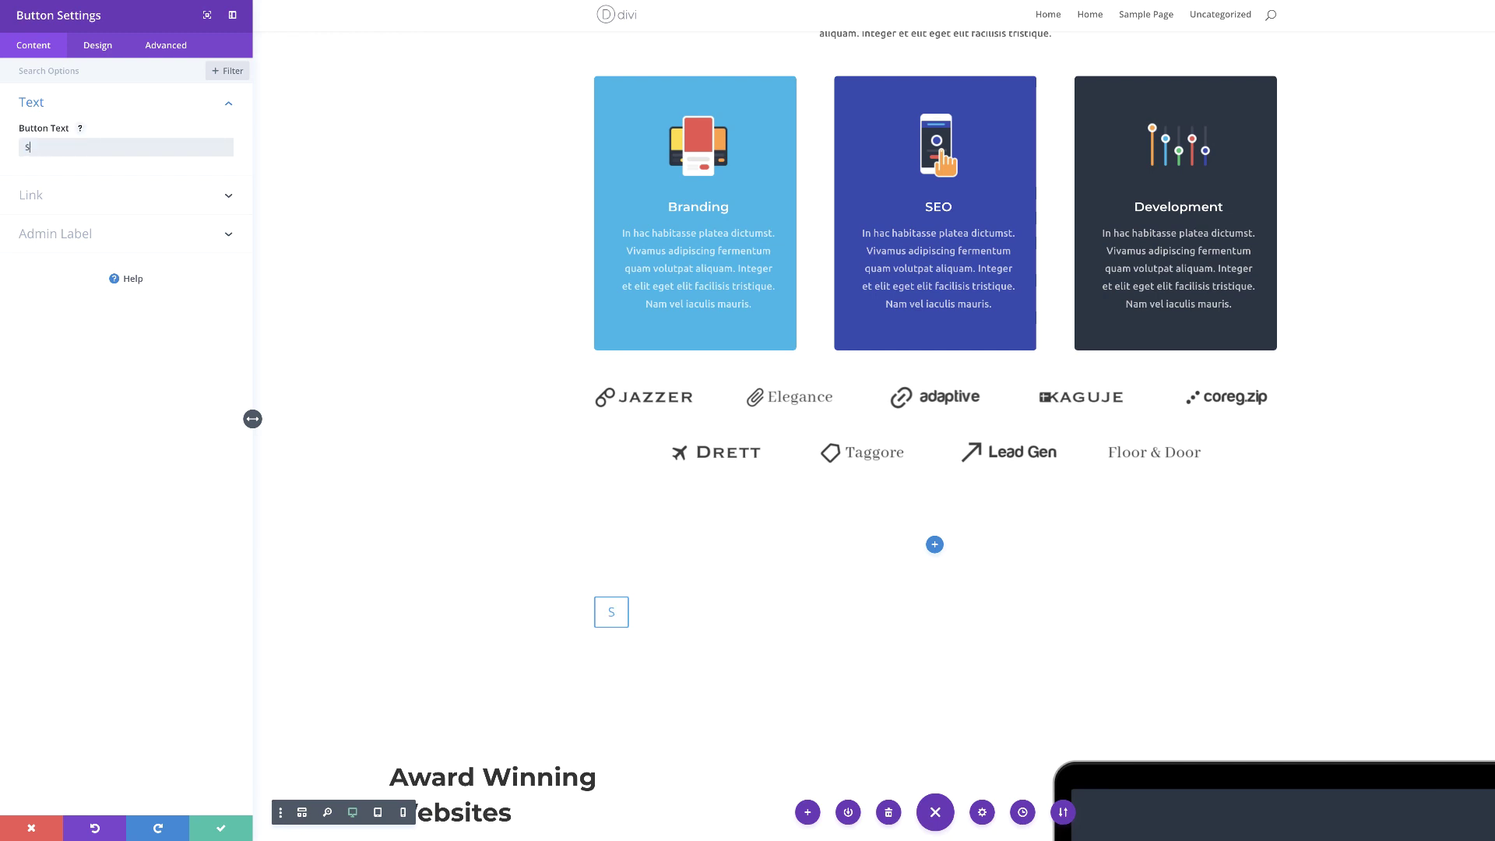
type("tart Here")
Set the button's link URL to "#" and make it open in a new tab.
left_click(65, 195)
left_click(65, 196)
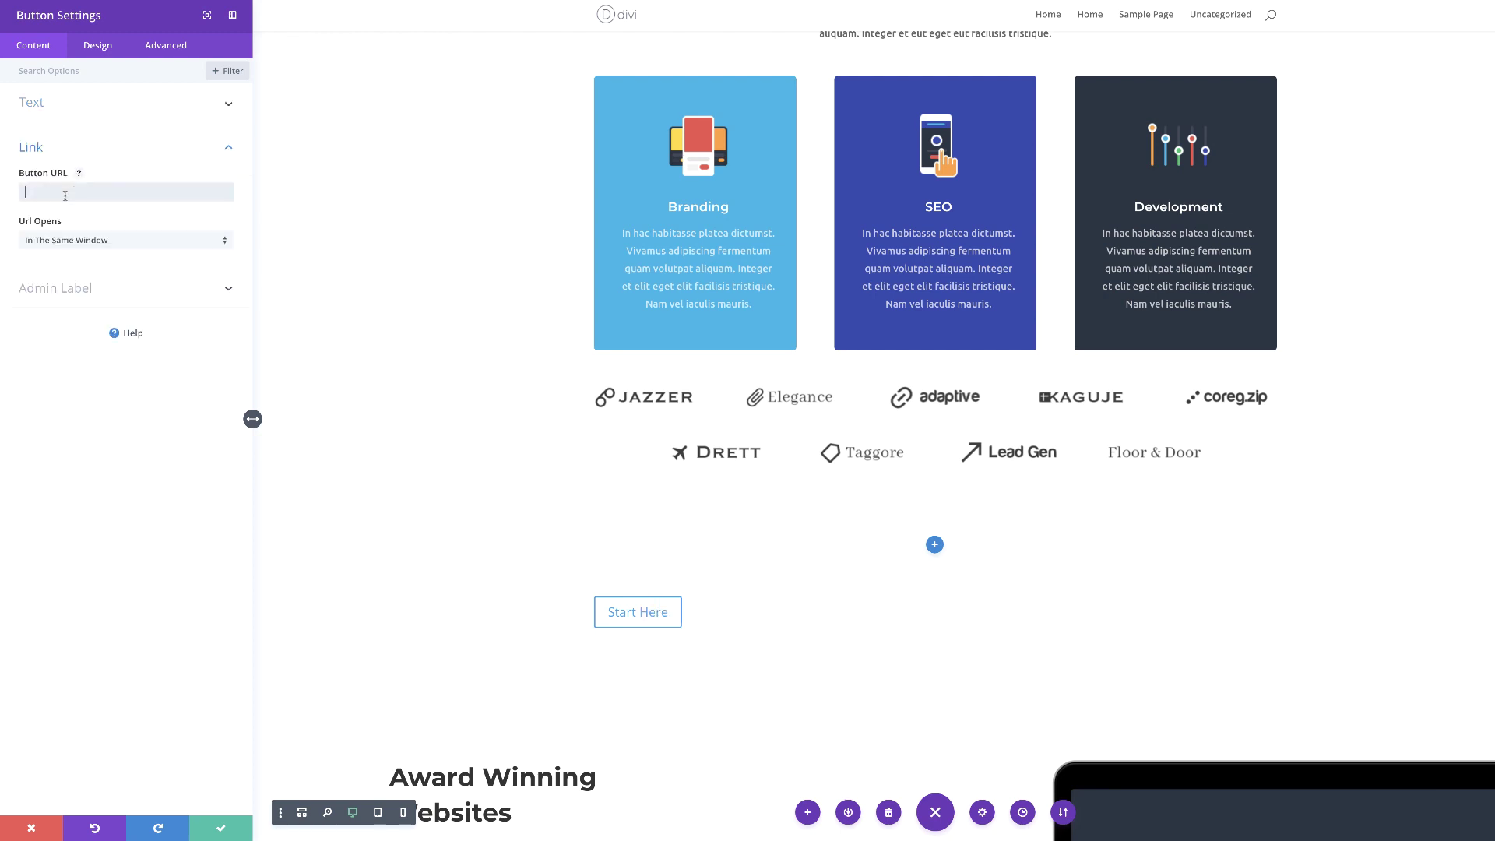
type("#")
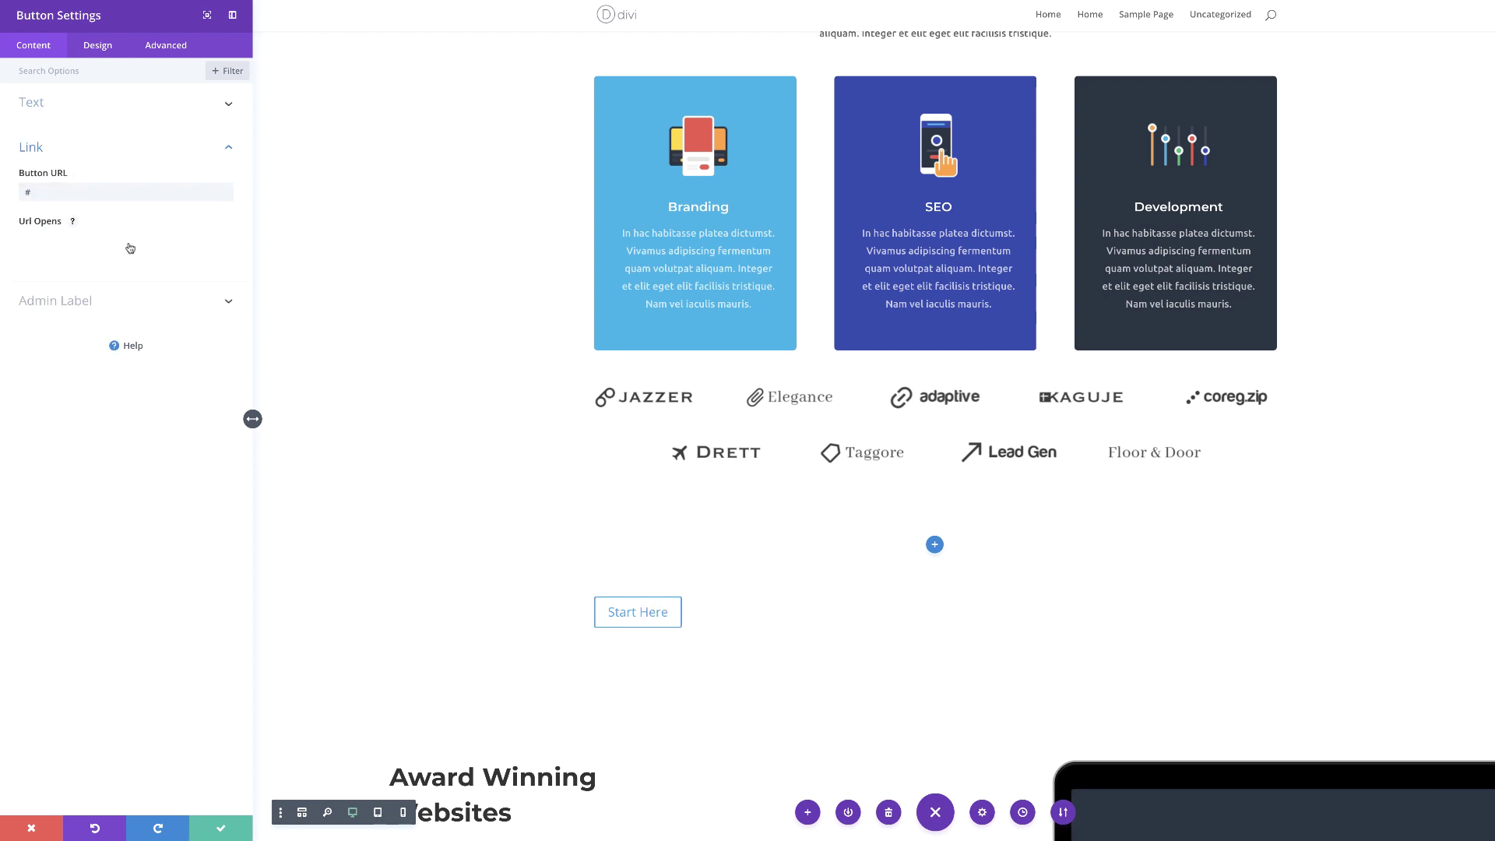
left_click(126, 241)
left_click(109, 274)
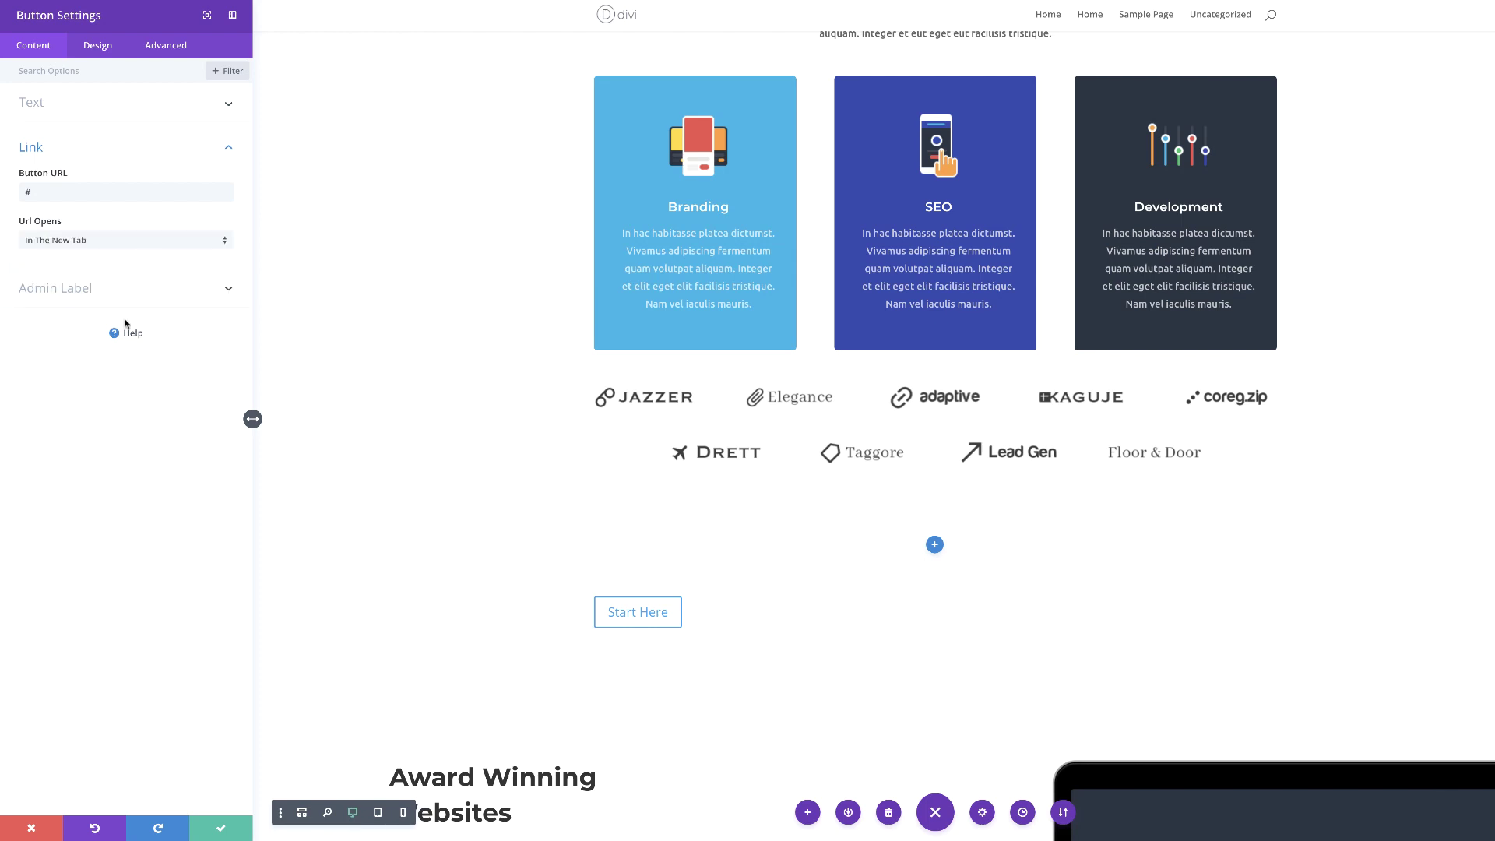
Center-align the Start Here button through its design settings.
left_click(100, 45)
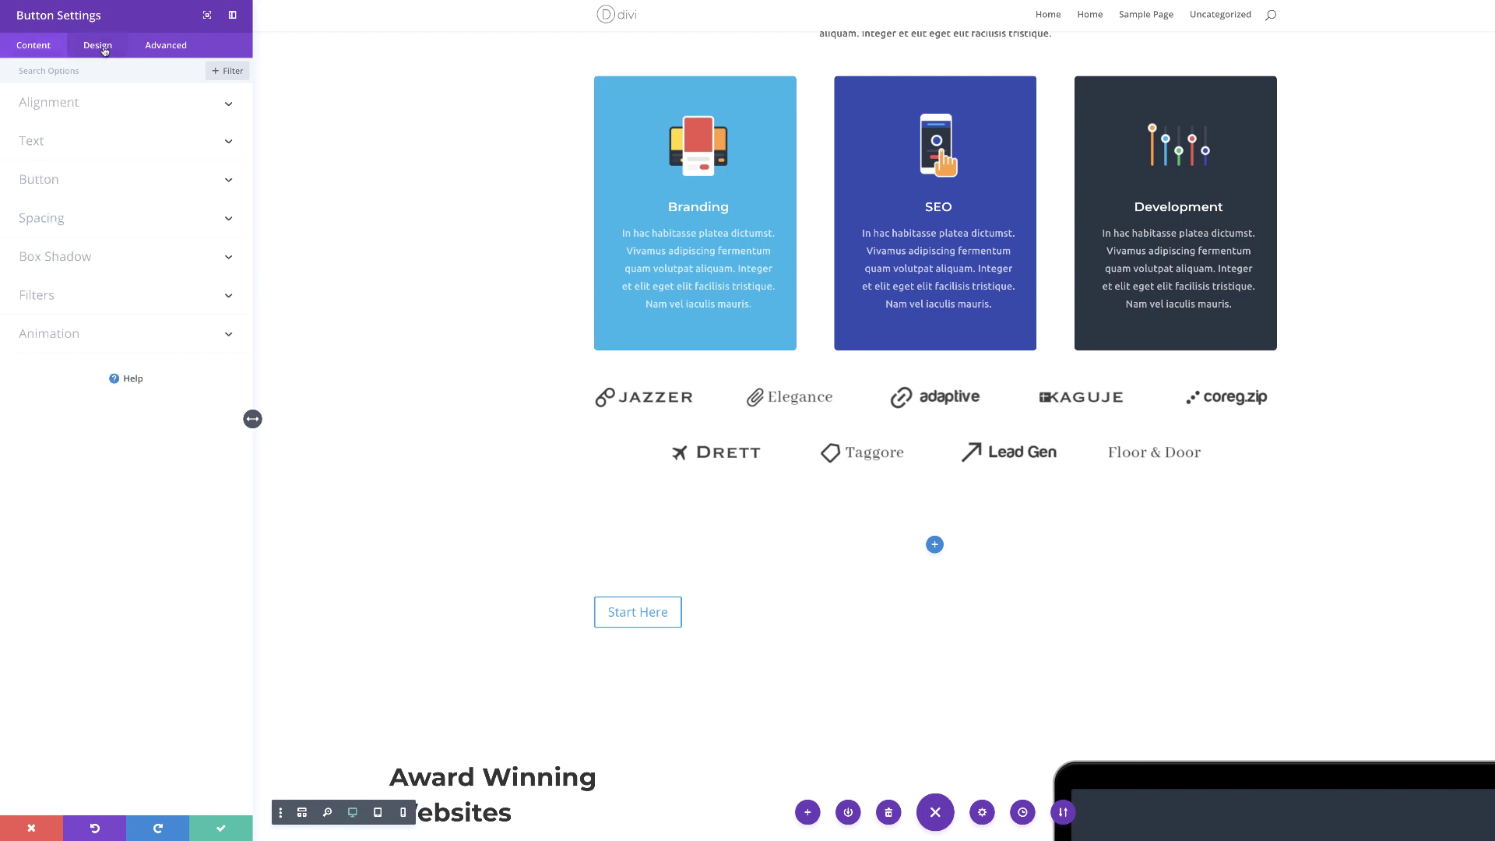
left_click(74, 104)
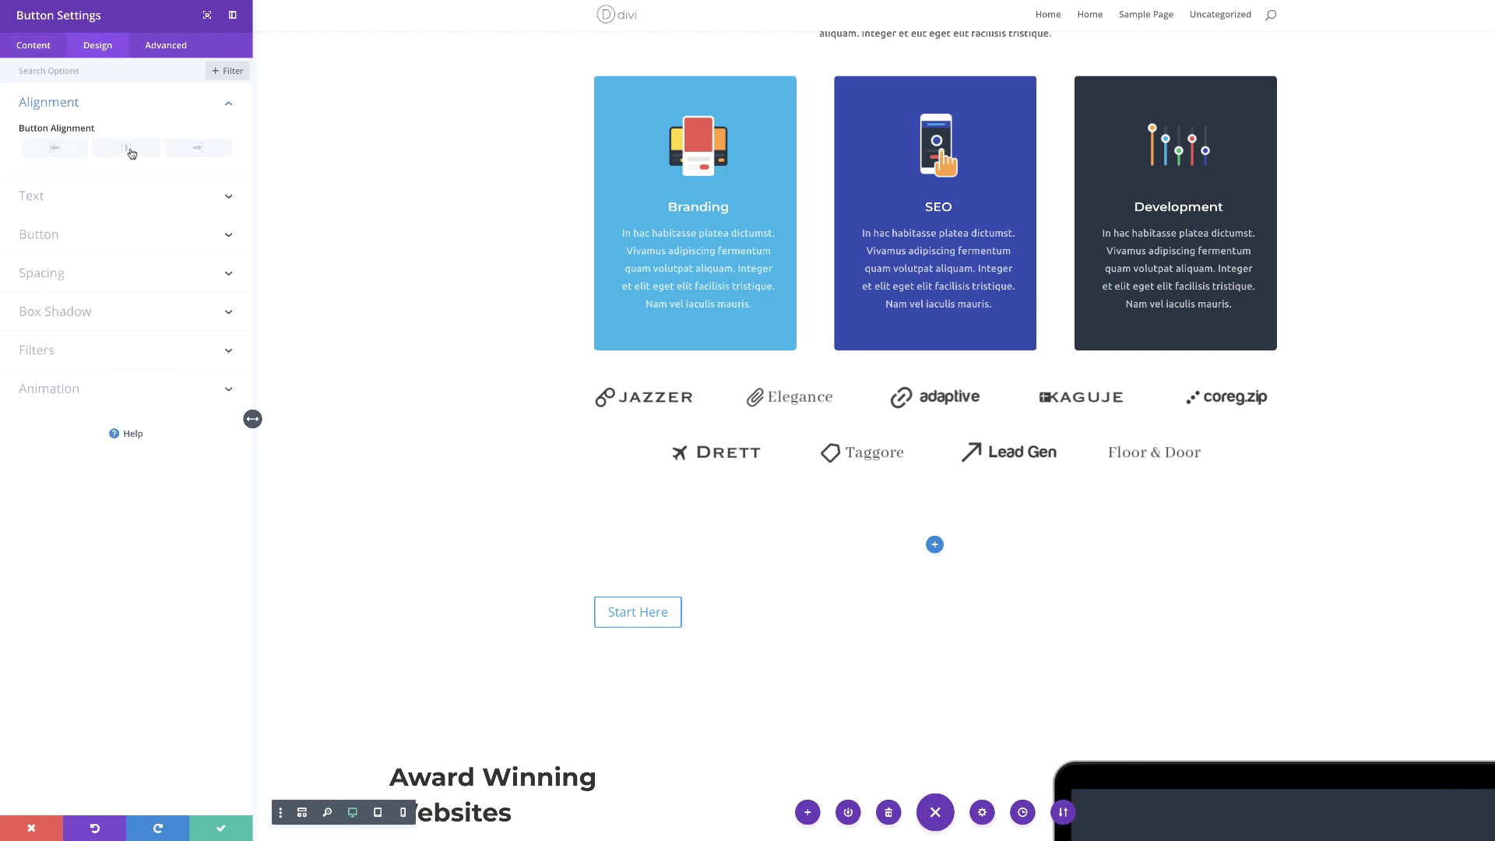
left_click(128, 147)
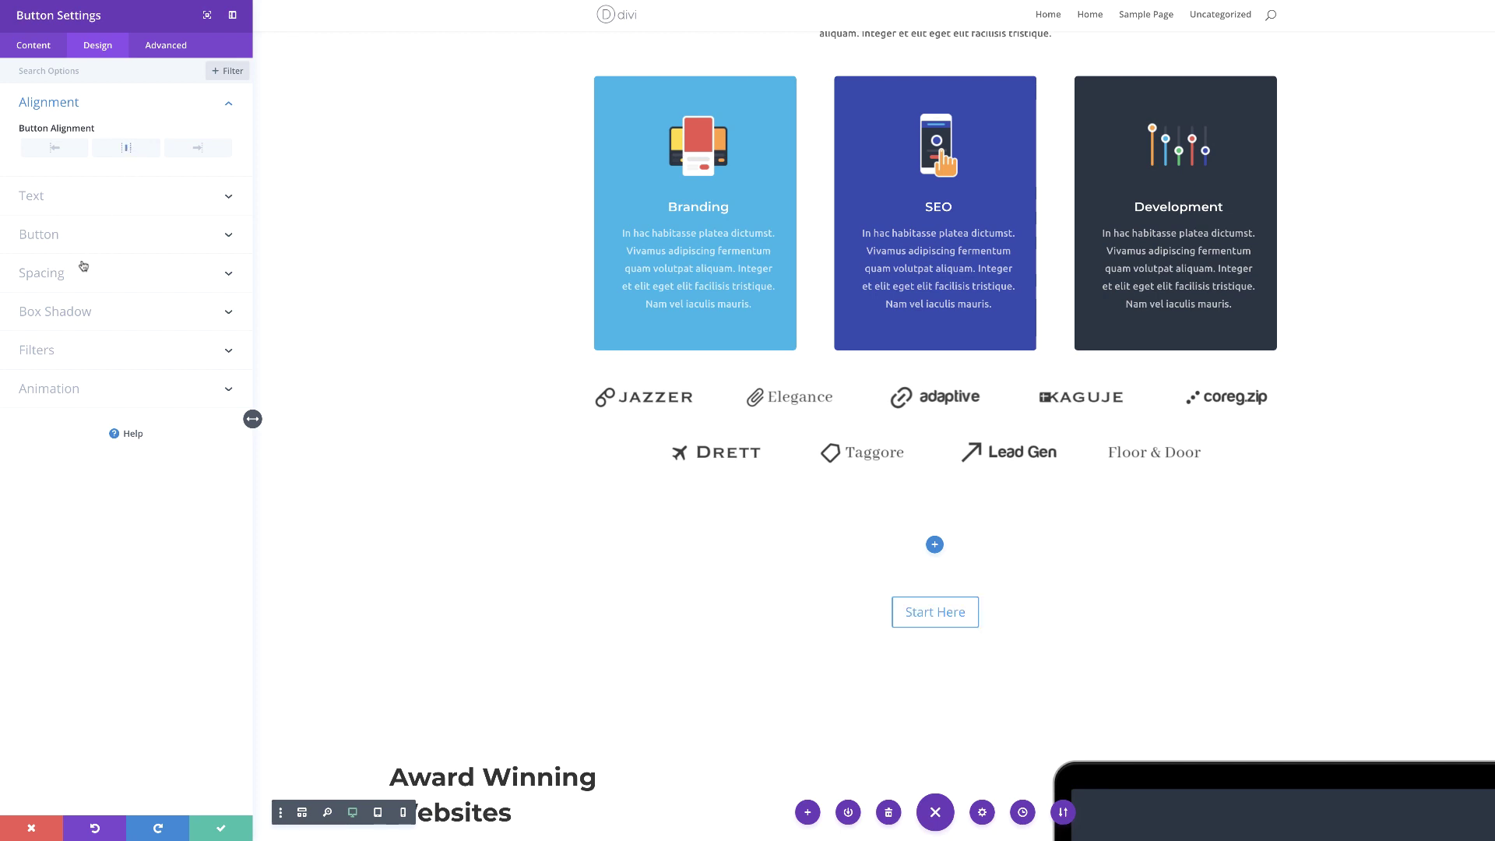
Enable custom styles for the button and set the button text size to 29px.
left_click(60, 236)
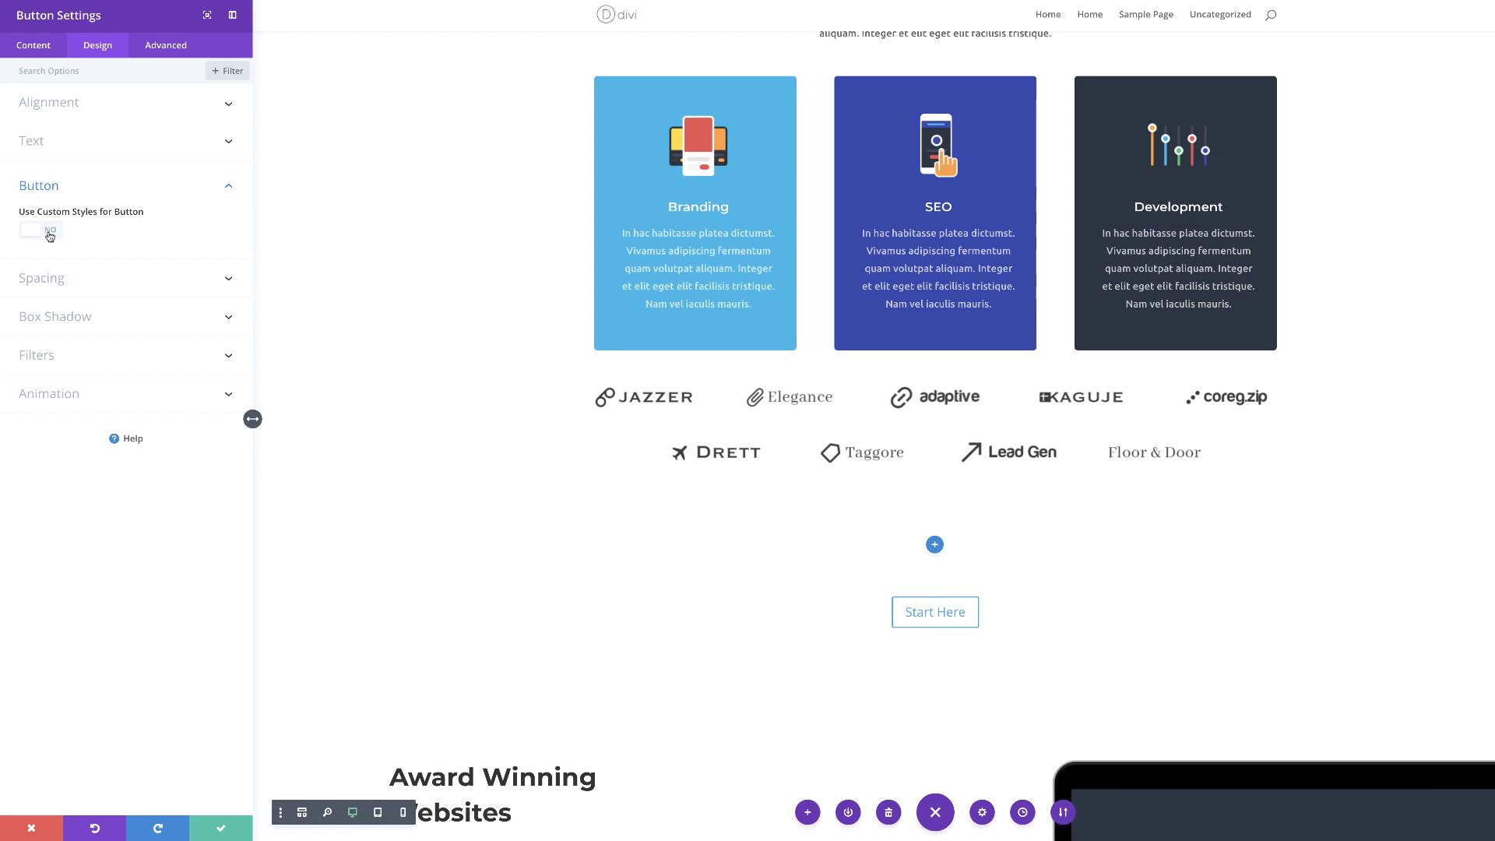
left_click(49, 237)
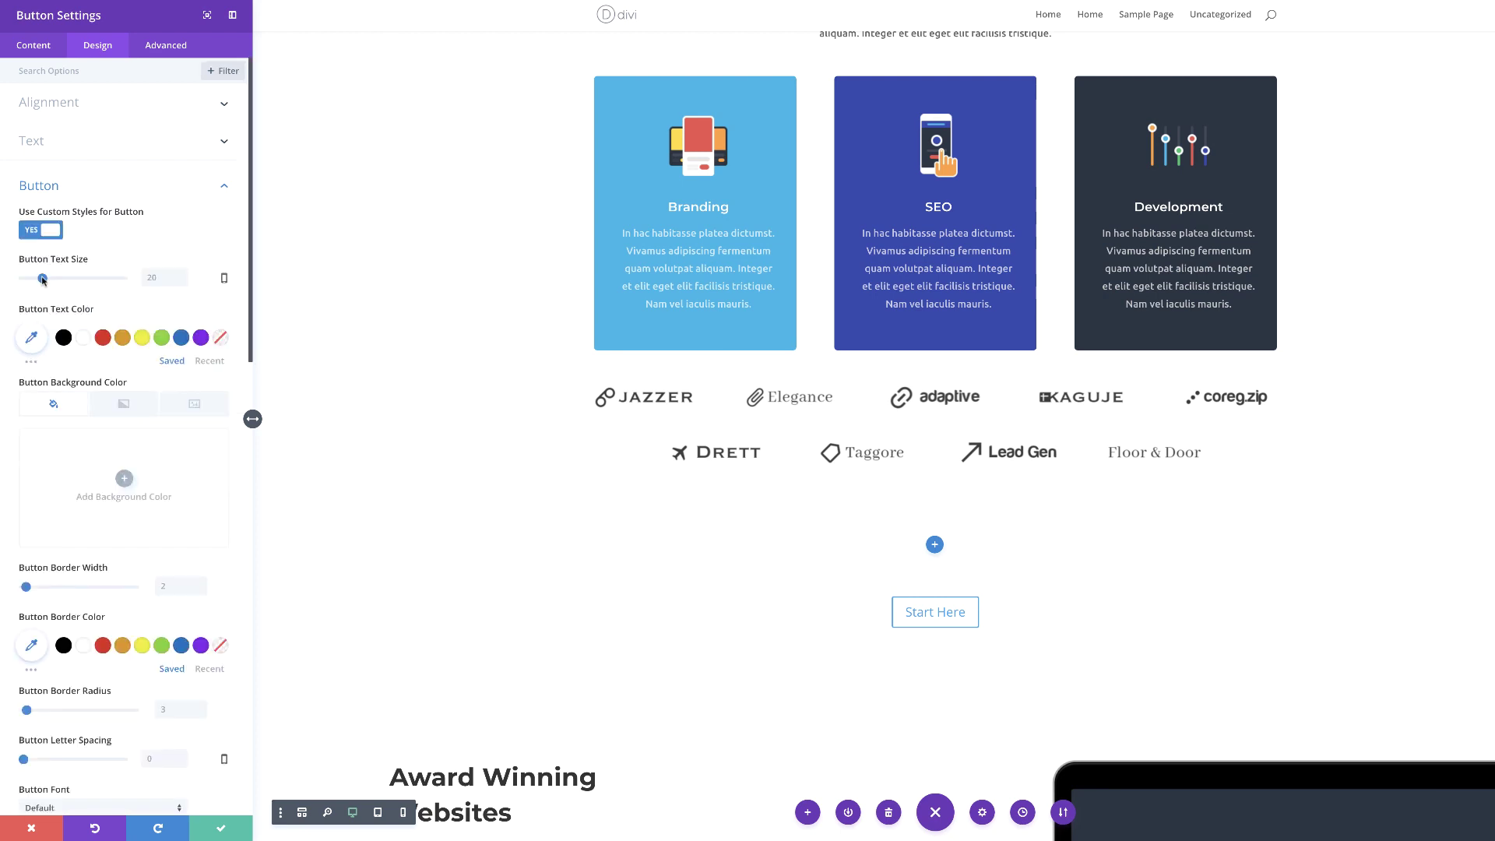
left_click_drag(43, 280, 52, 278)
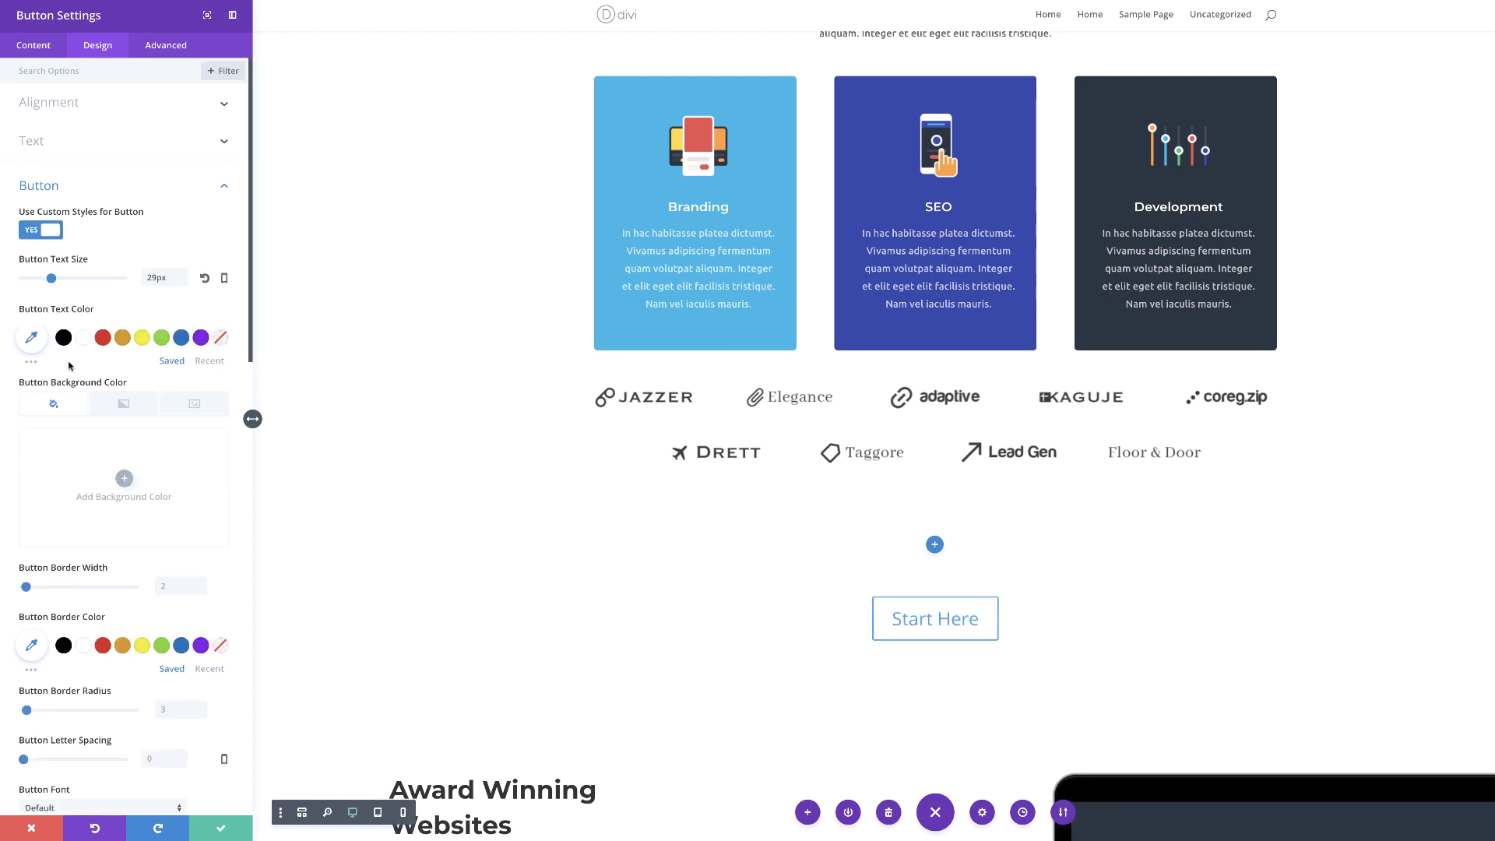
Set the button module's text color to Light.
left_click(60, 142)
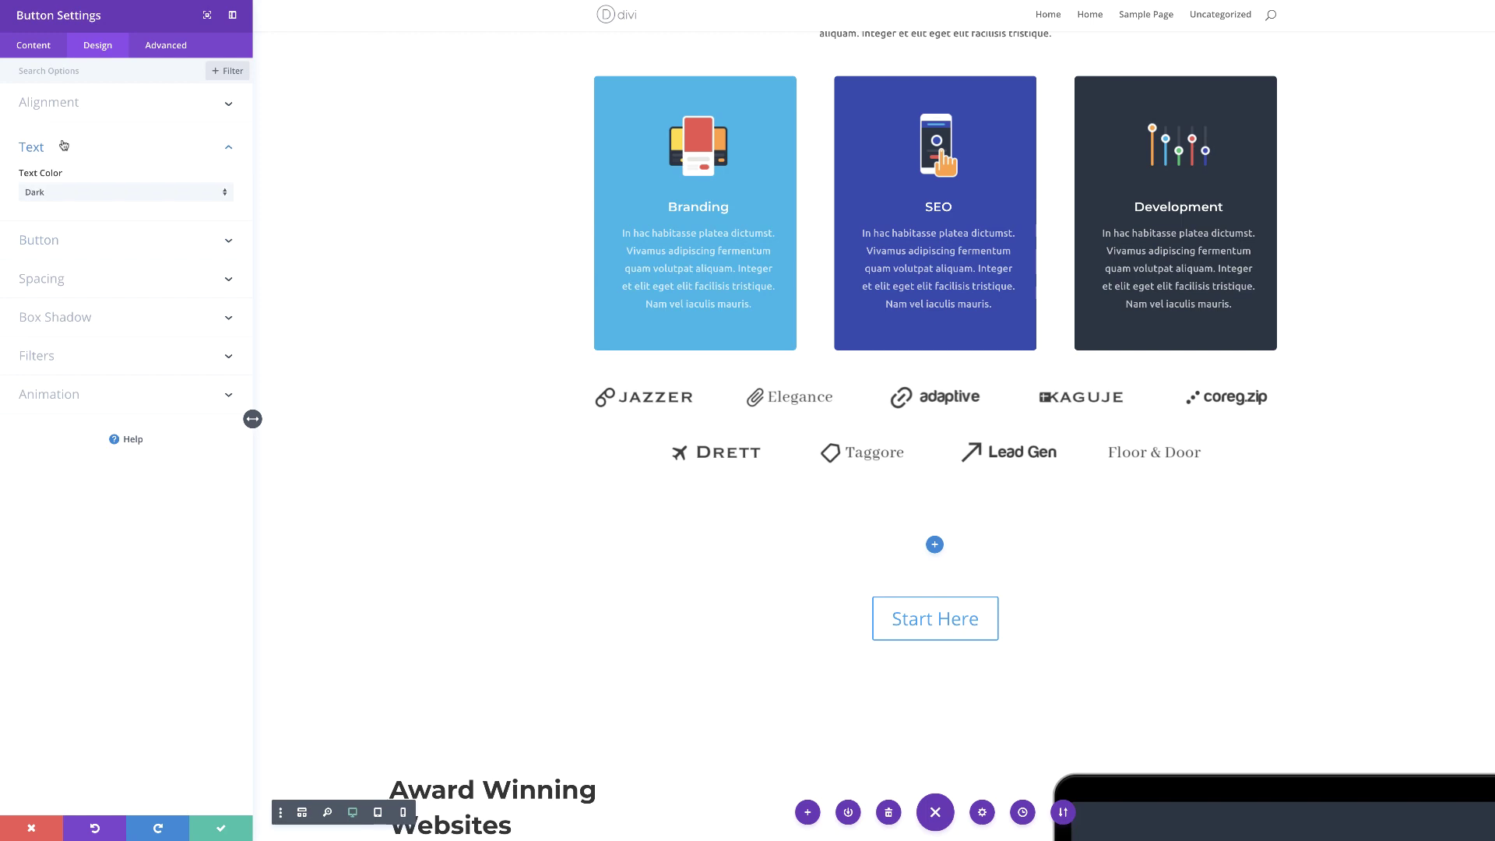
left_click(57, 197)
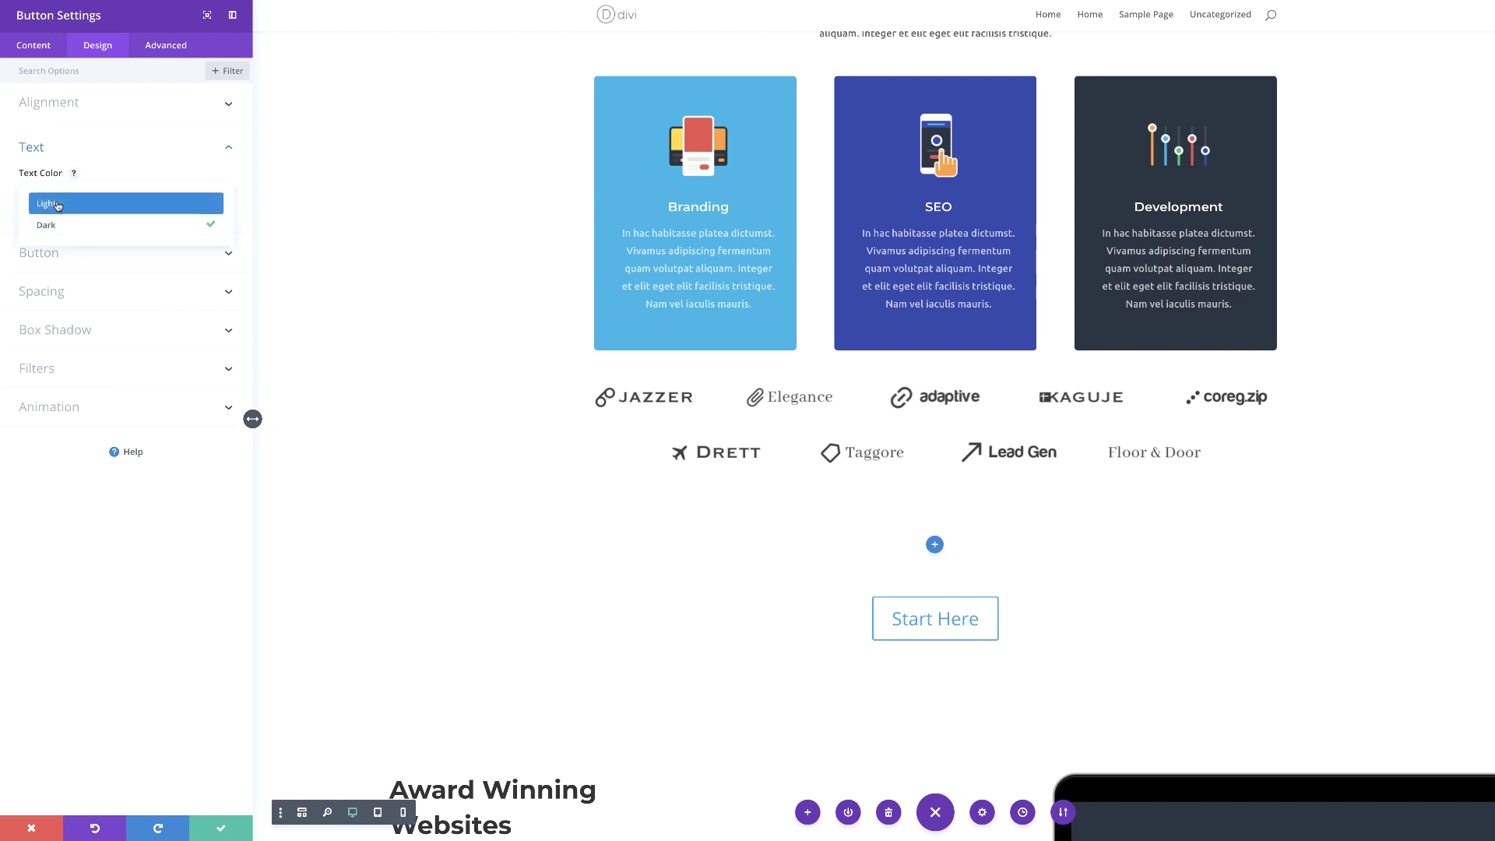
left_click(58, 205)
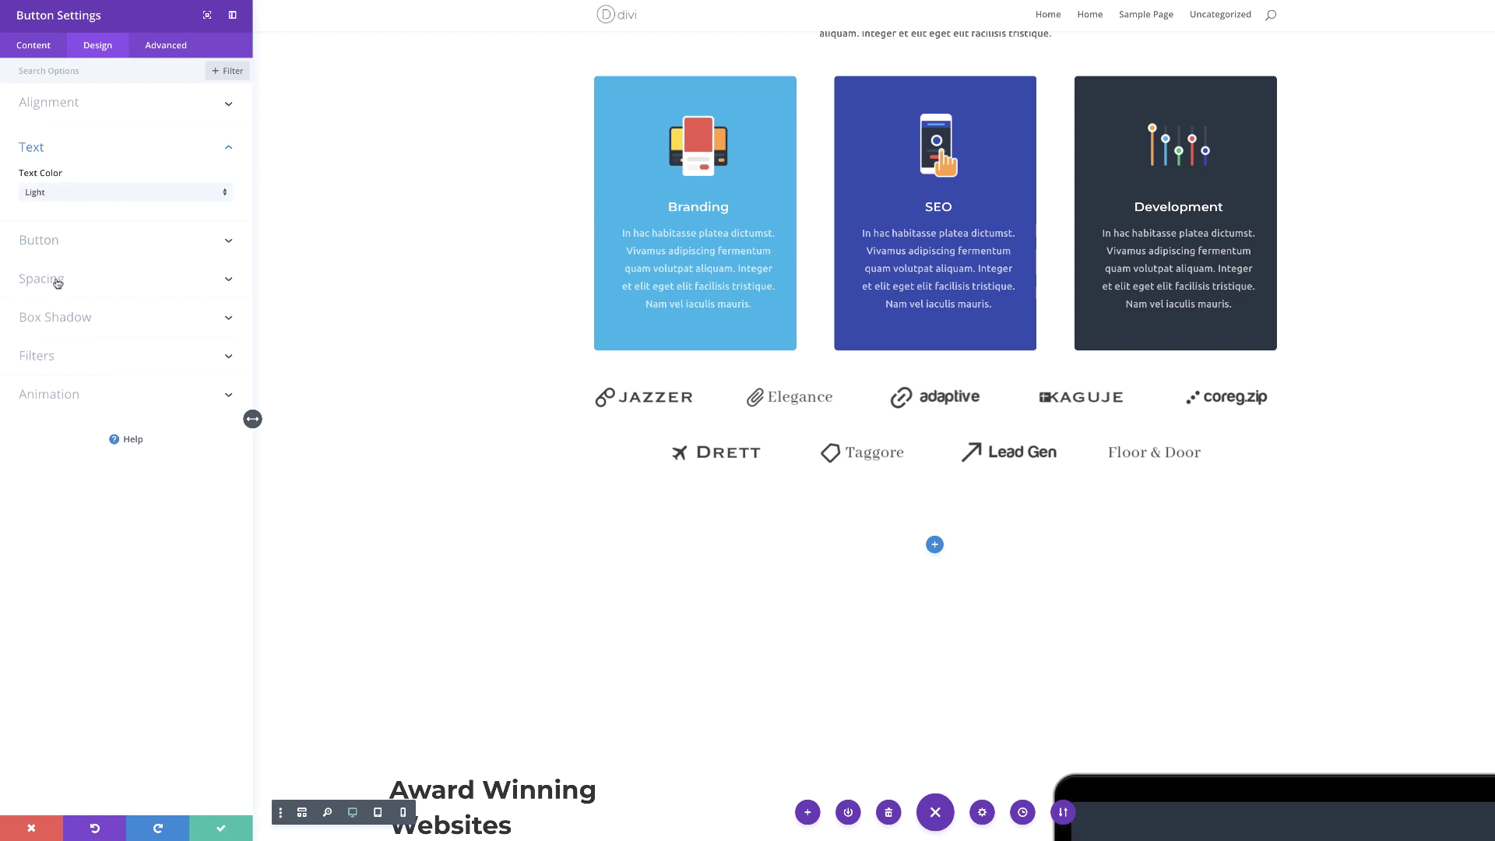
Give the button an orange background color from the preset swatches and set its border width to 0px.
left_click(52, 242)
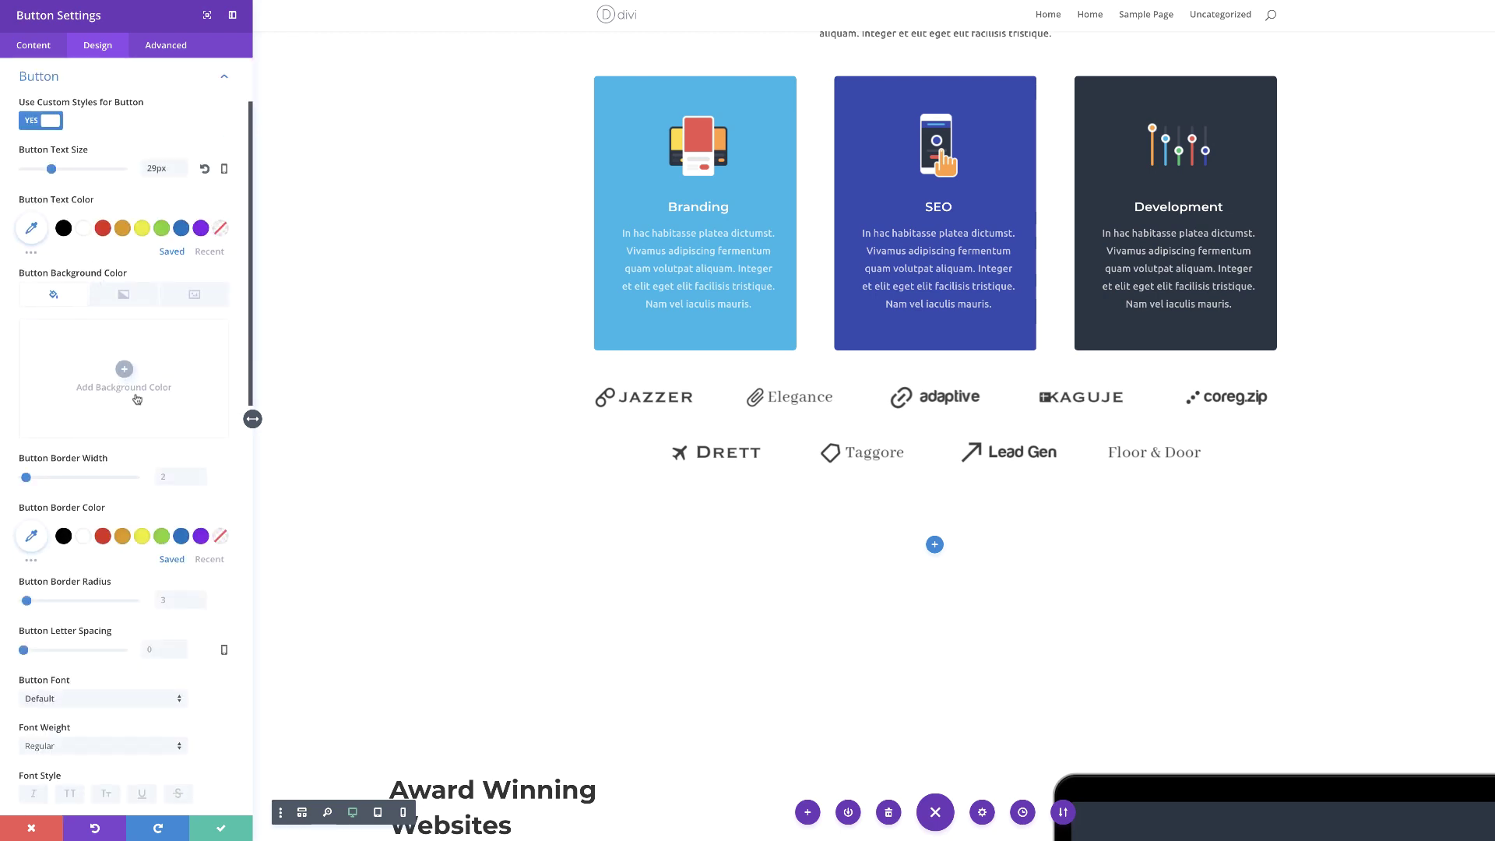
left_click(124, 369)
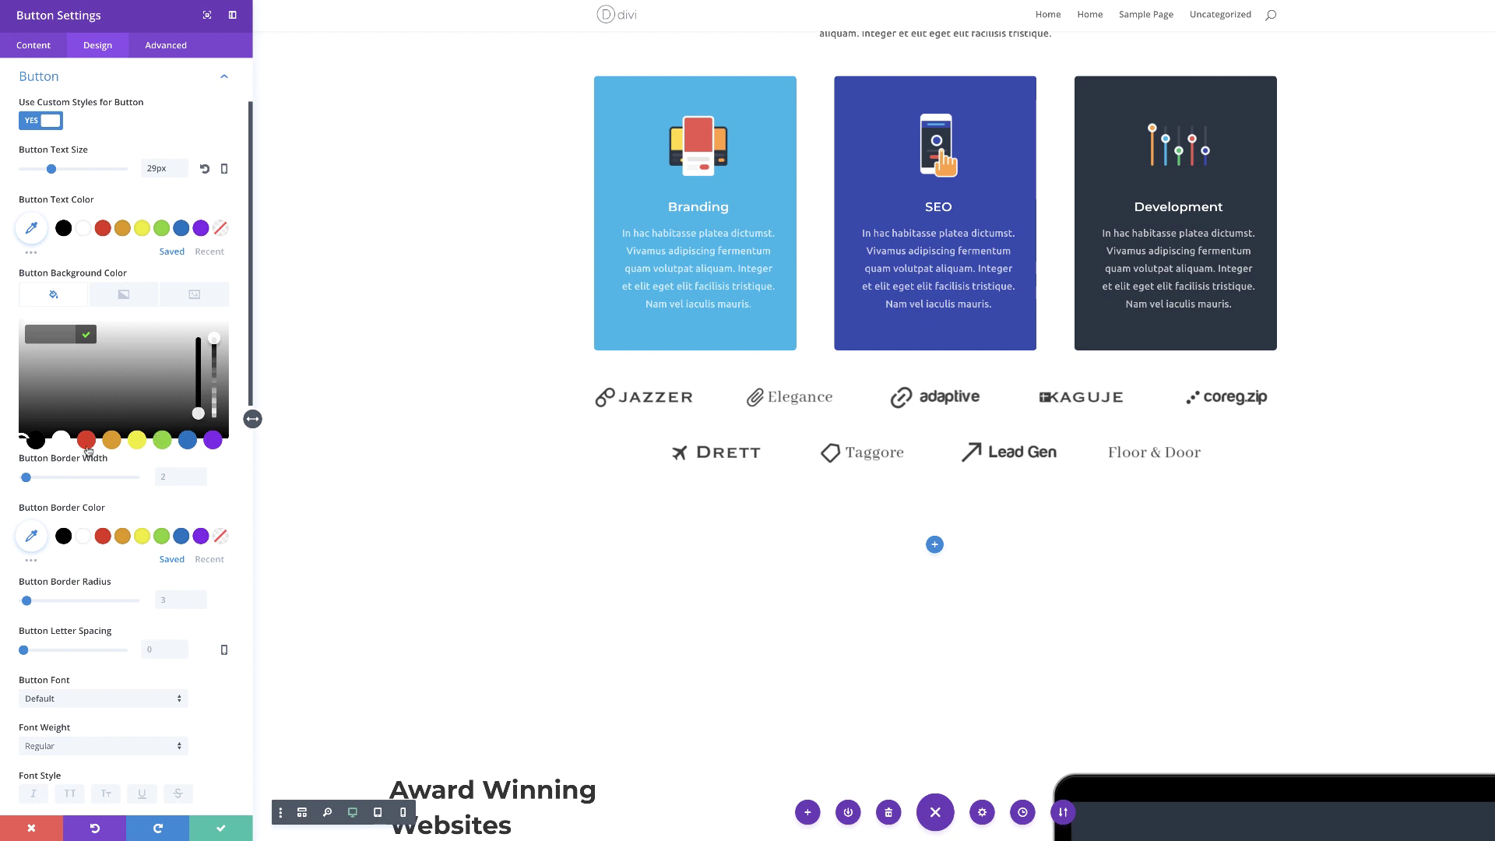
left_click(112, 440)
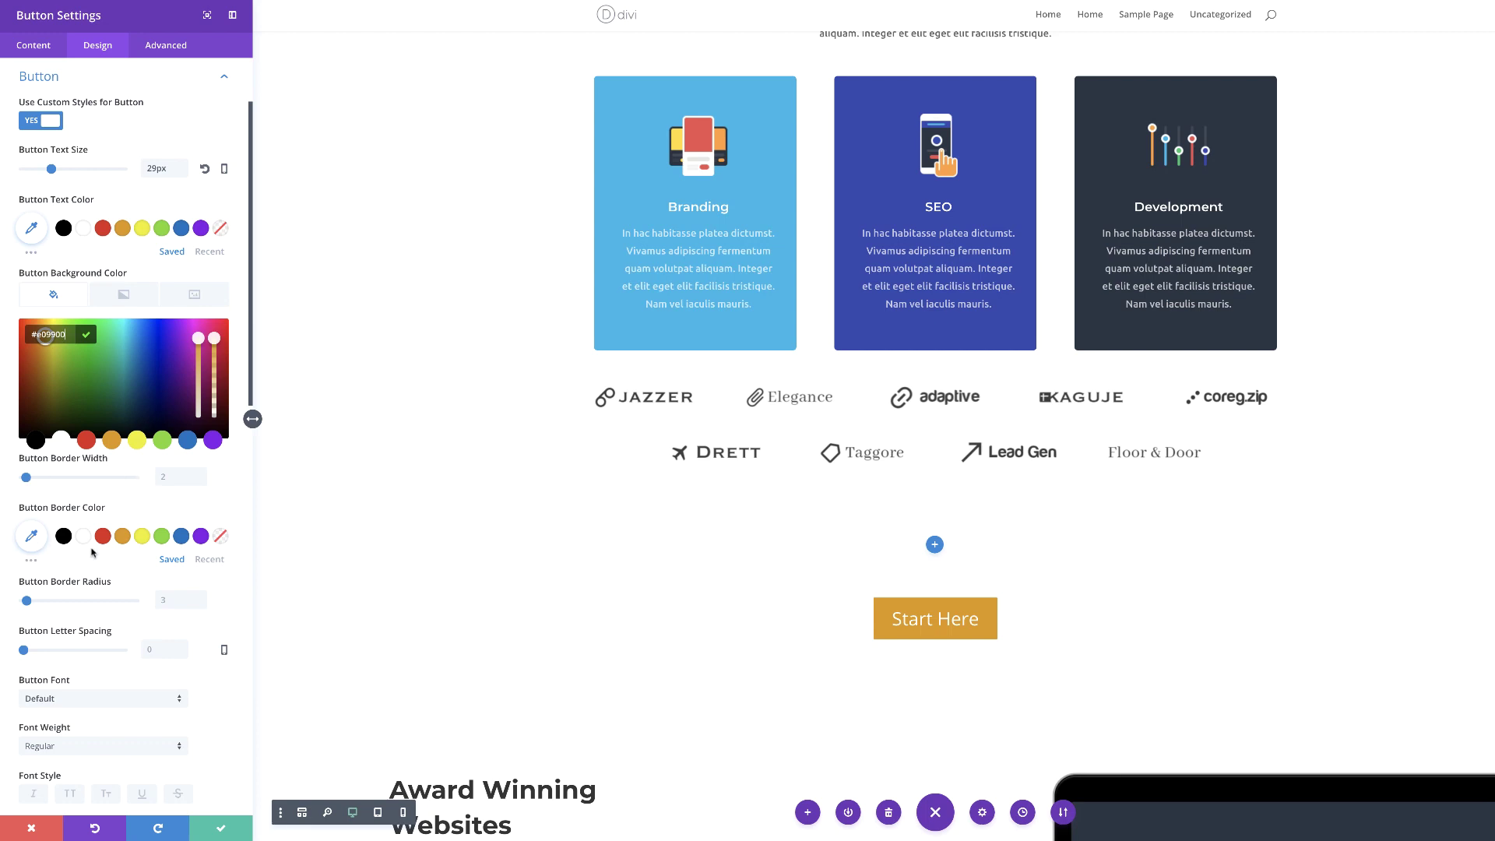
scroll(92, 551, "down", 1)
scroll(92, 551, "down", 1)
left_click_drag(26, 465, 6, 468)
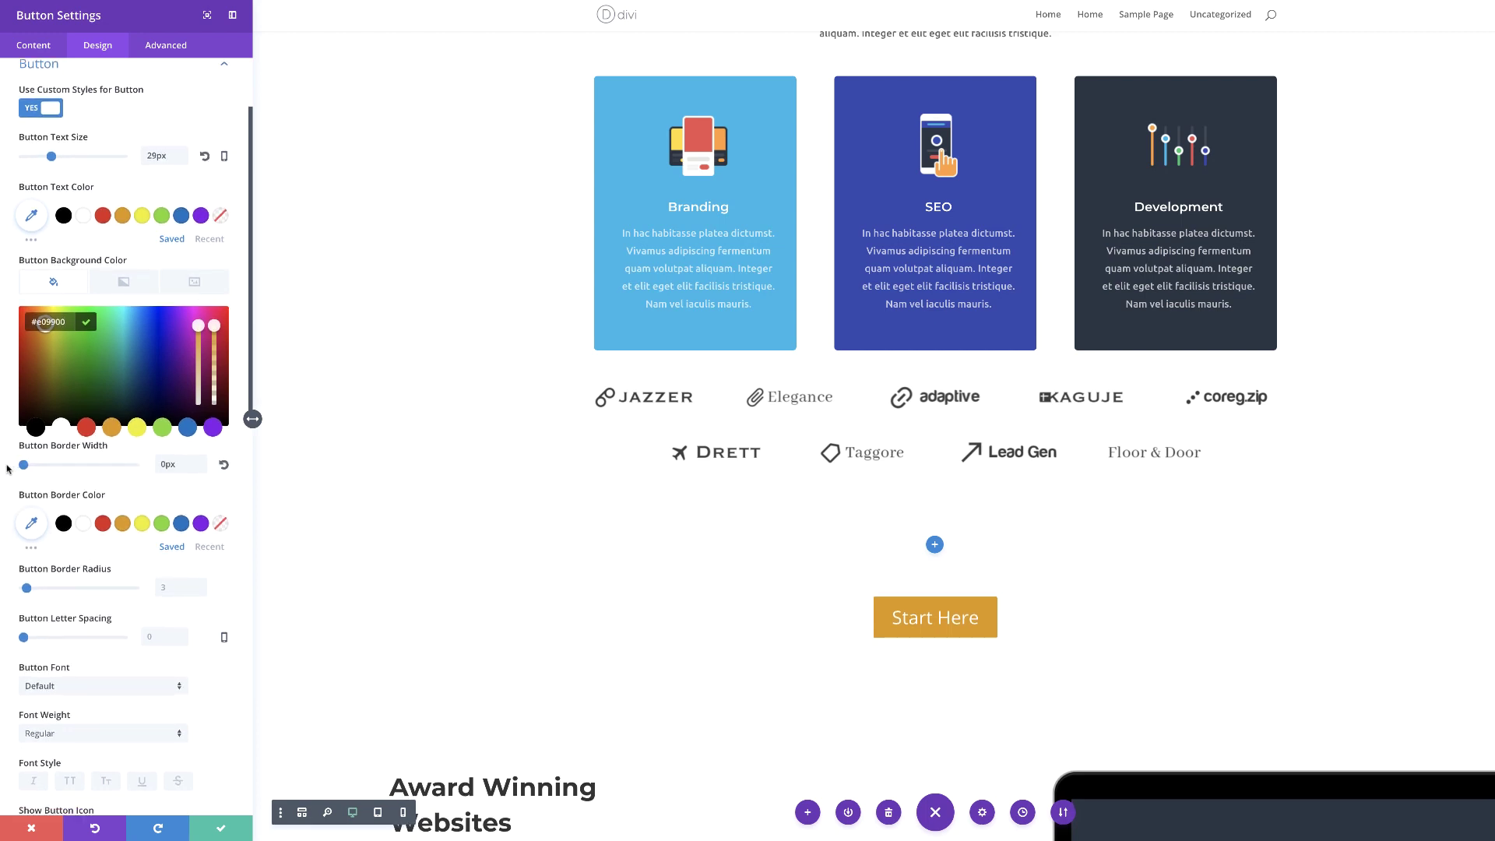
Set the button font to Poppins and apply the uppercase font style.
scroll(105, 588, "down", 2)
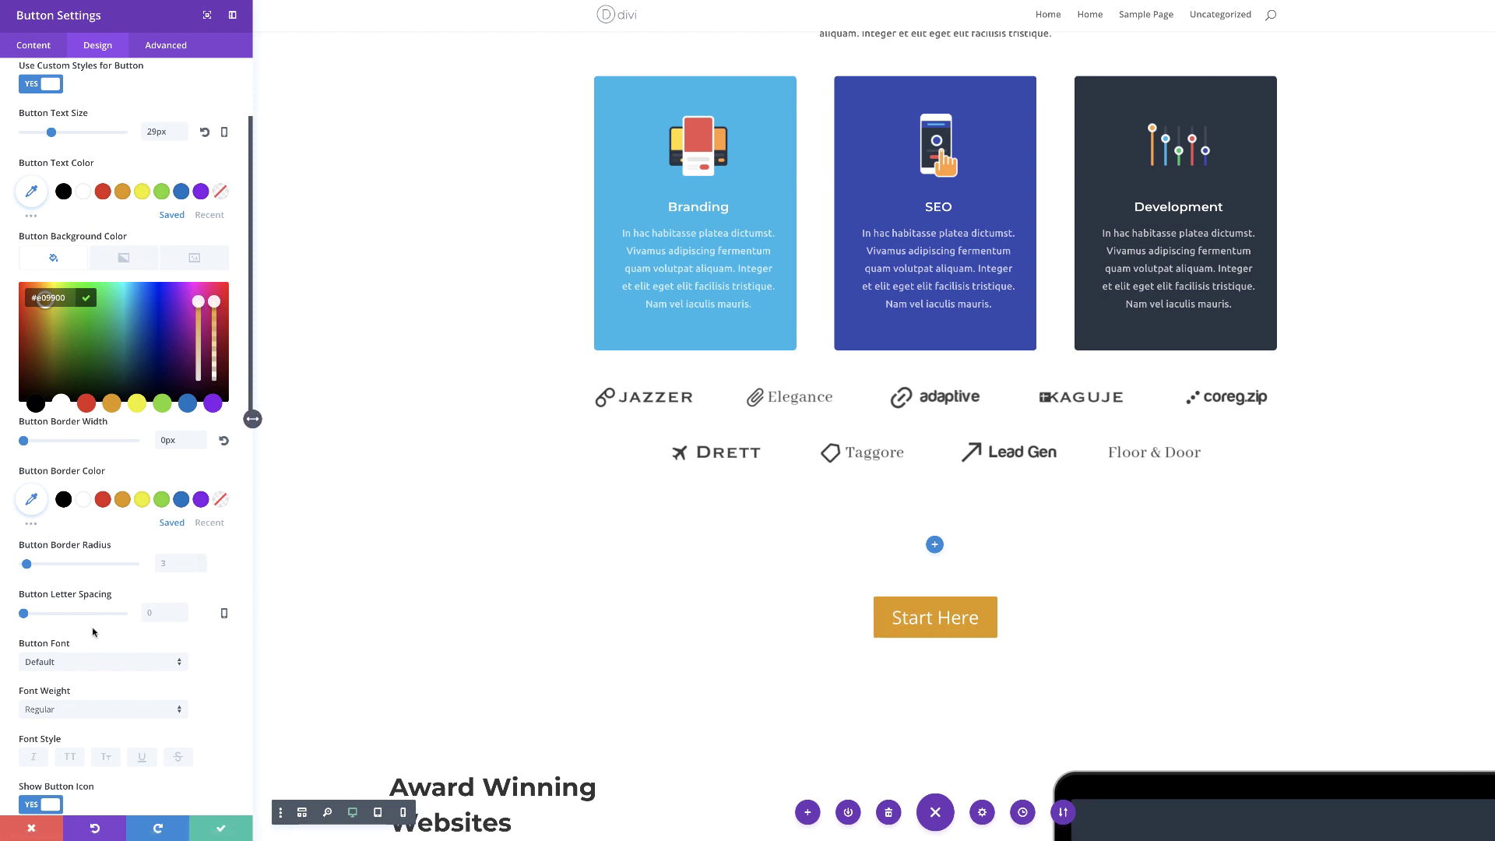
scroll(103, 627, "down", 3)
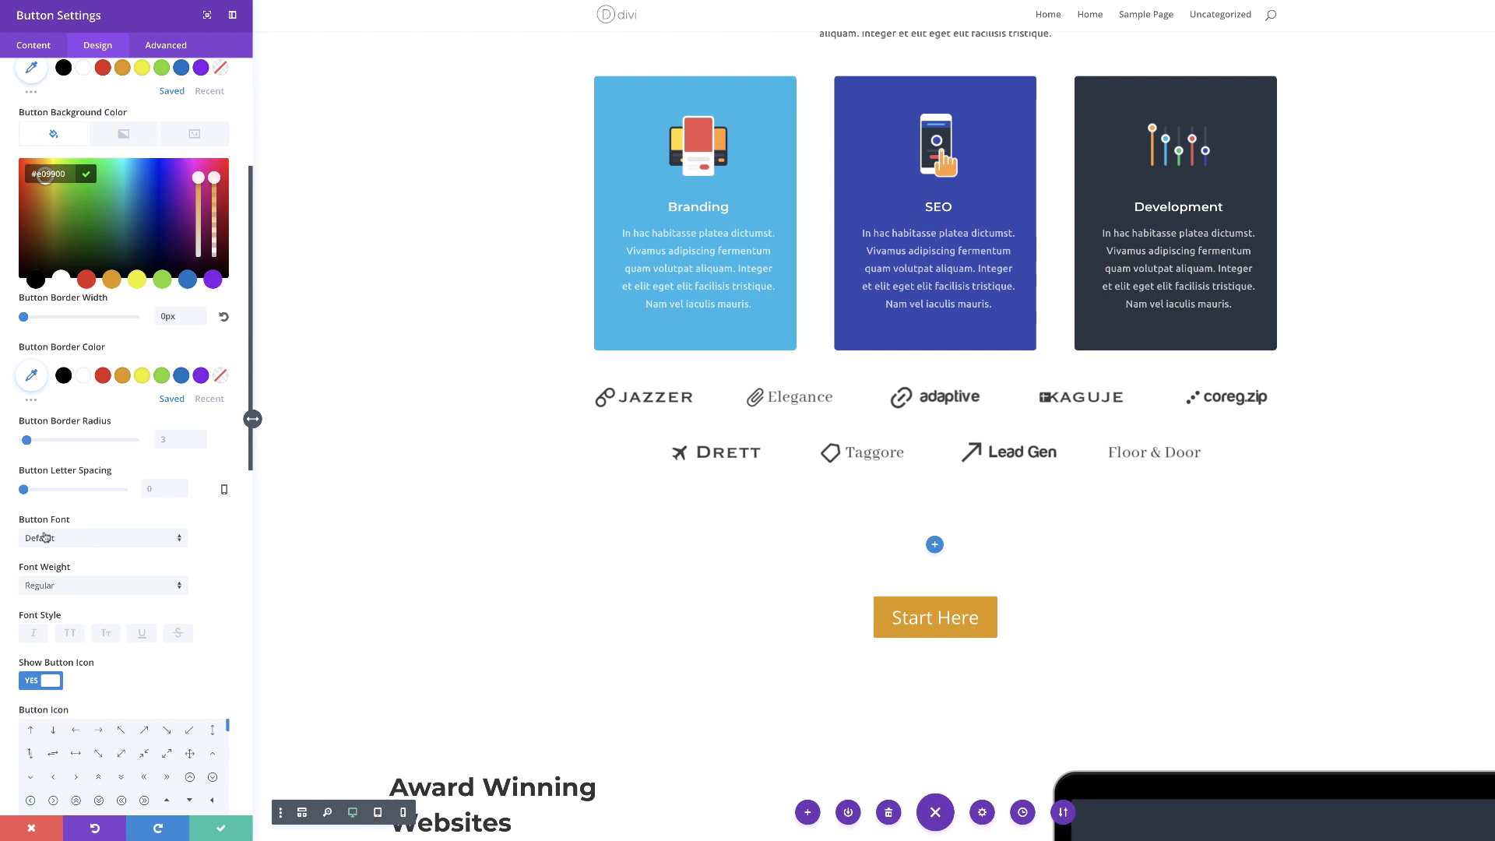
left_click(63, 542)
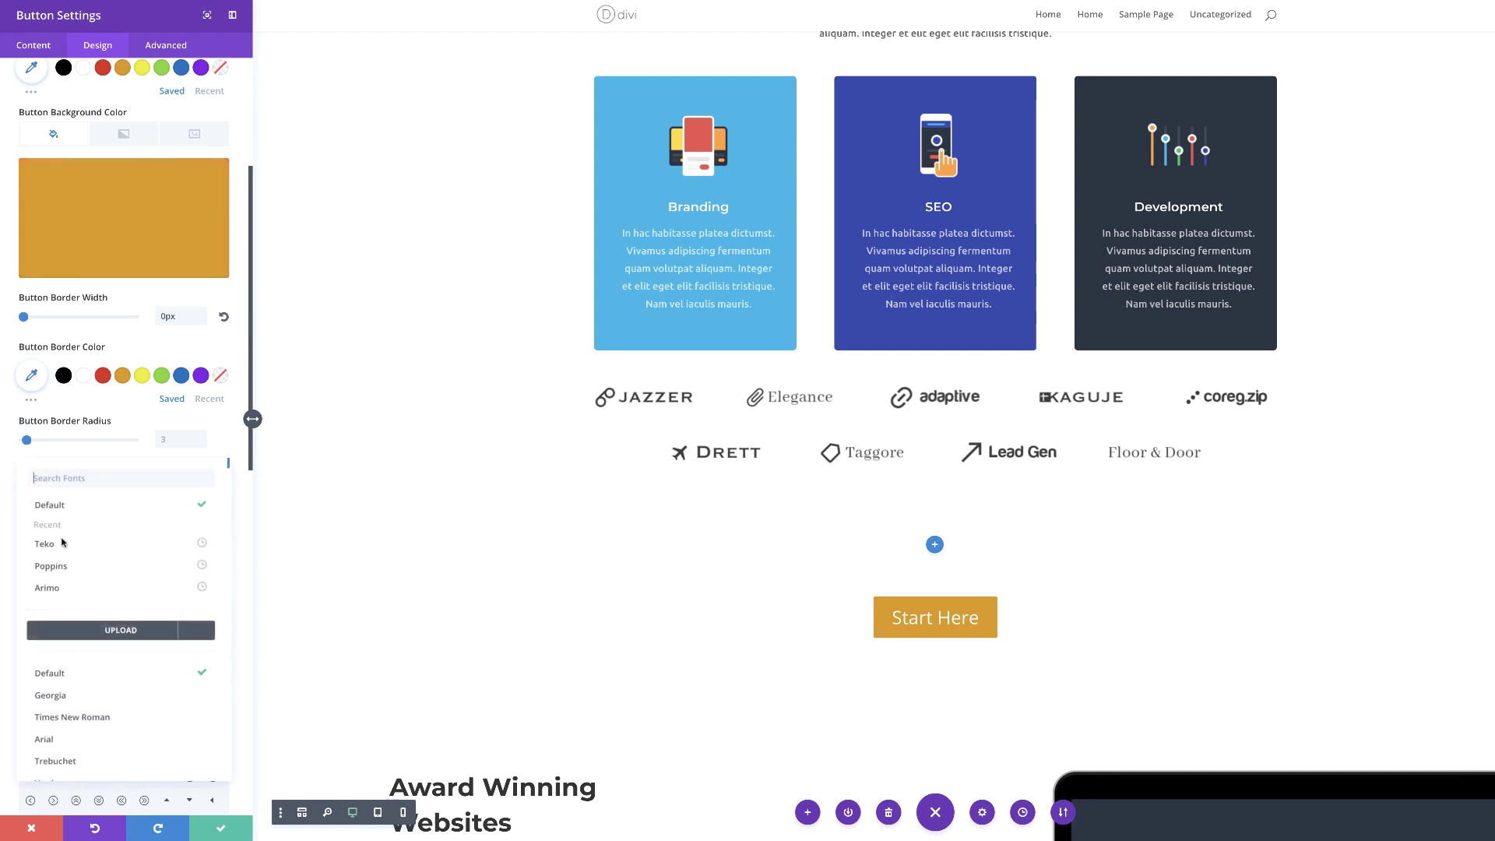
left_click(61, 567)
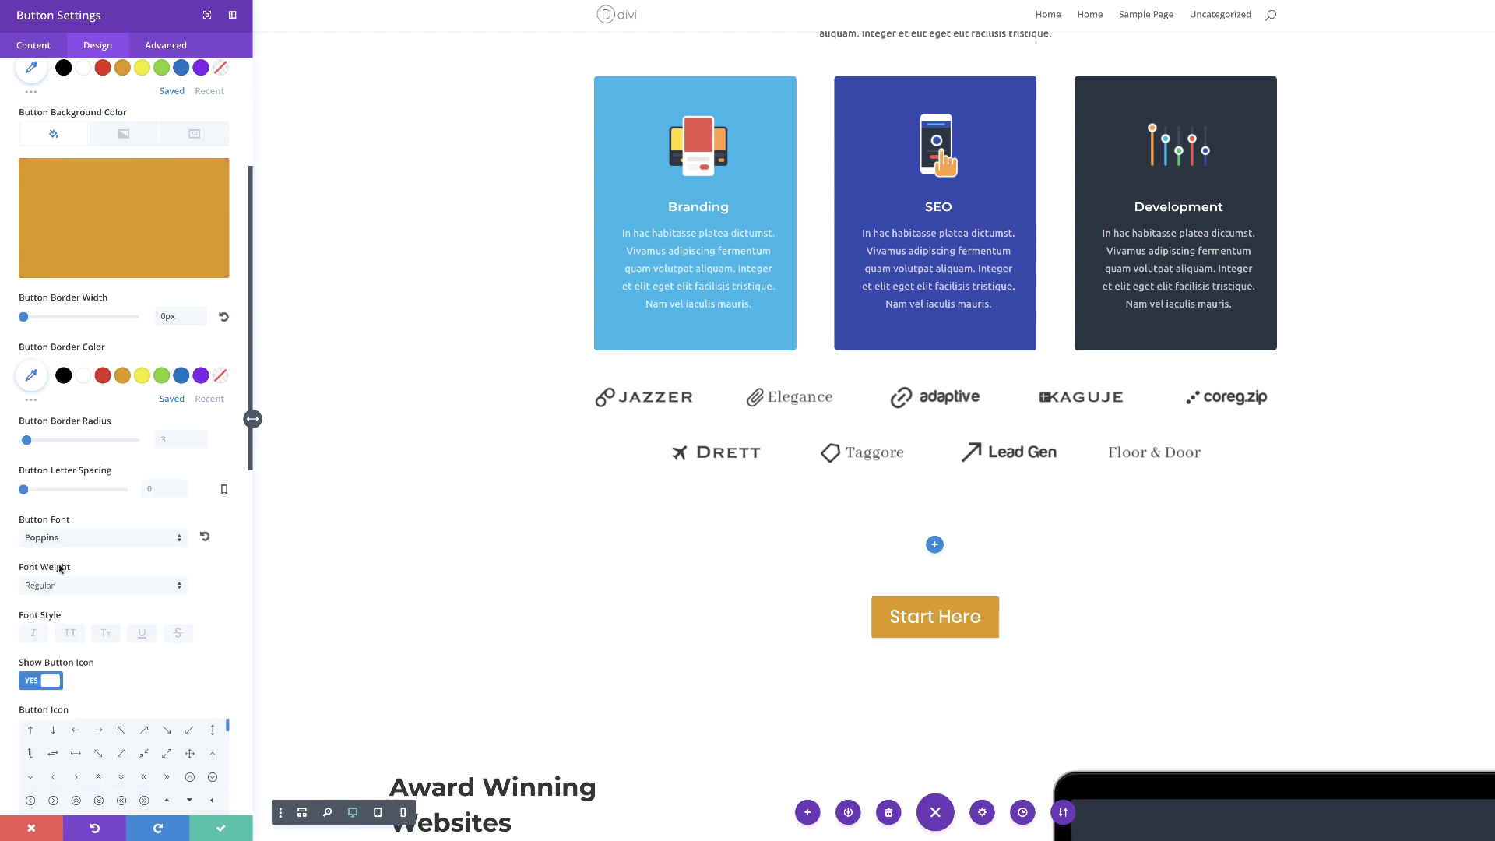
left_click(70, 632)
Turn off the button icon in the custom button styles.
scroll(80, 598, "down", 2)
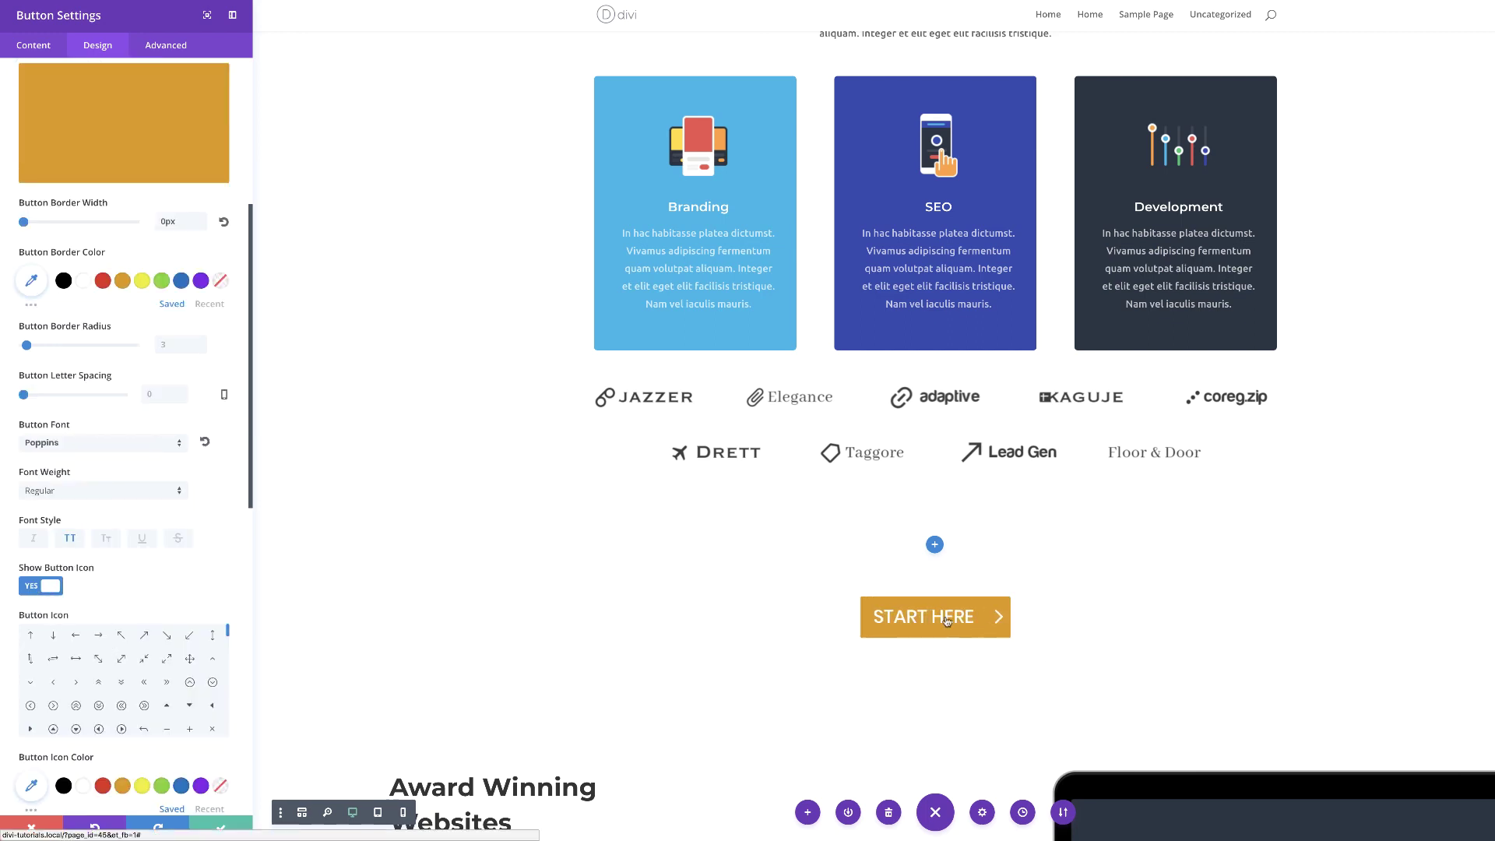
scroll(124, 592, "down", 1)
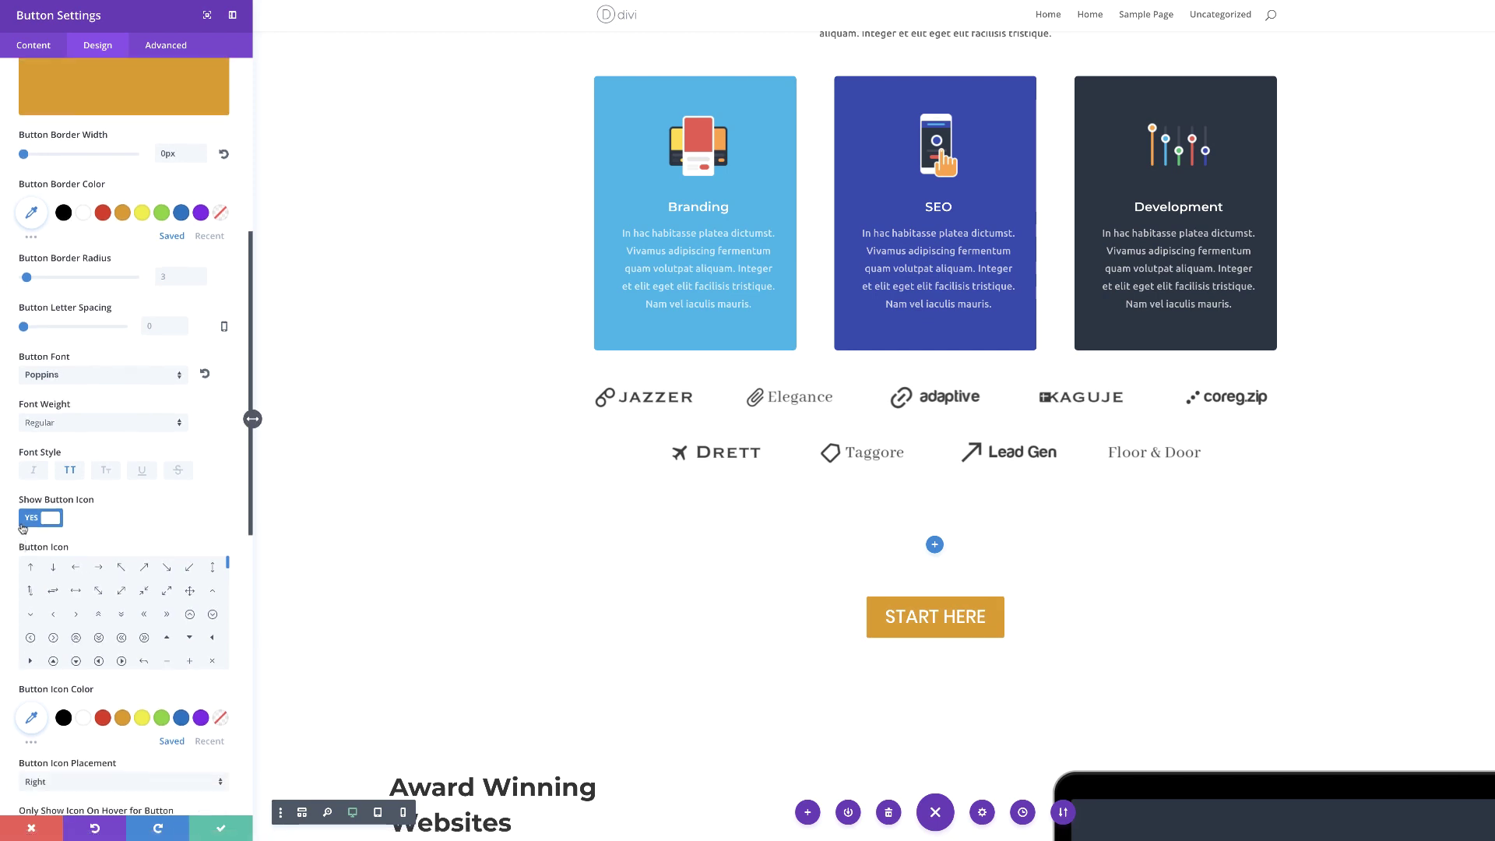
left_click(32, 519)
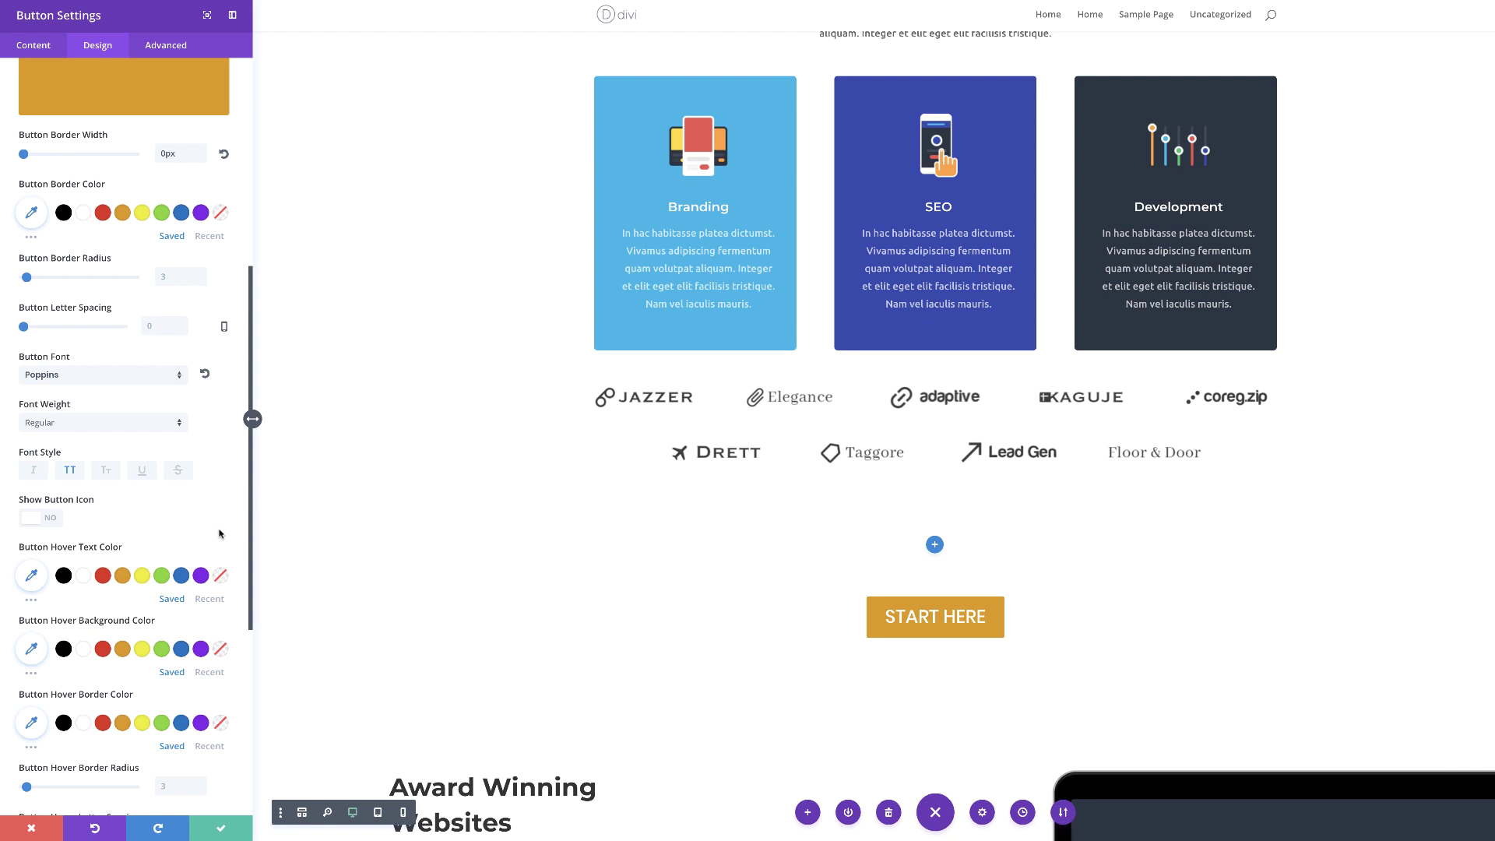
Apply the first box shadow preset, the outer shadow around all edges, and save the button settings.
scroll(211, 528, "down", 3)
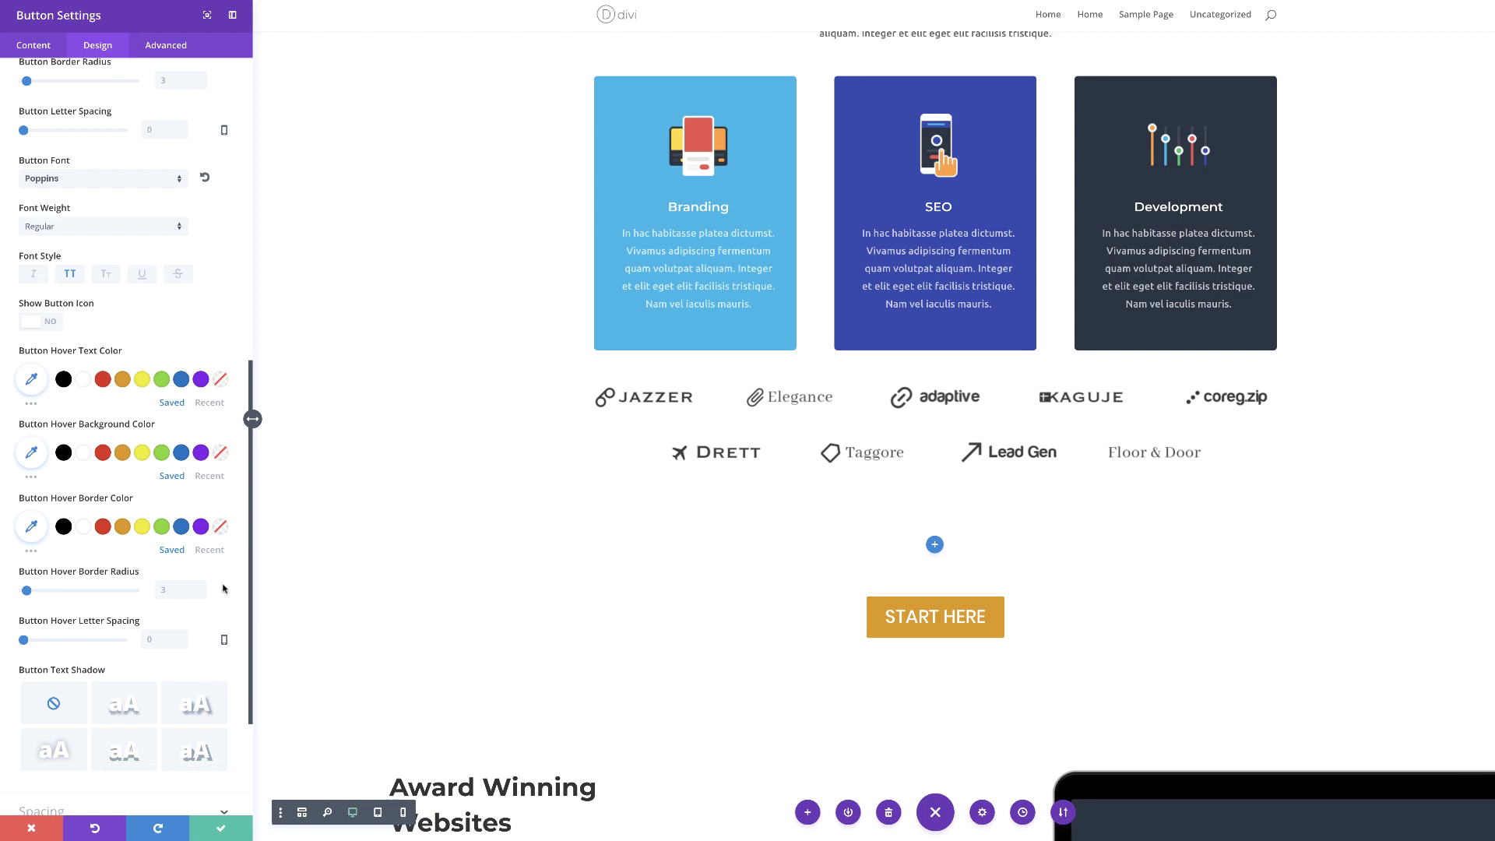
scroll(223, 589, "down", 3)
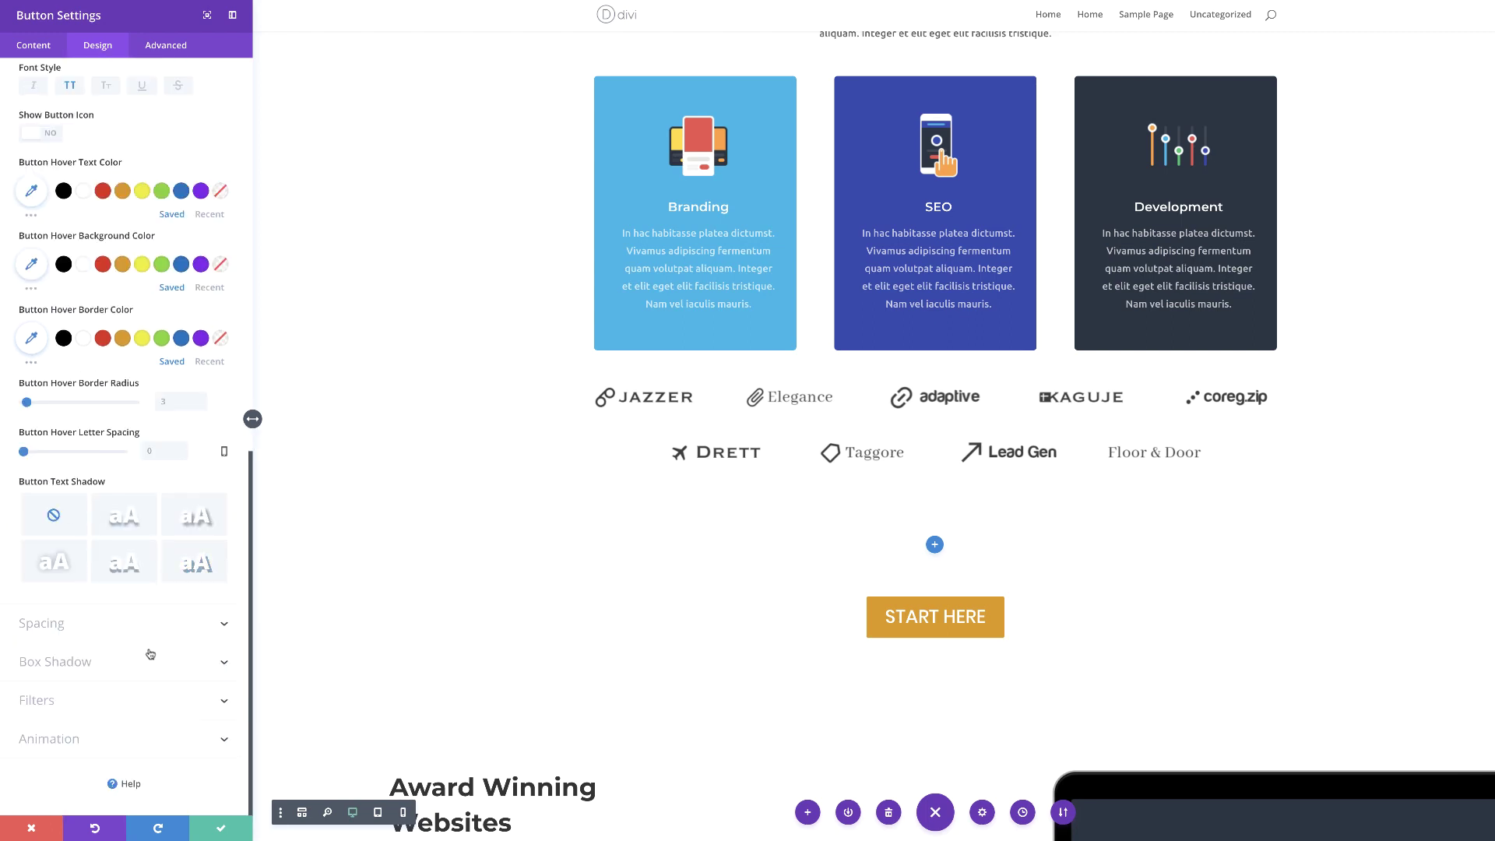
left_click(69, 664)
left_click(104, 329)
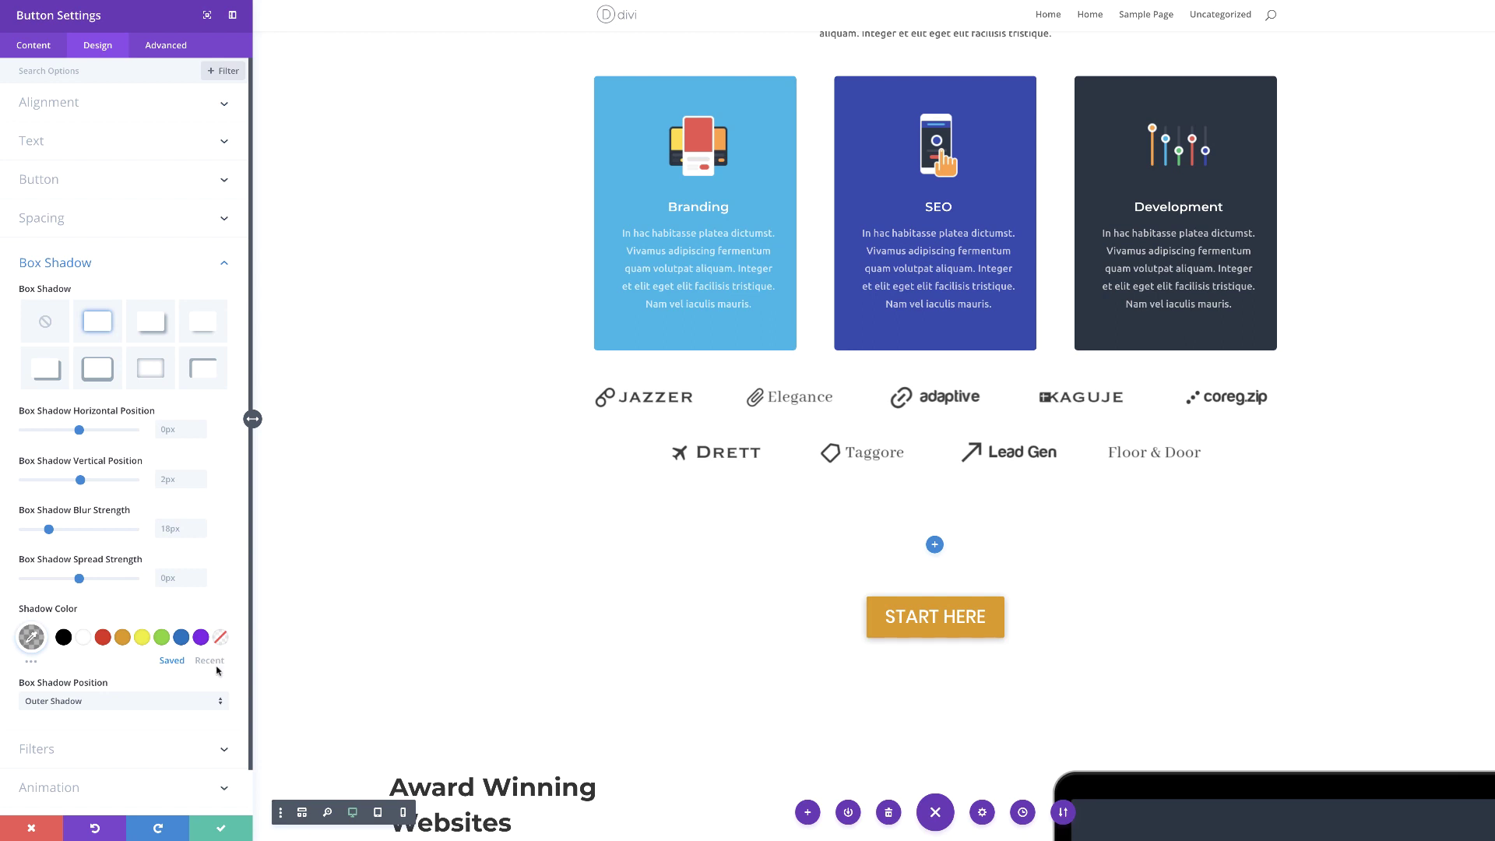
left_click(222, 830)
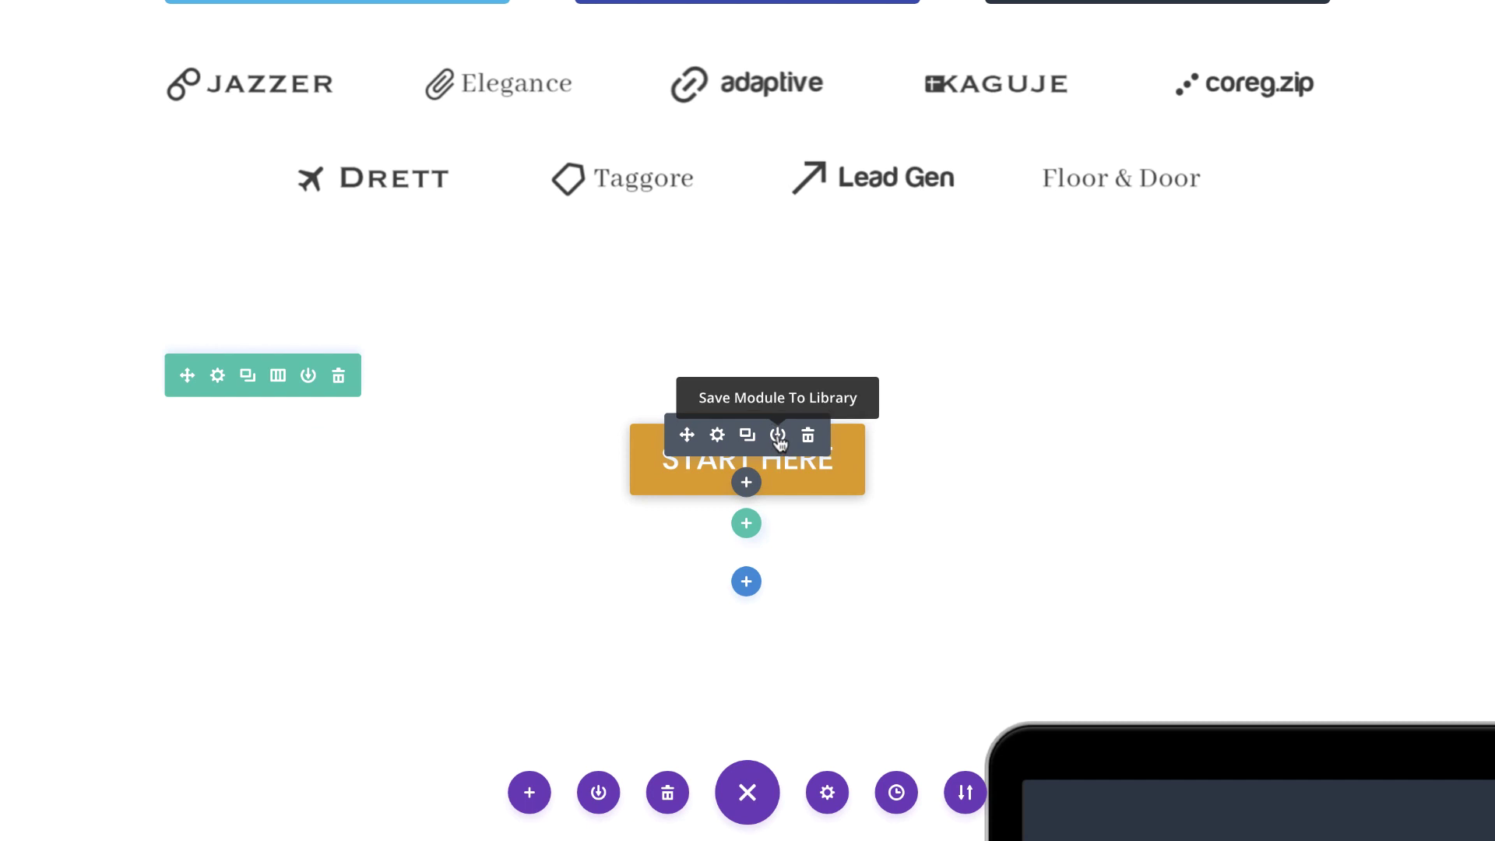
Save the button module to the library with the layout name "Main Button" in a new category "BUTTONS".
left_click(778, 437)
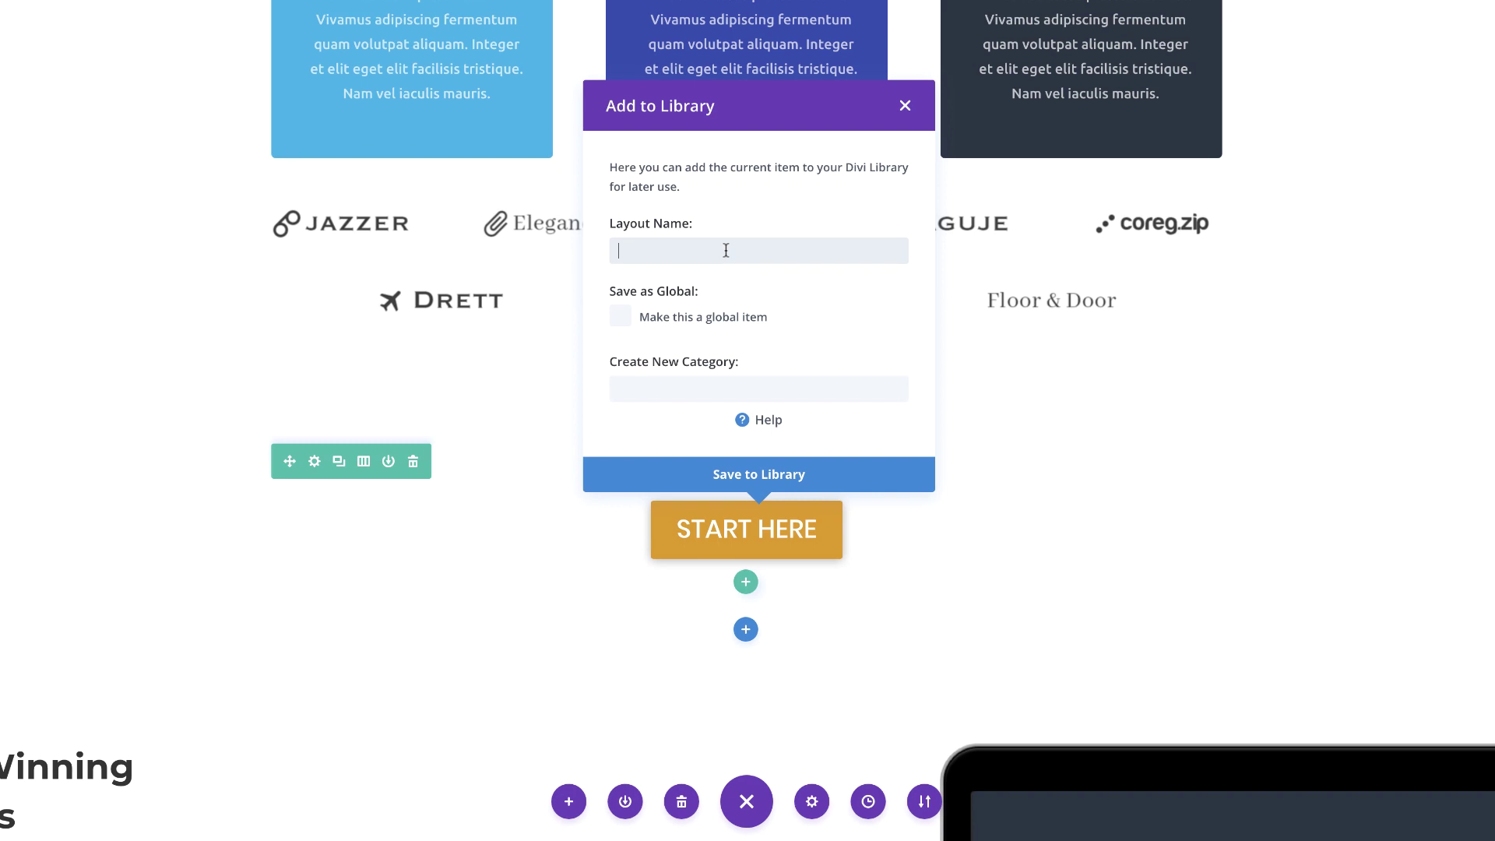
type("Main Button")
left_click(656, 392)
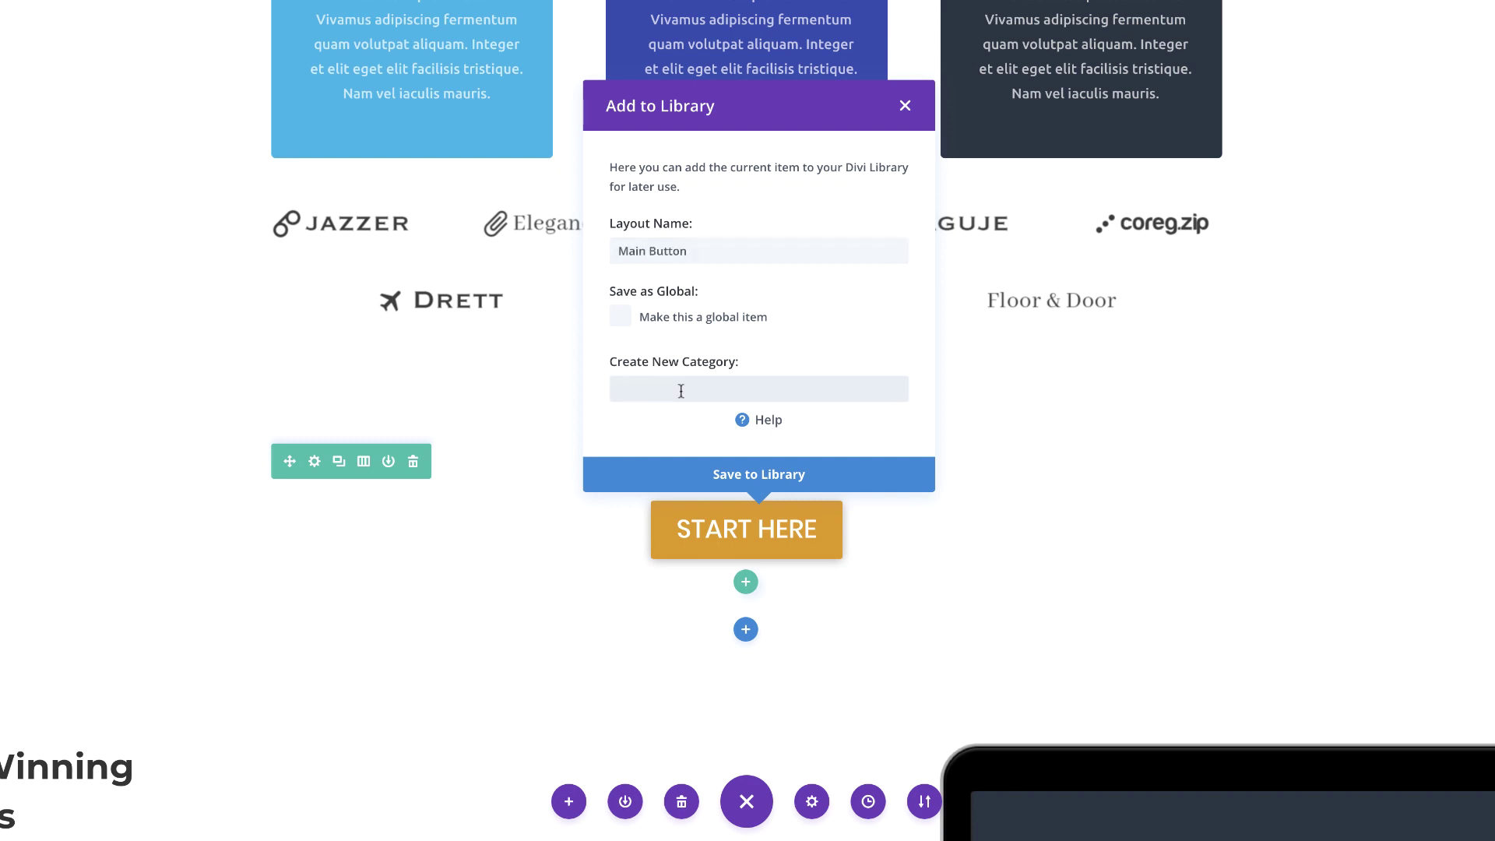
type("BUTTONS")
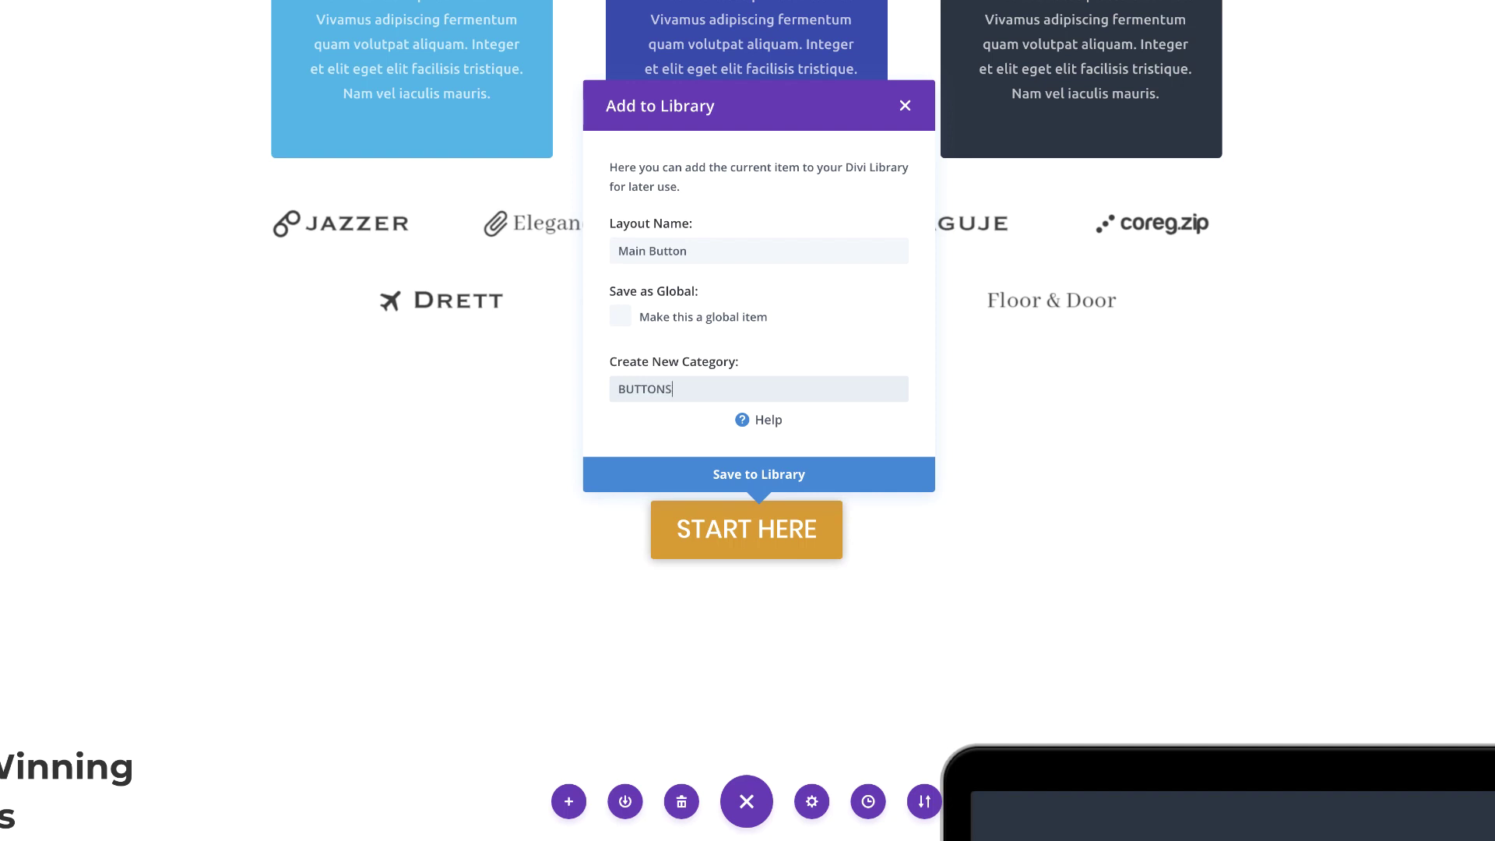
left_click(784, 475)
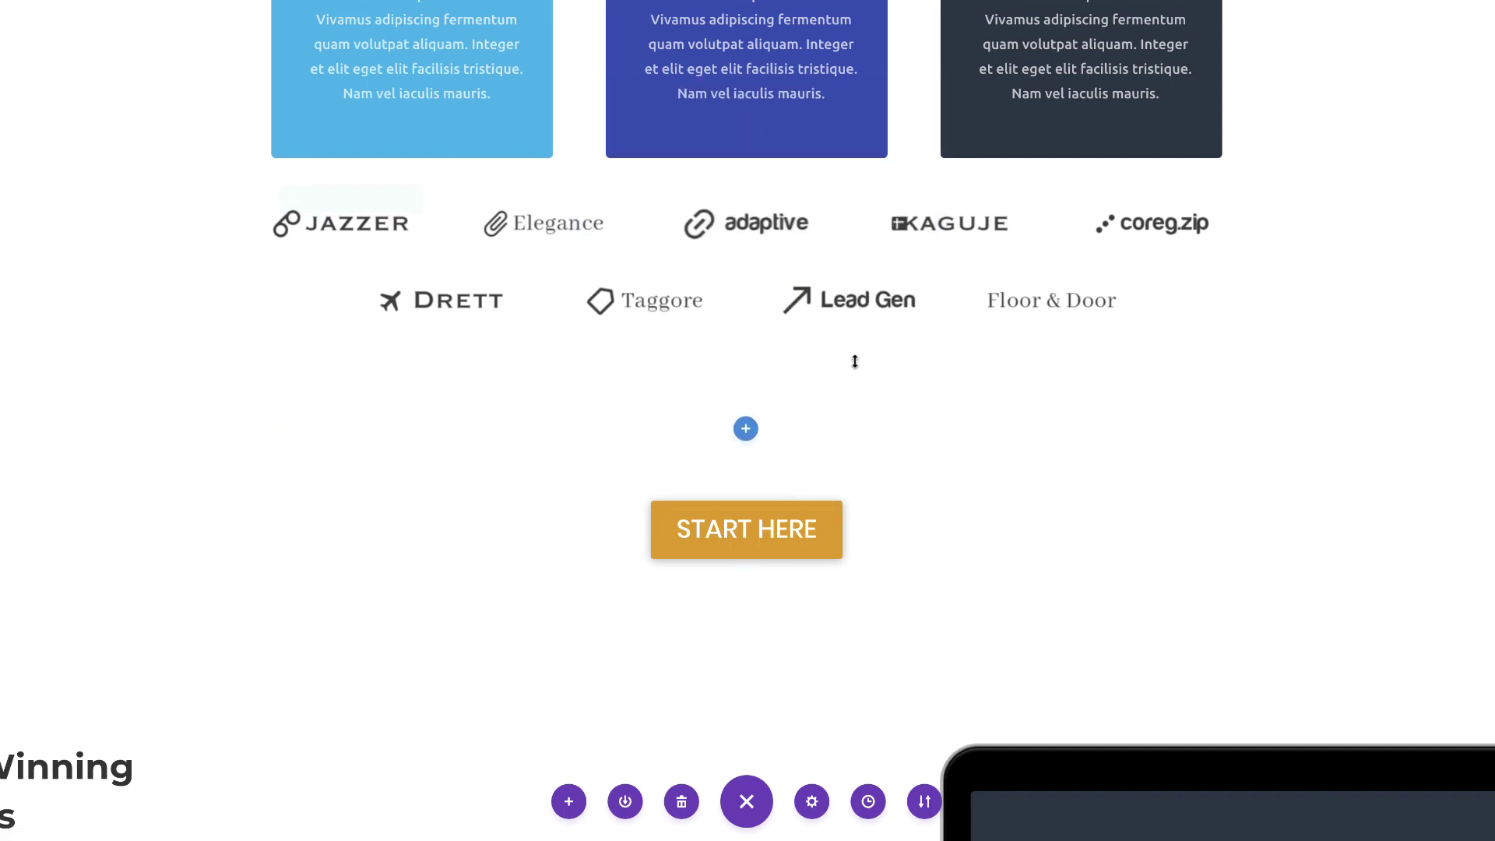
Insert the saved "Main Button" module from the library below the "Let's Work Together" text.
scroll(865, 374, "down", 5)
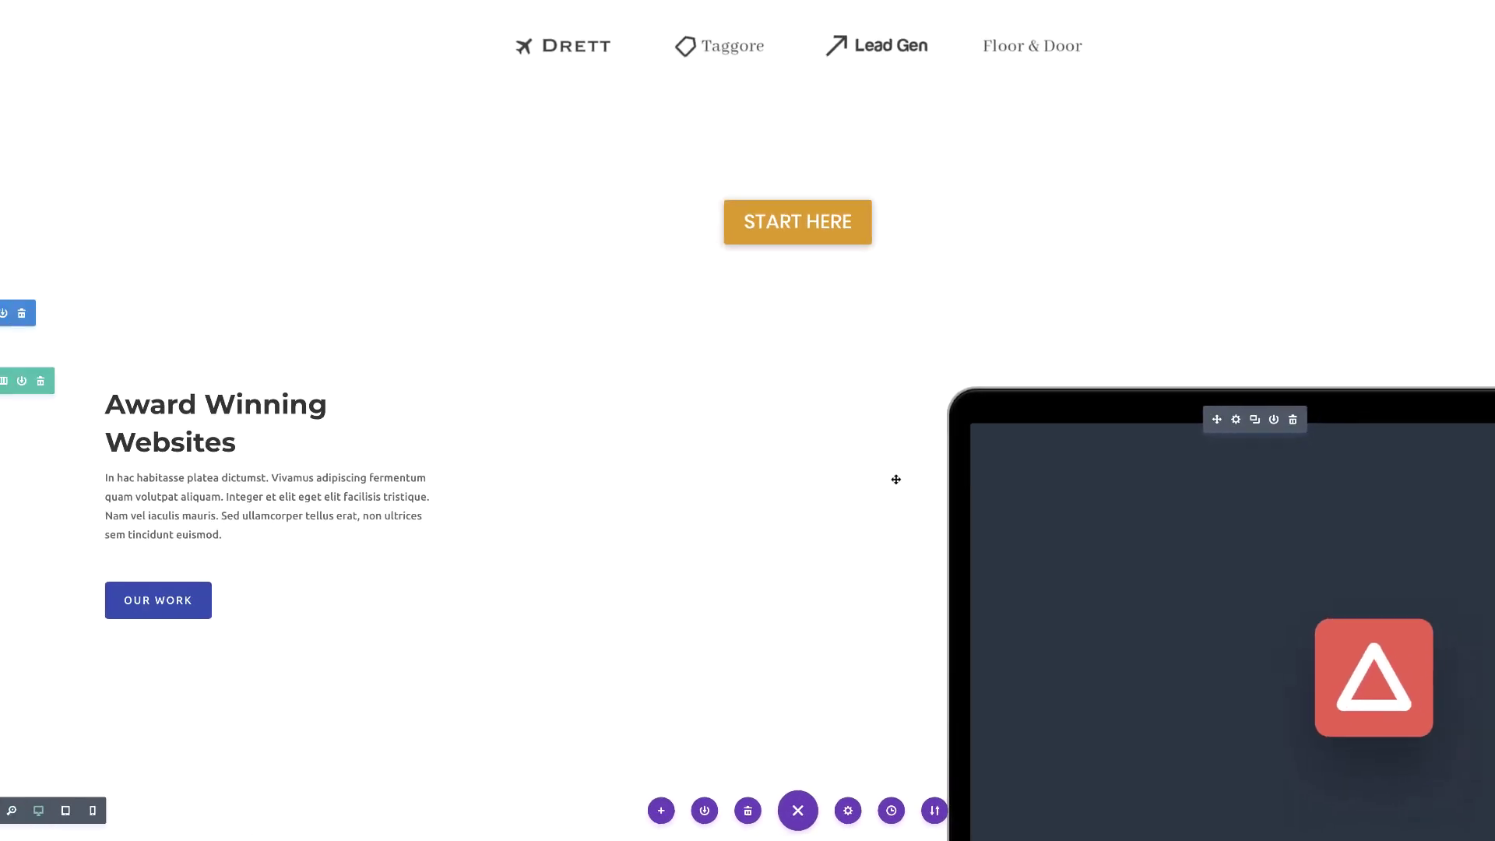
scroll(896, 479, "down", 15)
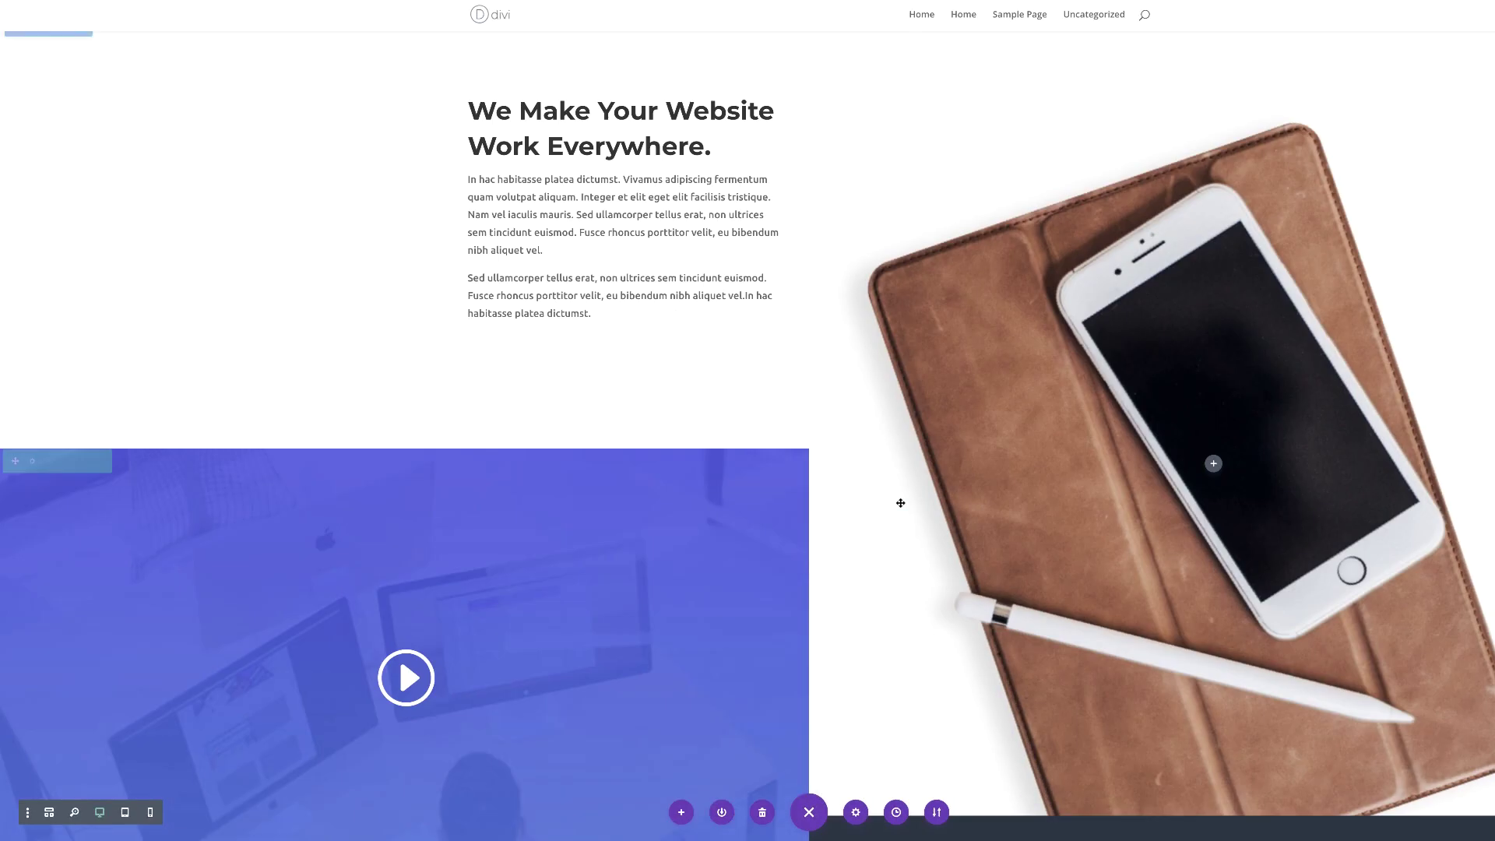
scroll(900, 503, "down", 9)
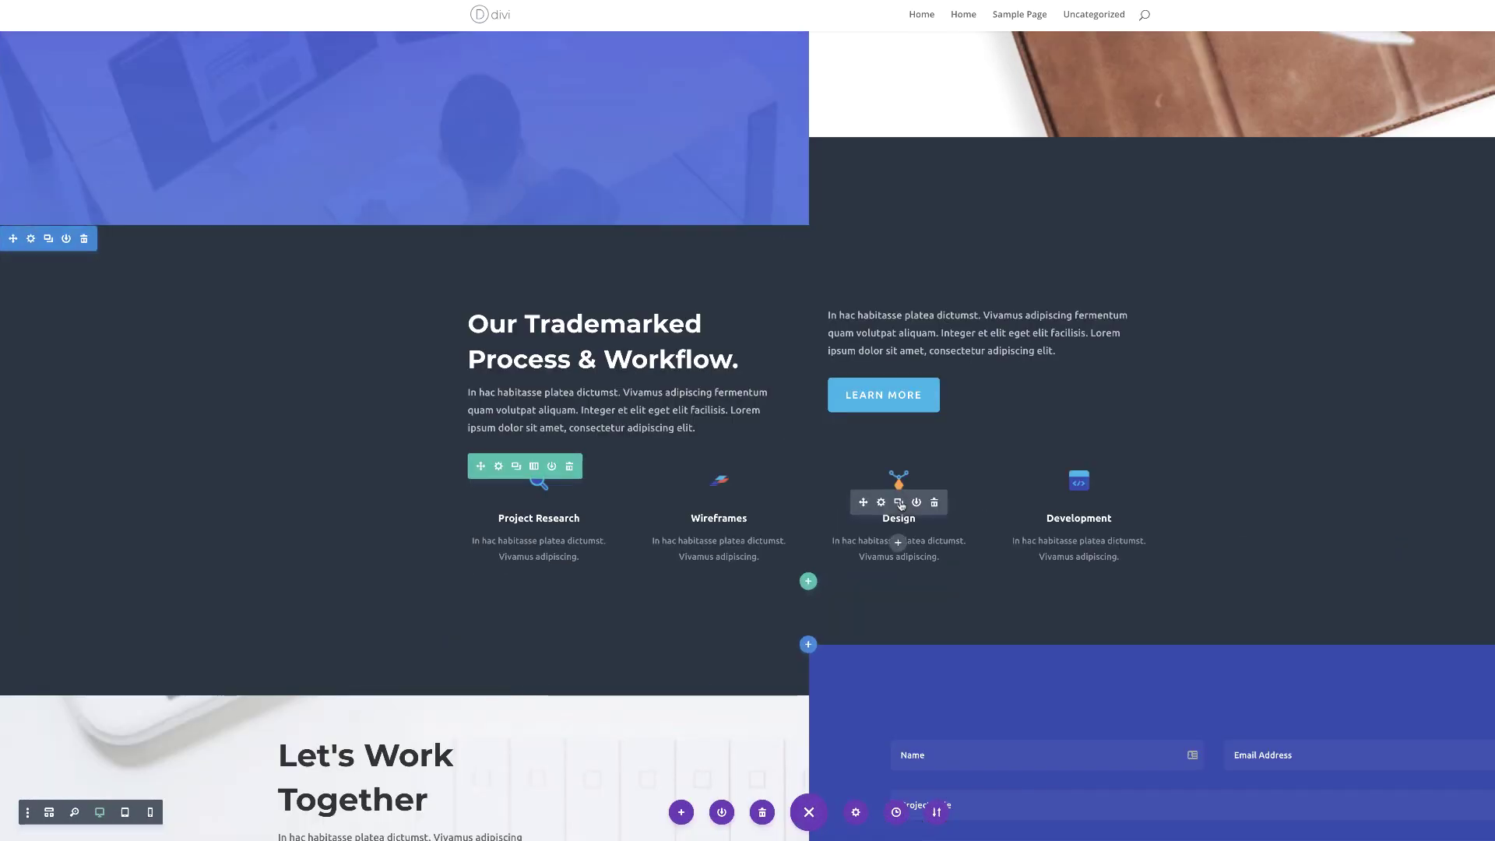
scroll(901, 504, "down", 4)
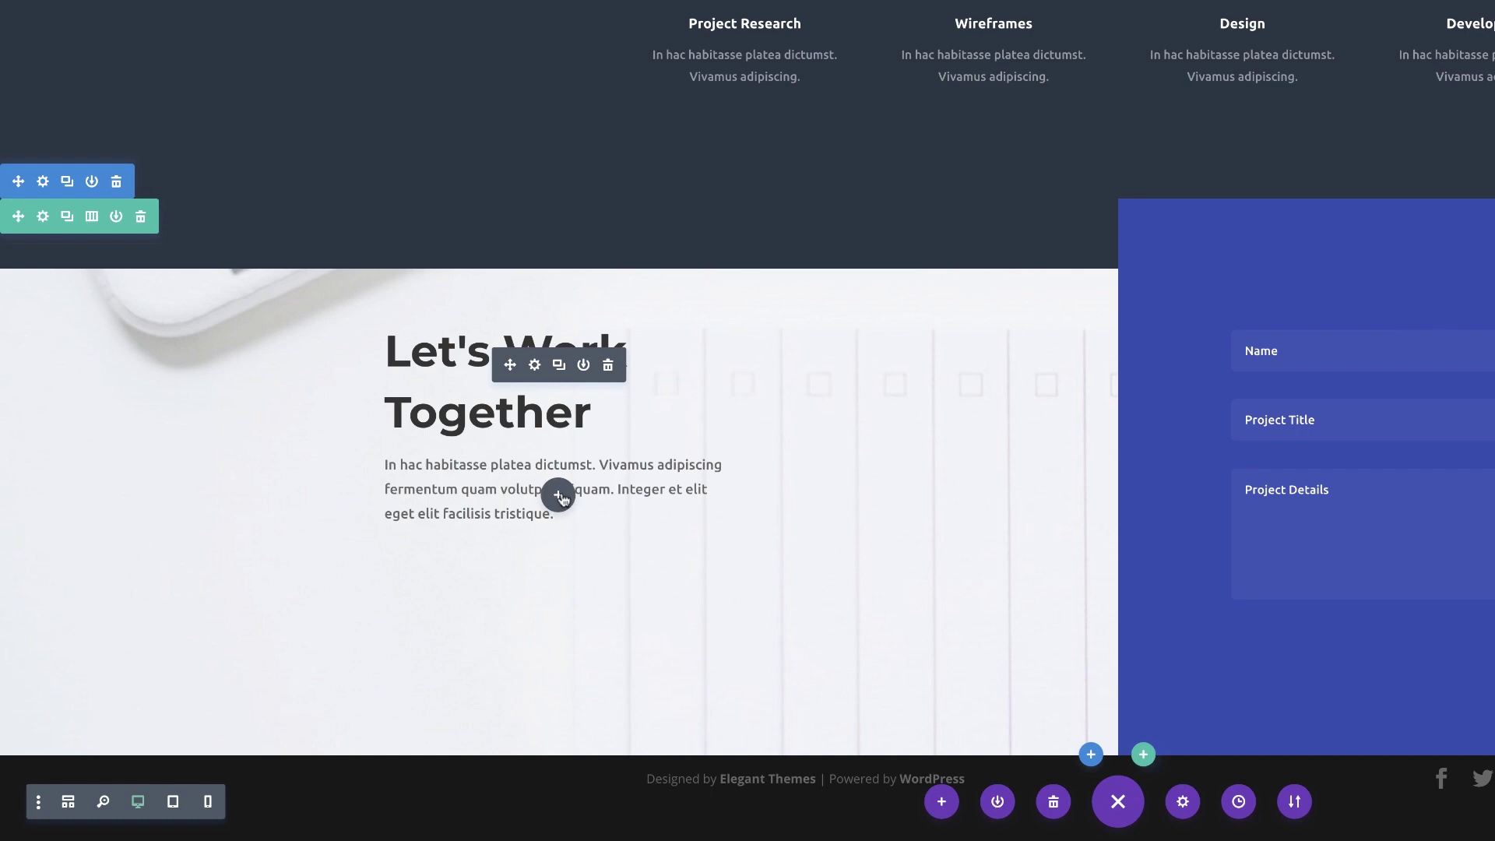
left_click(558, 495)
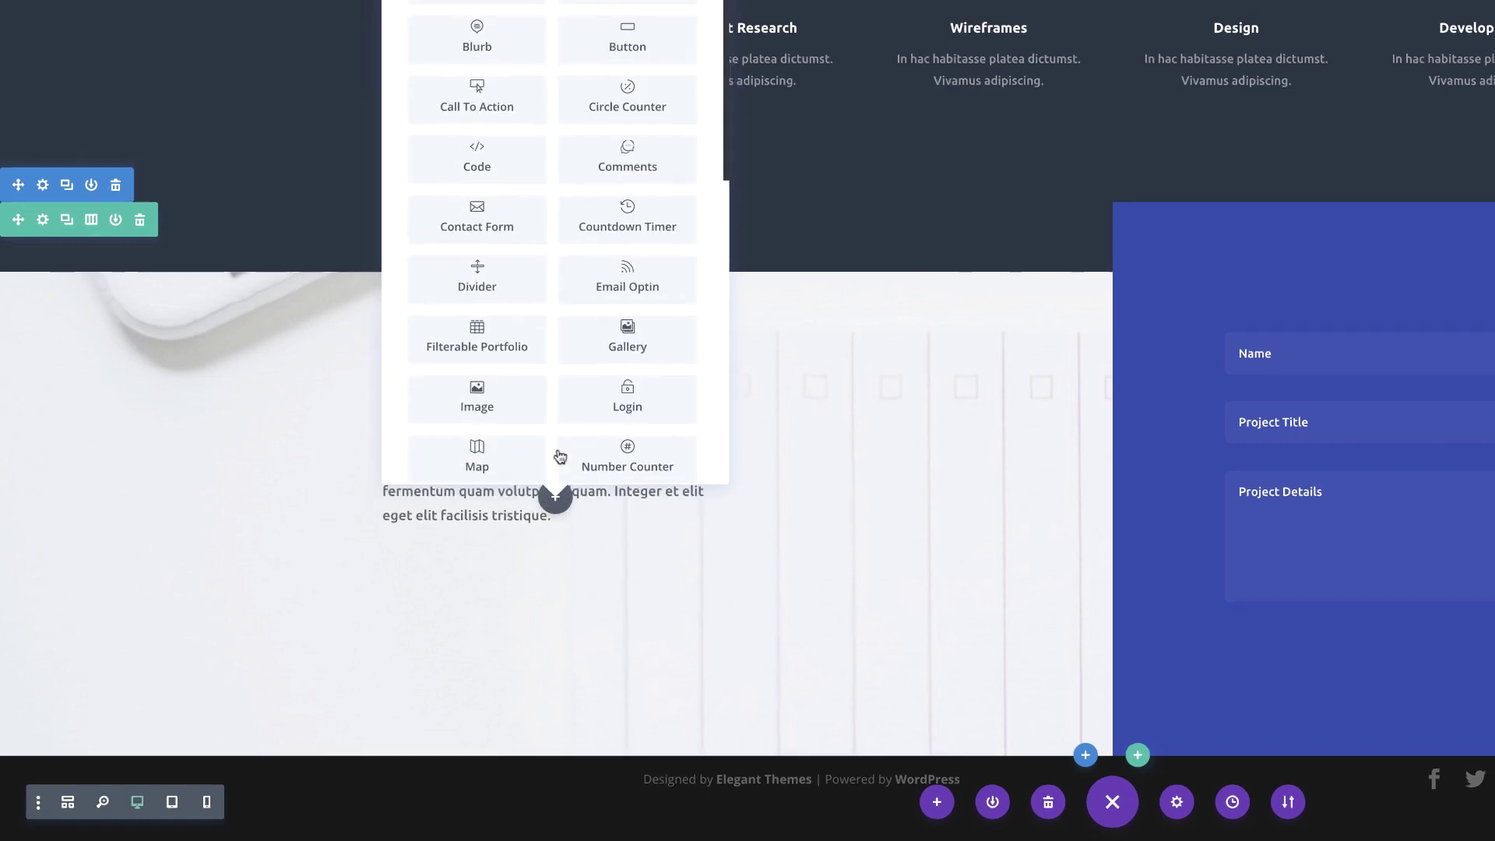
left_click(433, 106)
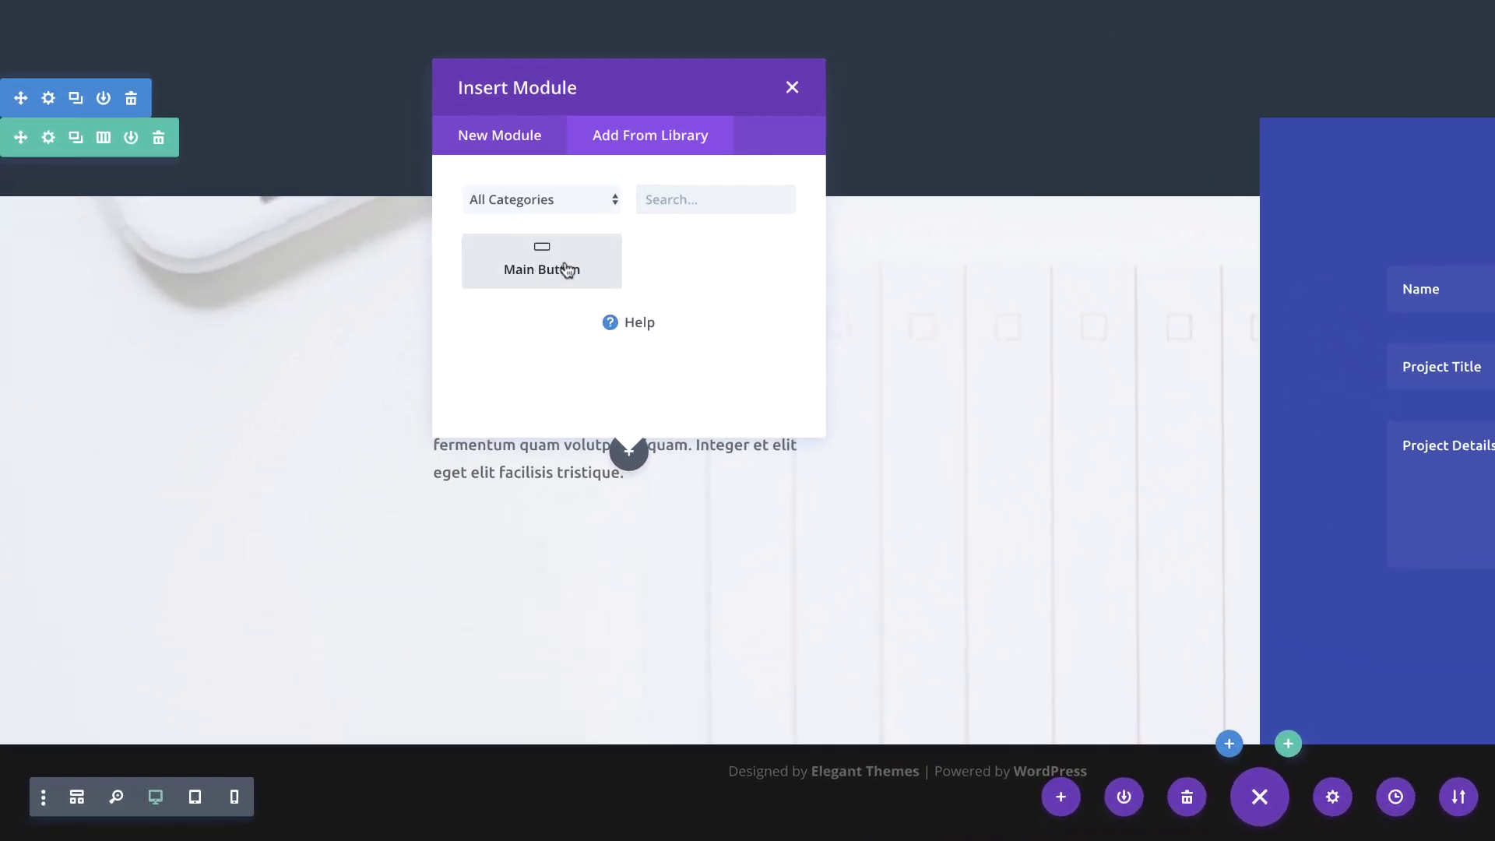
left_click(567, 269)
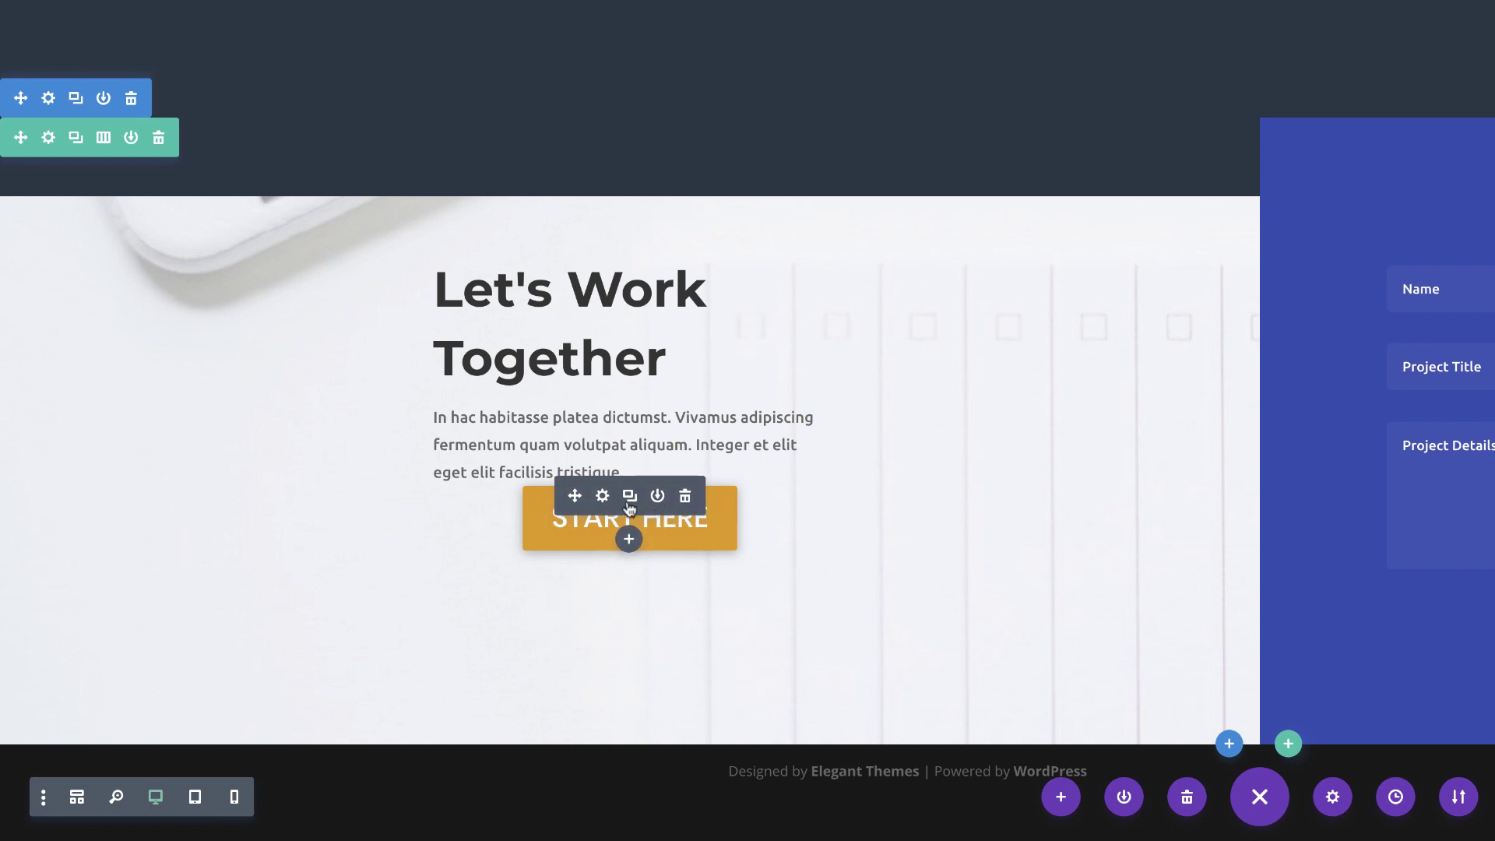
Set the text of the inserted button below "Let's Work Together" to "contact me" and save its settings.
left_click(603, 495)
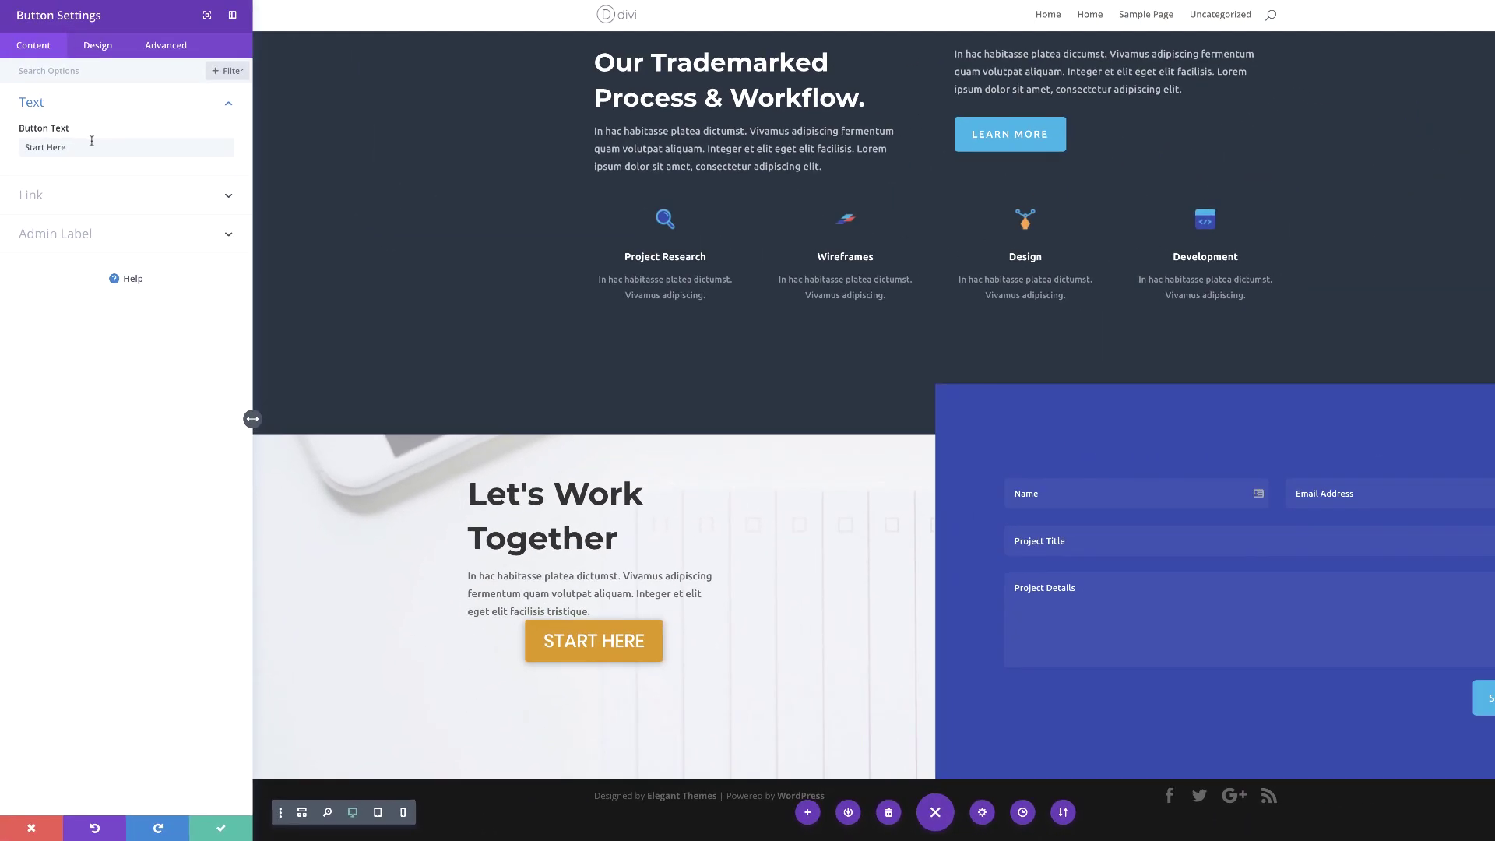
triple_click(77, 146)
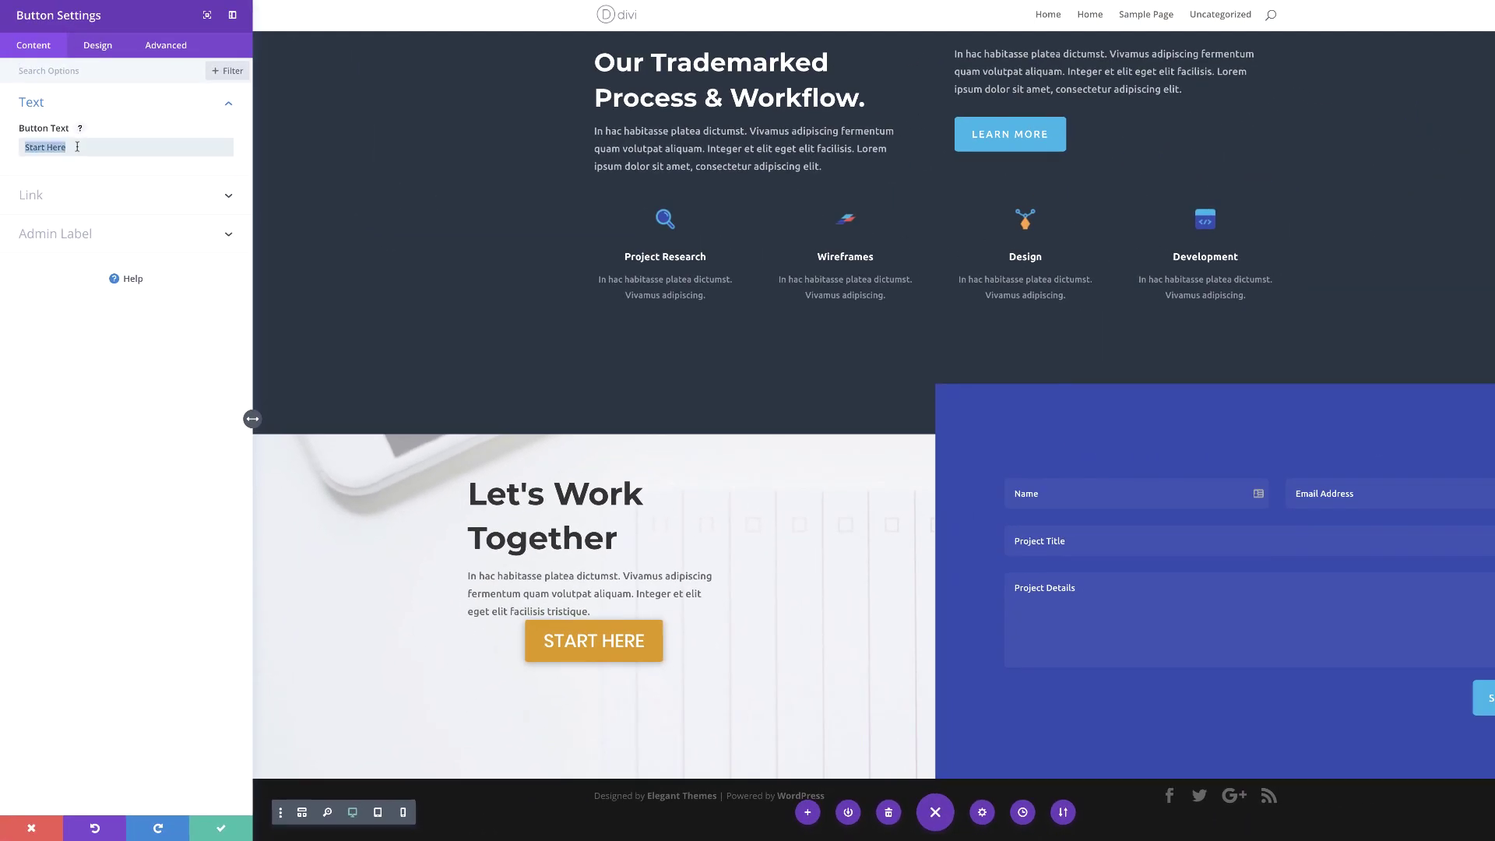
type("Contact Me")
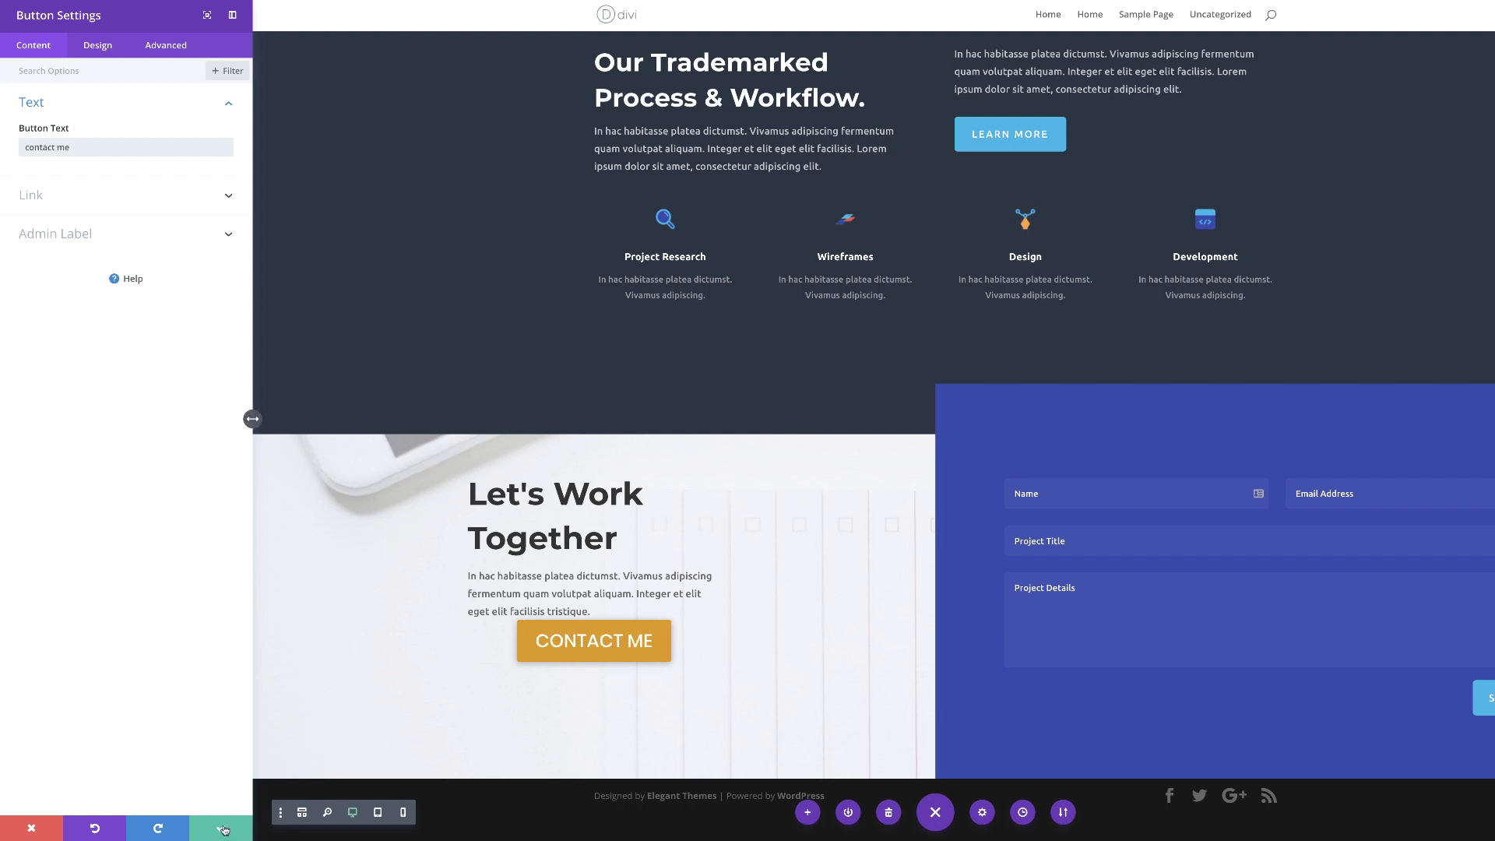
left_click(220, 828)
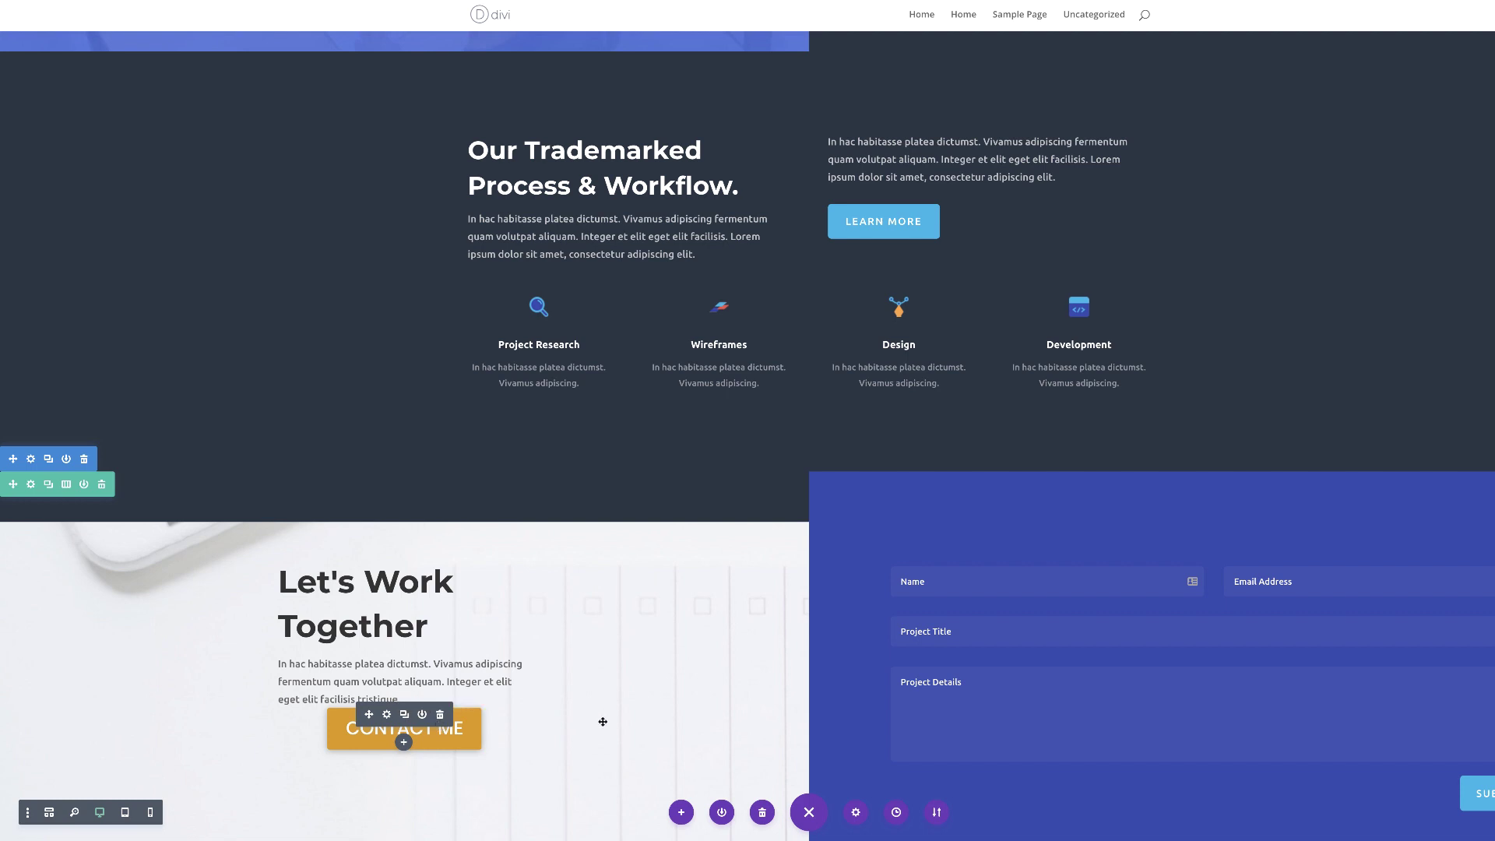
Delete the section containing the "Start Here" button between the partner logos and the "Award Winning Websites" section.
scroll(634, 726, "up", 15)
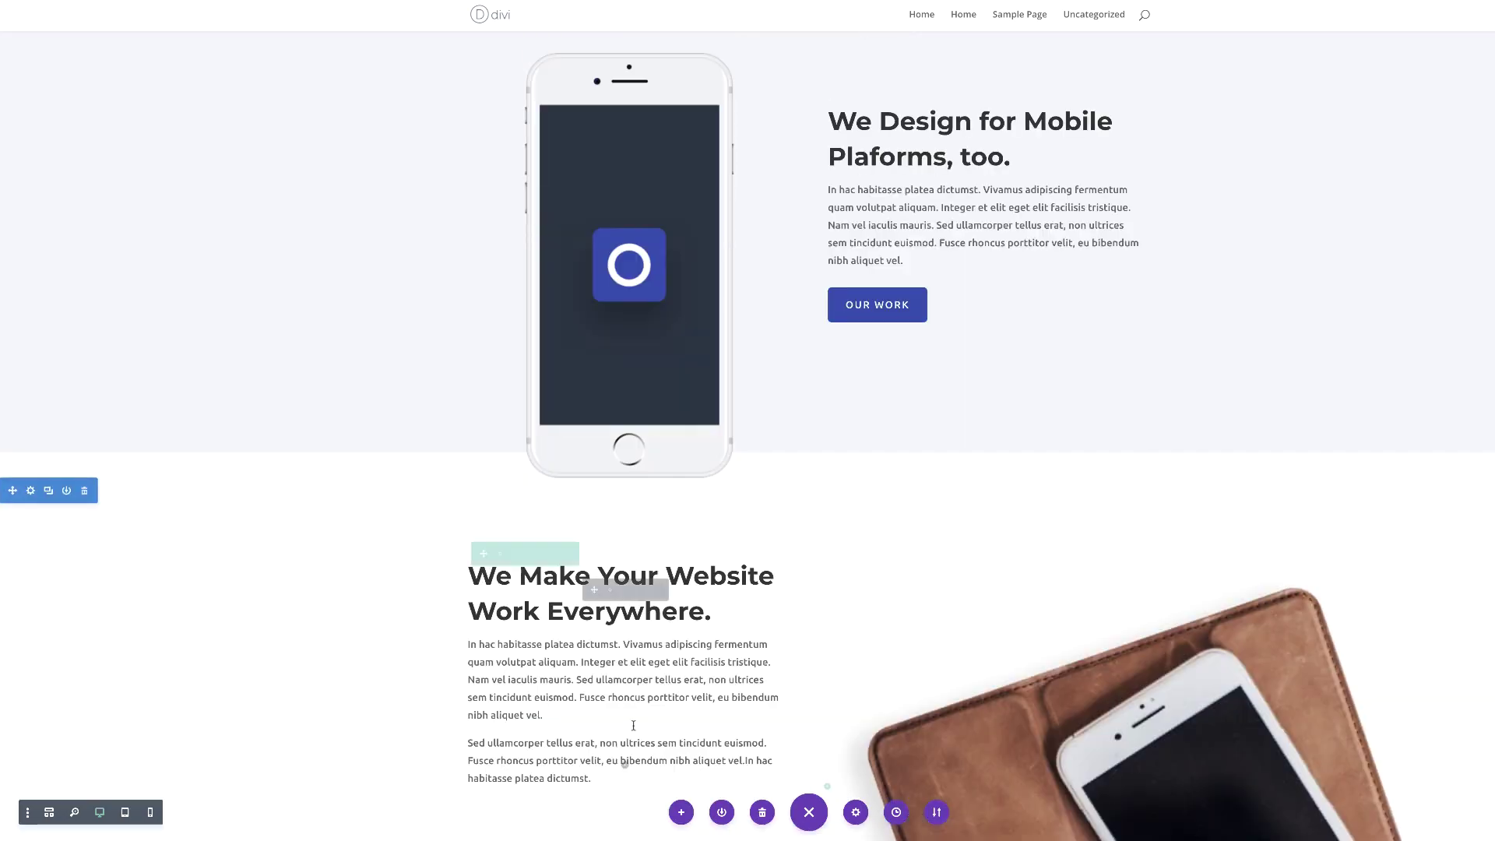
scroll(634, 725, "down", 7)
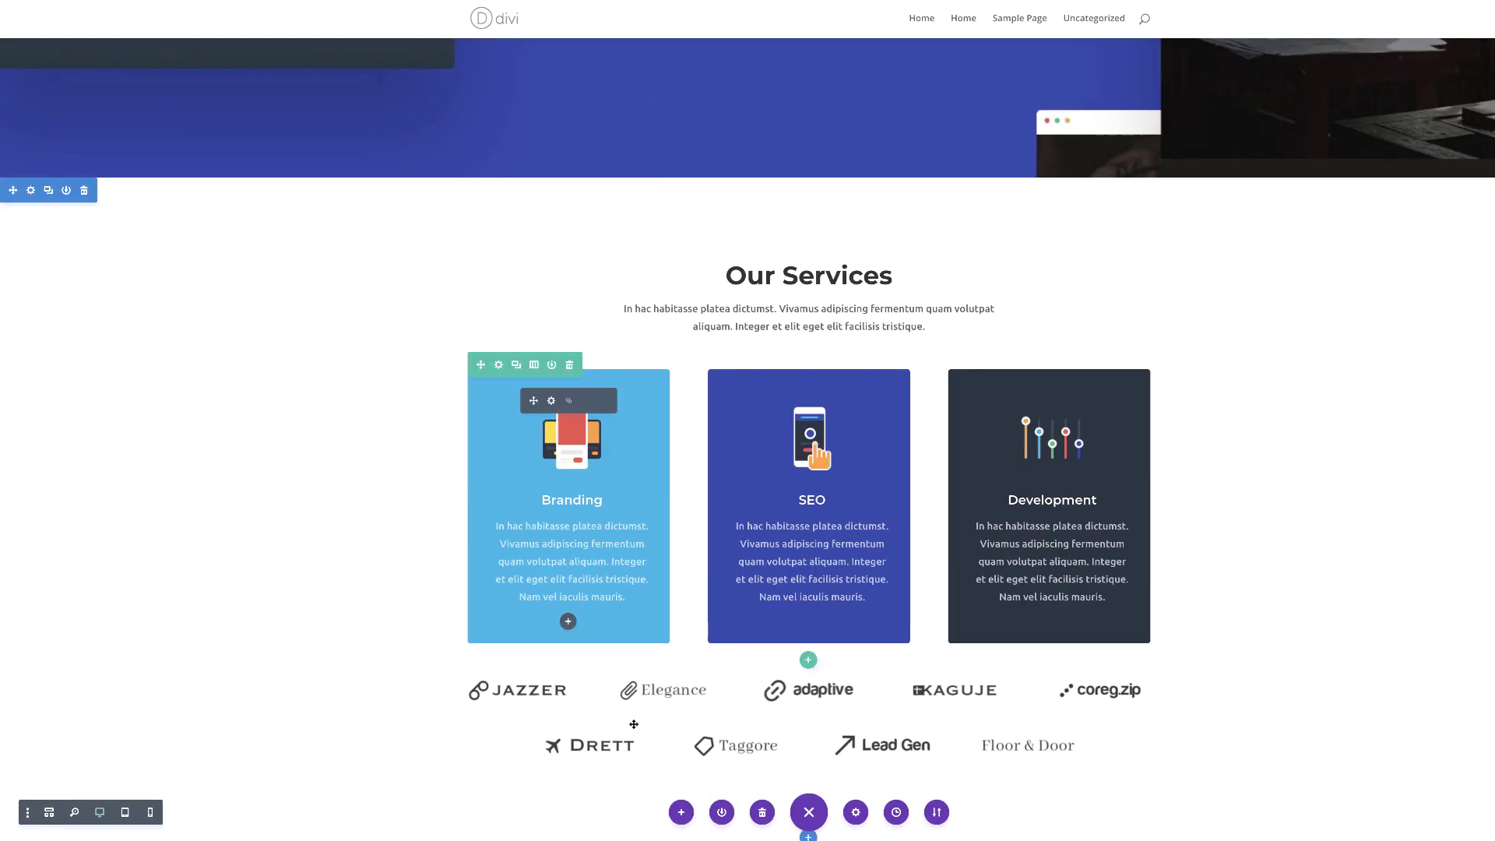
scroll(634, 724, "down", 1)
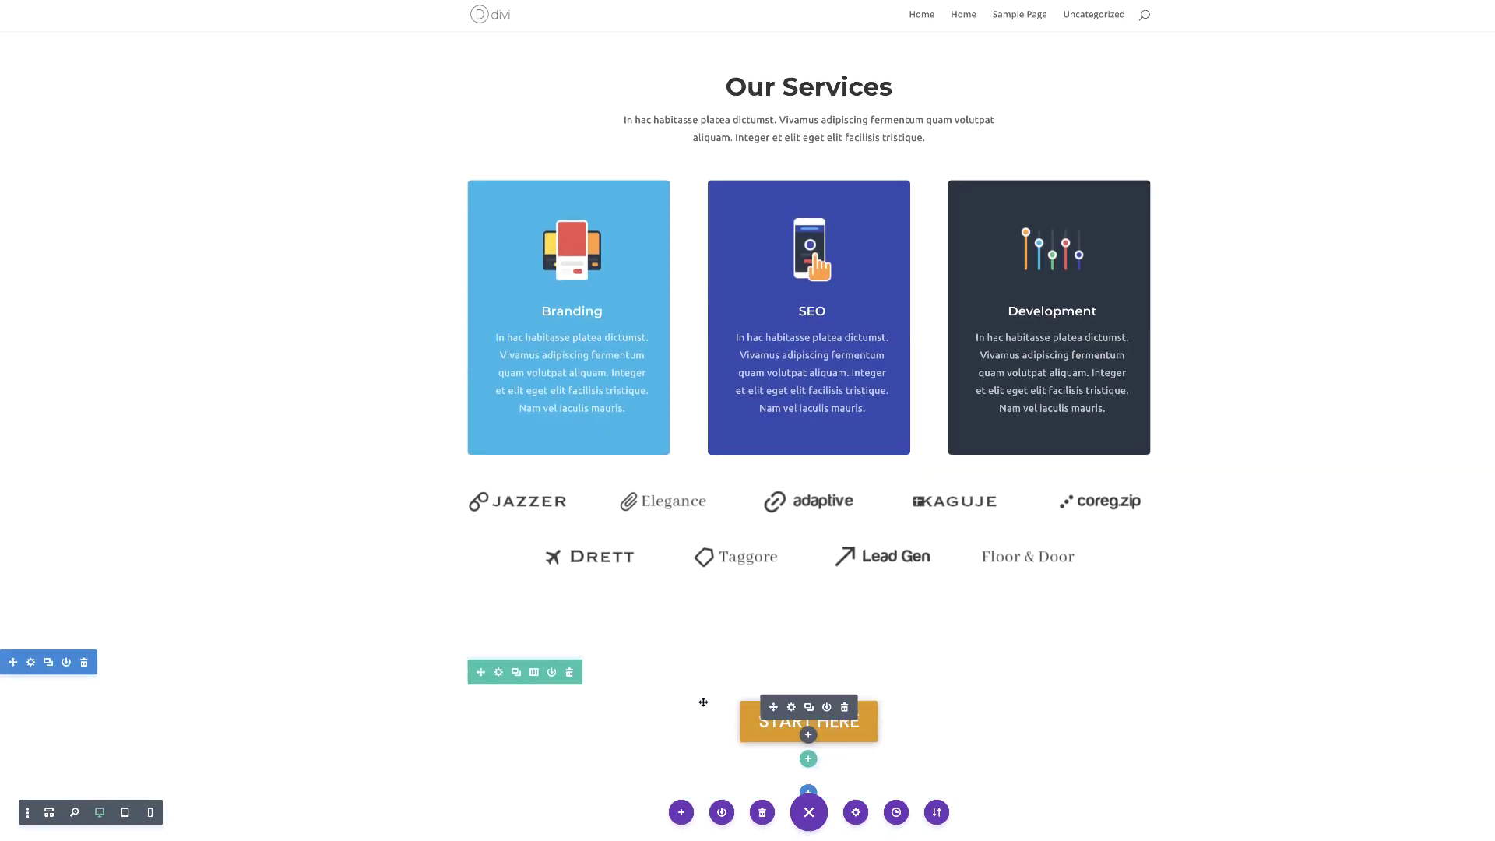
left_click(84, 662)
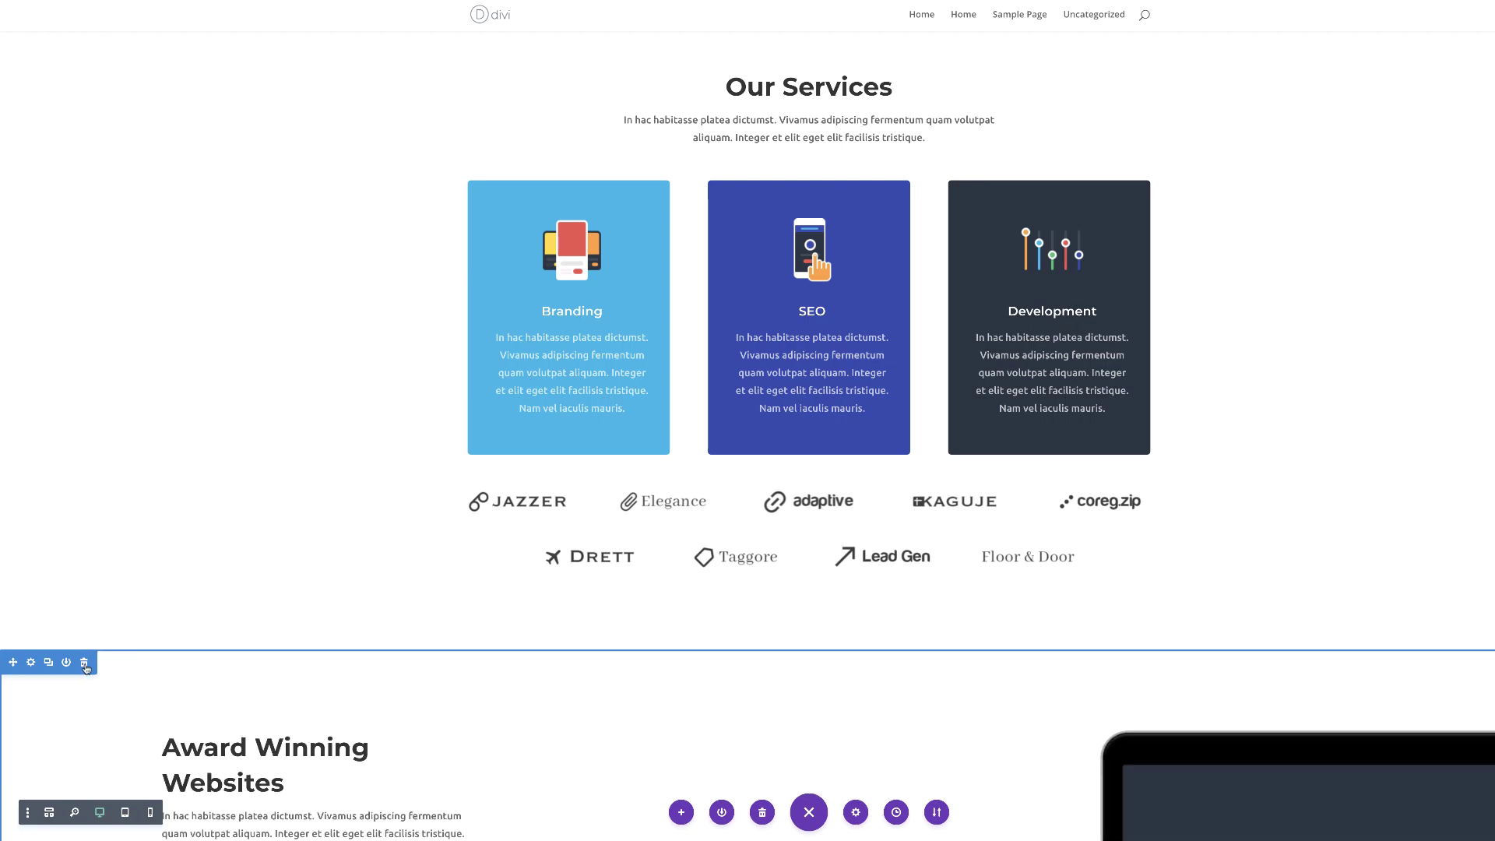
View the options for saving the entire page to the Divi Library, and close them without saving.
scroll(841, 757, "down", 1)
scroll(840, 757, "down", 4)
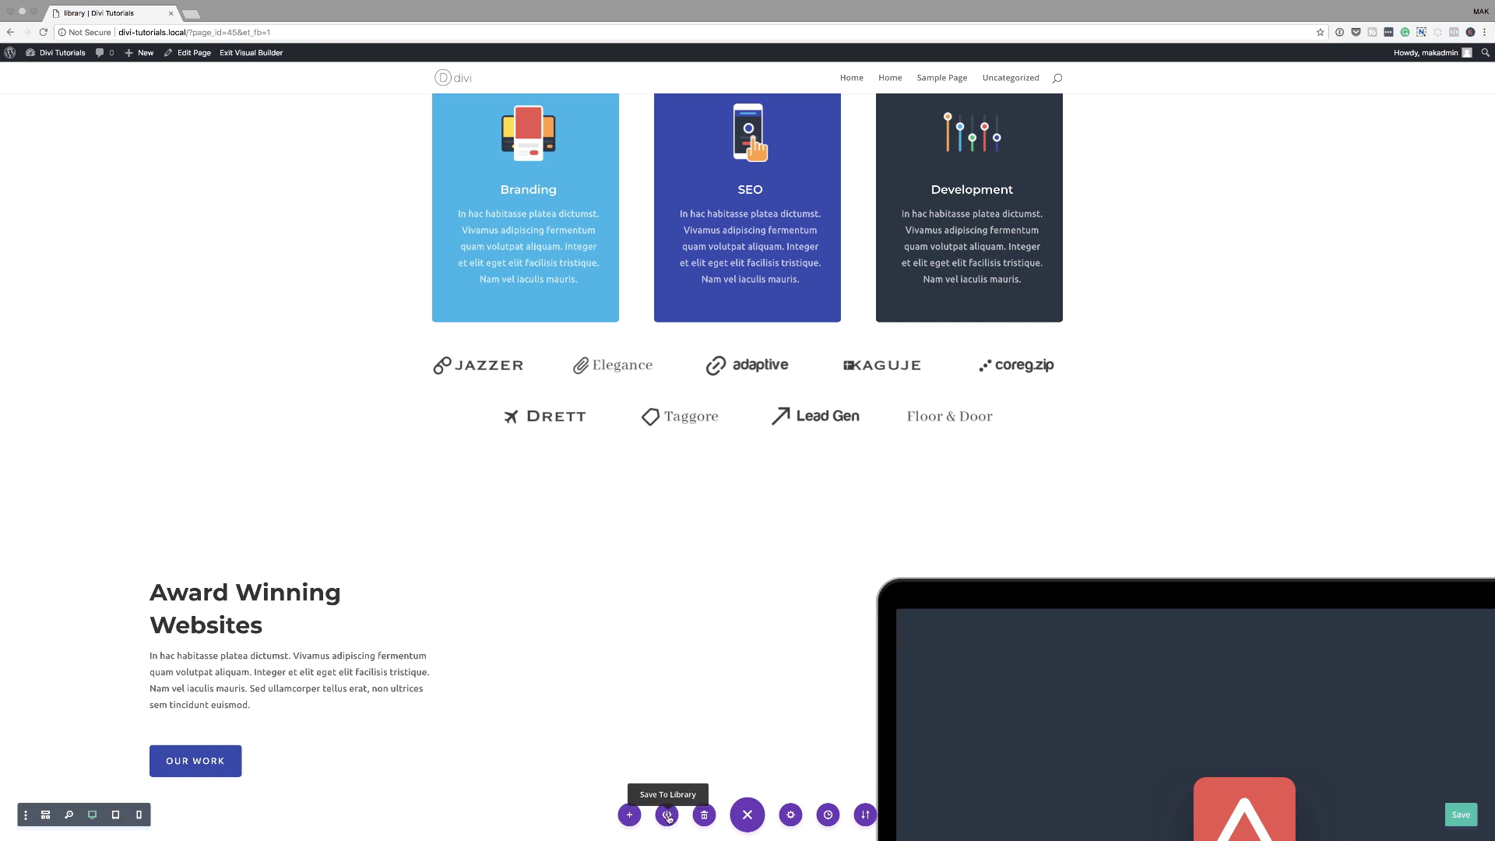
scroll(544, 609, "up", 10)
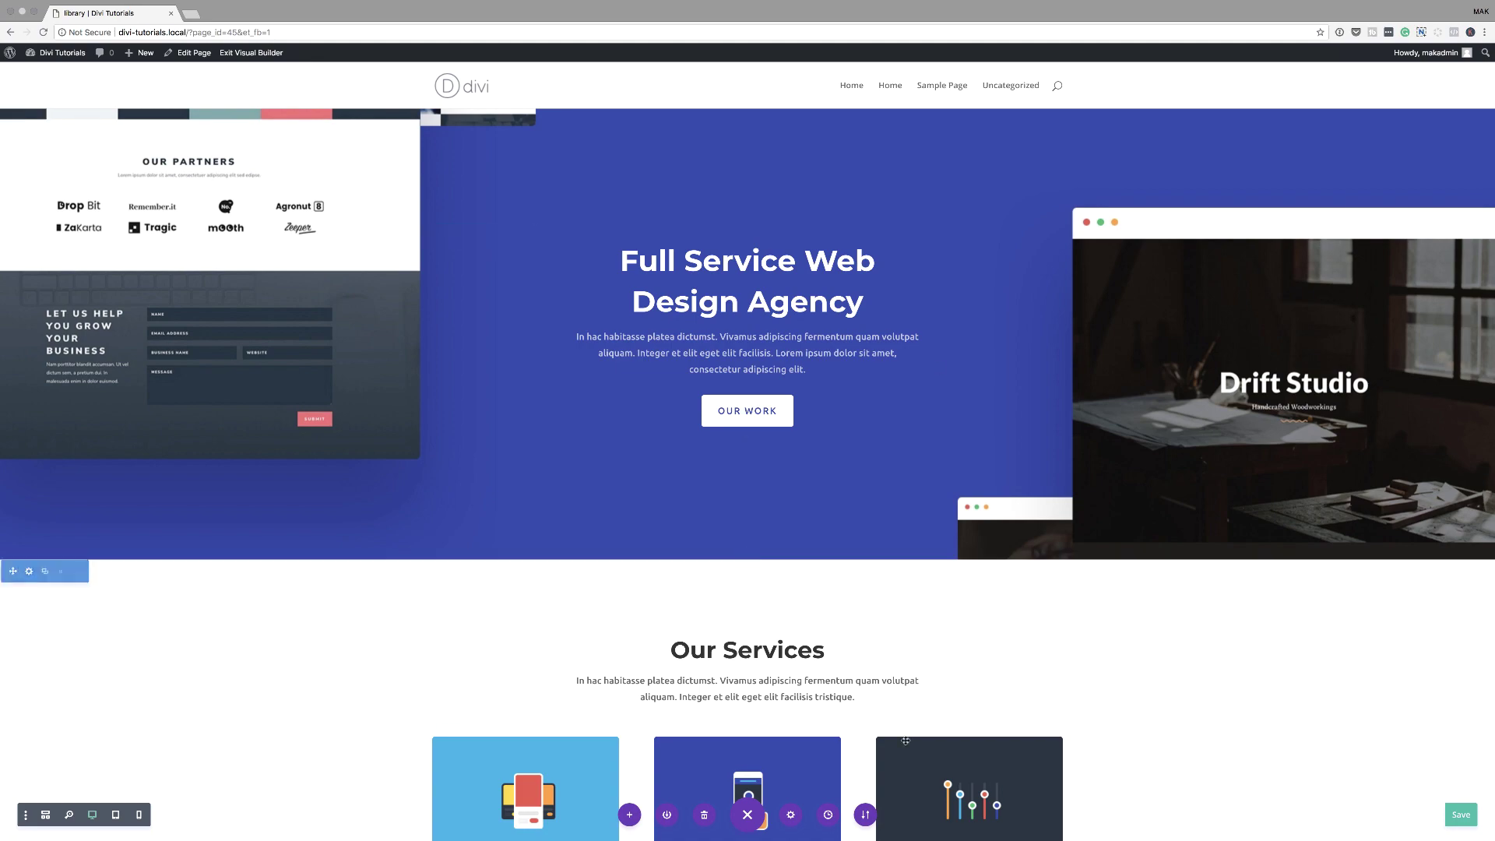
scroll(757, 755, "down", 12)
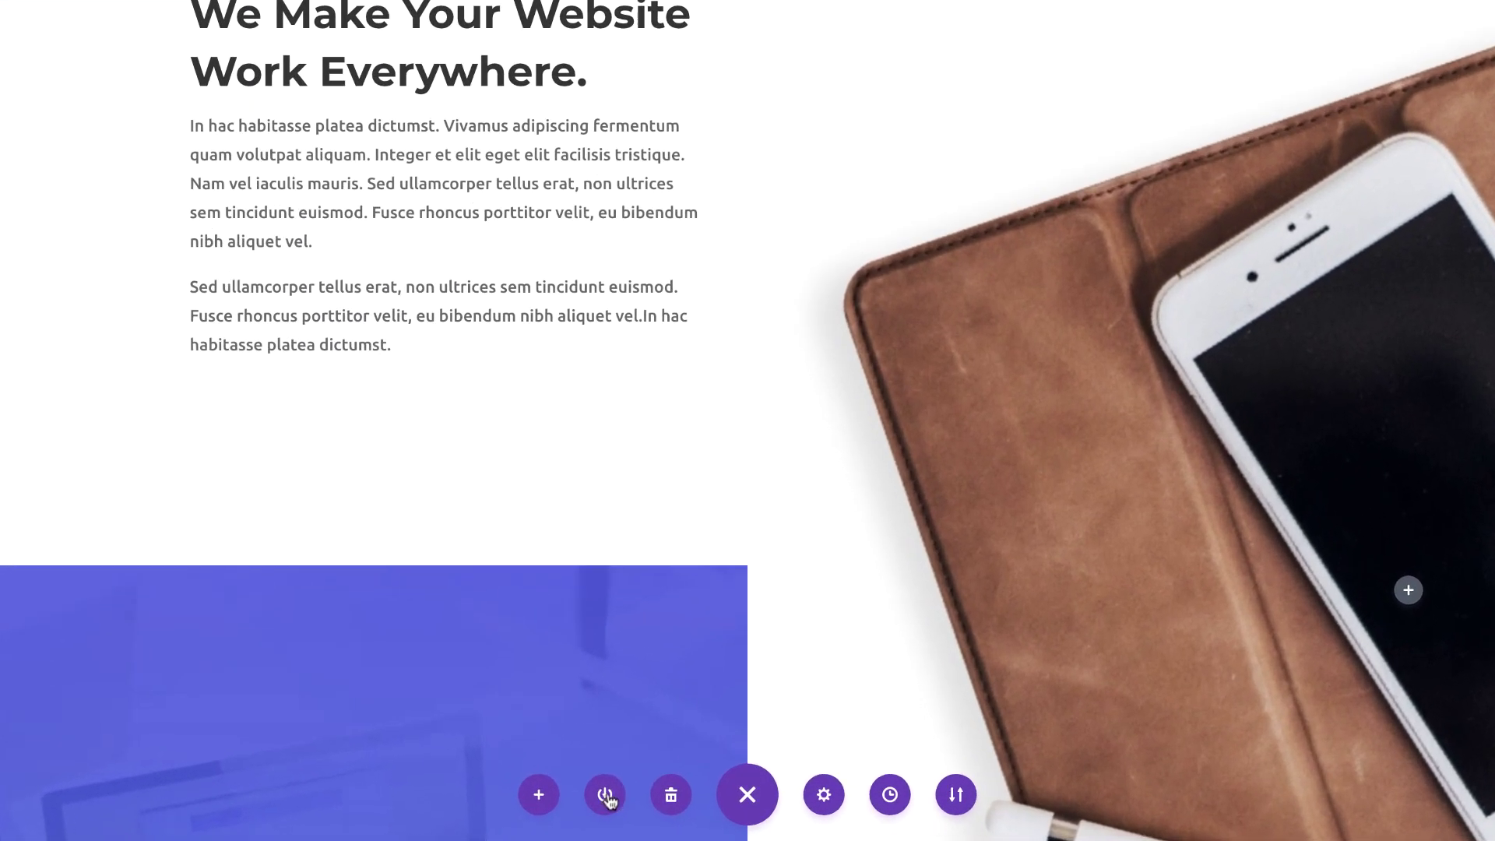
left_click(609, 798)
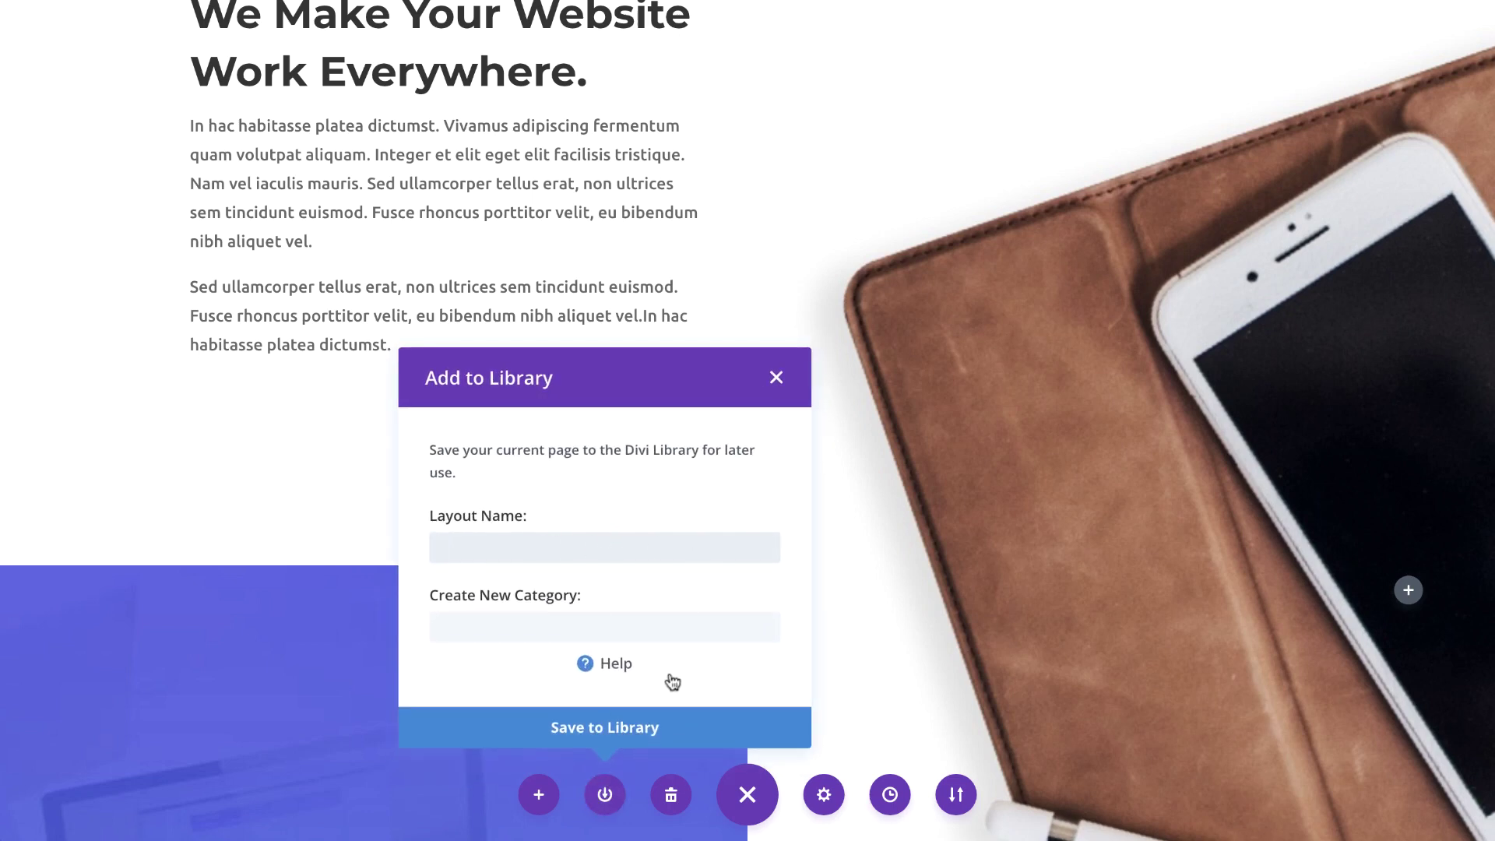
left_click(777, 377)
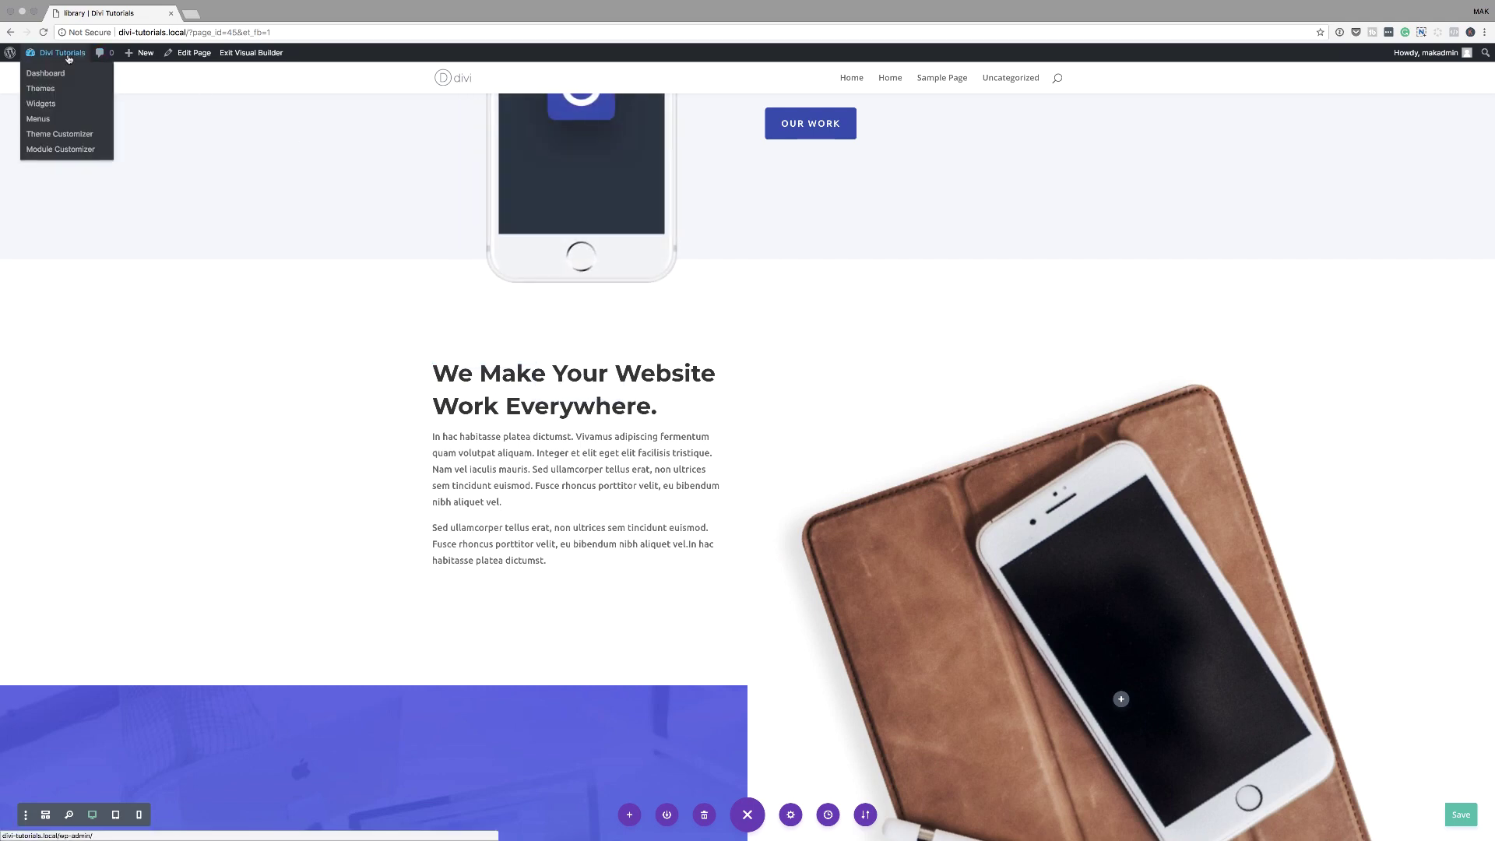
Leave the page builder for the WordPress dashboard and open the Divi Library.
left_click(58, 73)
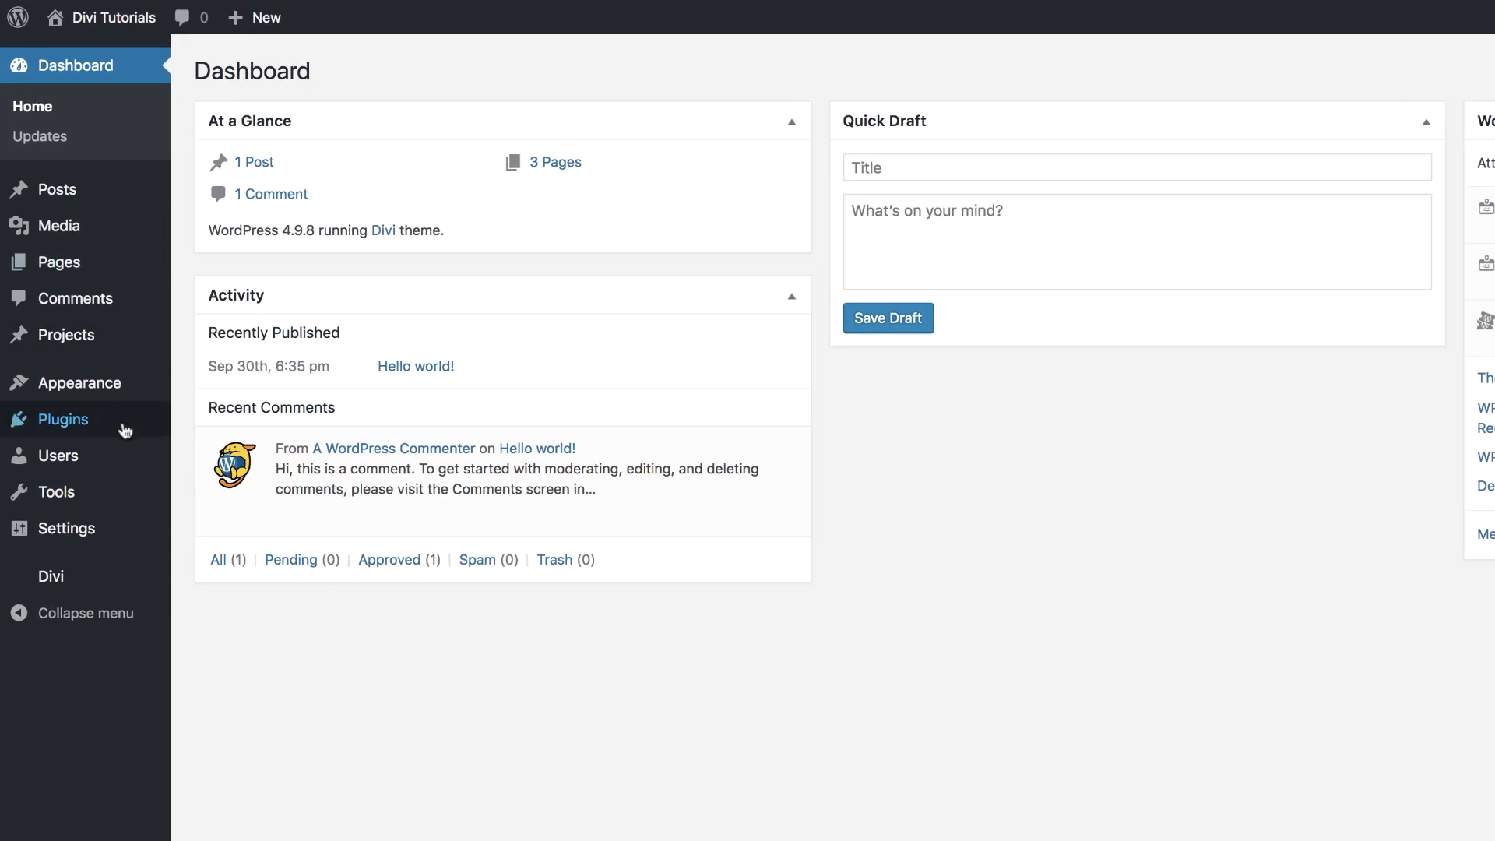
mouse_move(24, 376)
left_click(241, 701)
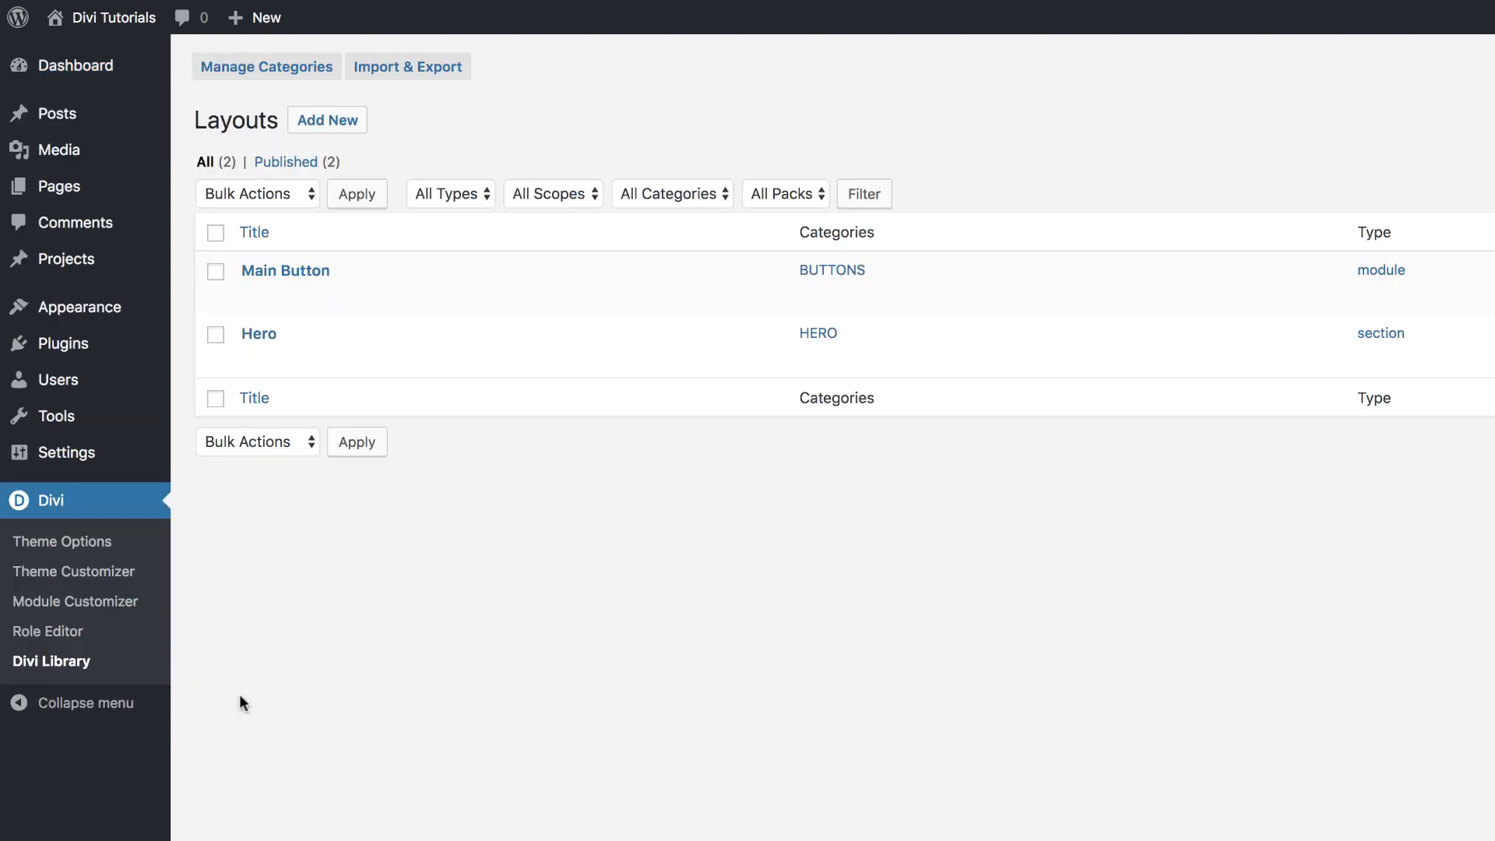
Select only the Hero layout in the library list and open the import and export options.
mouse_move(275, 344)
mouse_move(258, 257)
mouse_move(221, 281)
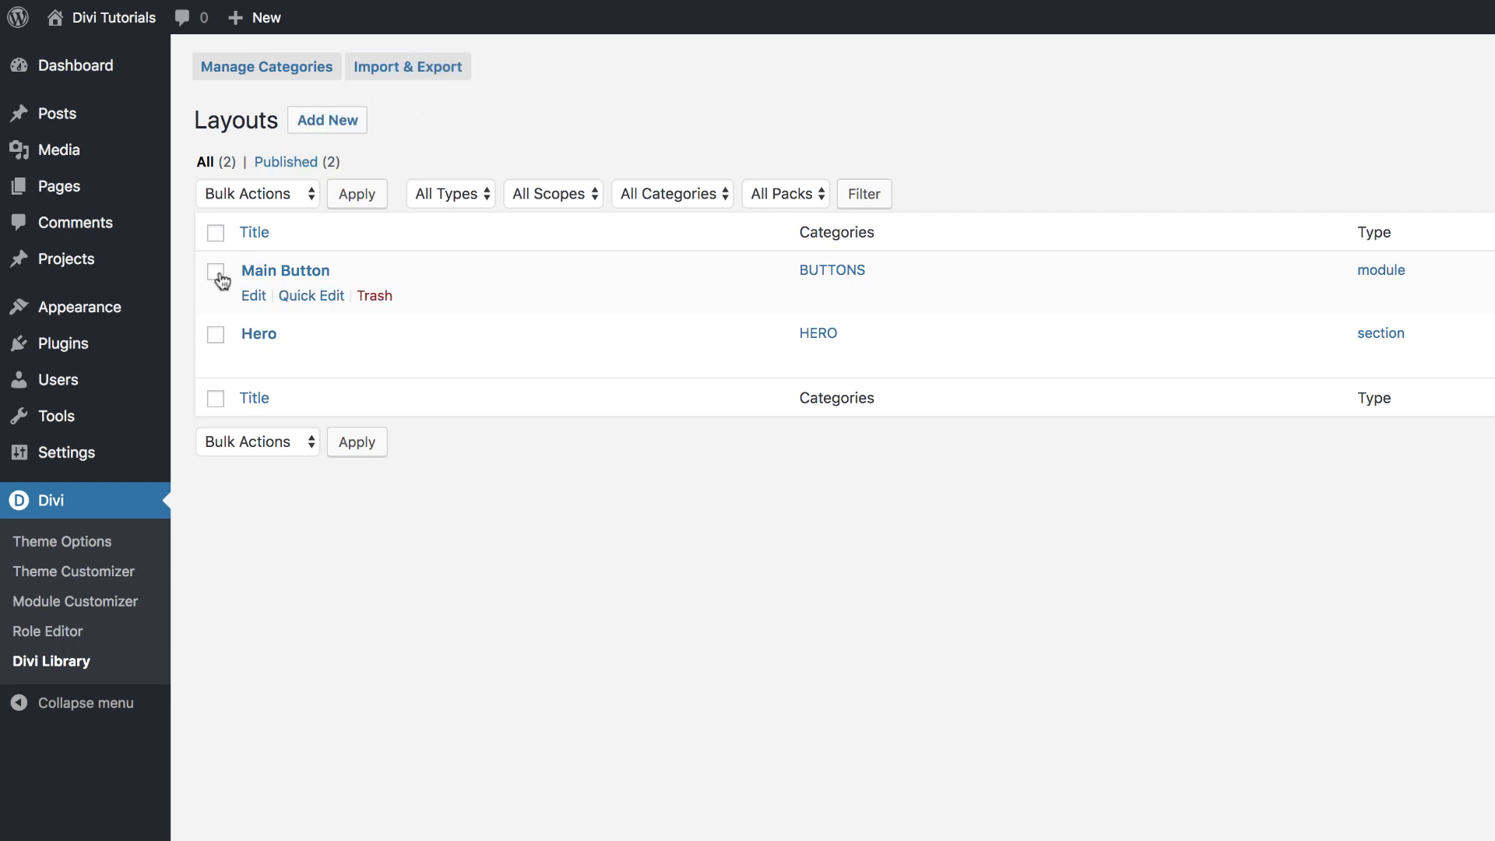
left_click(216, 335)
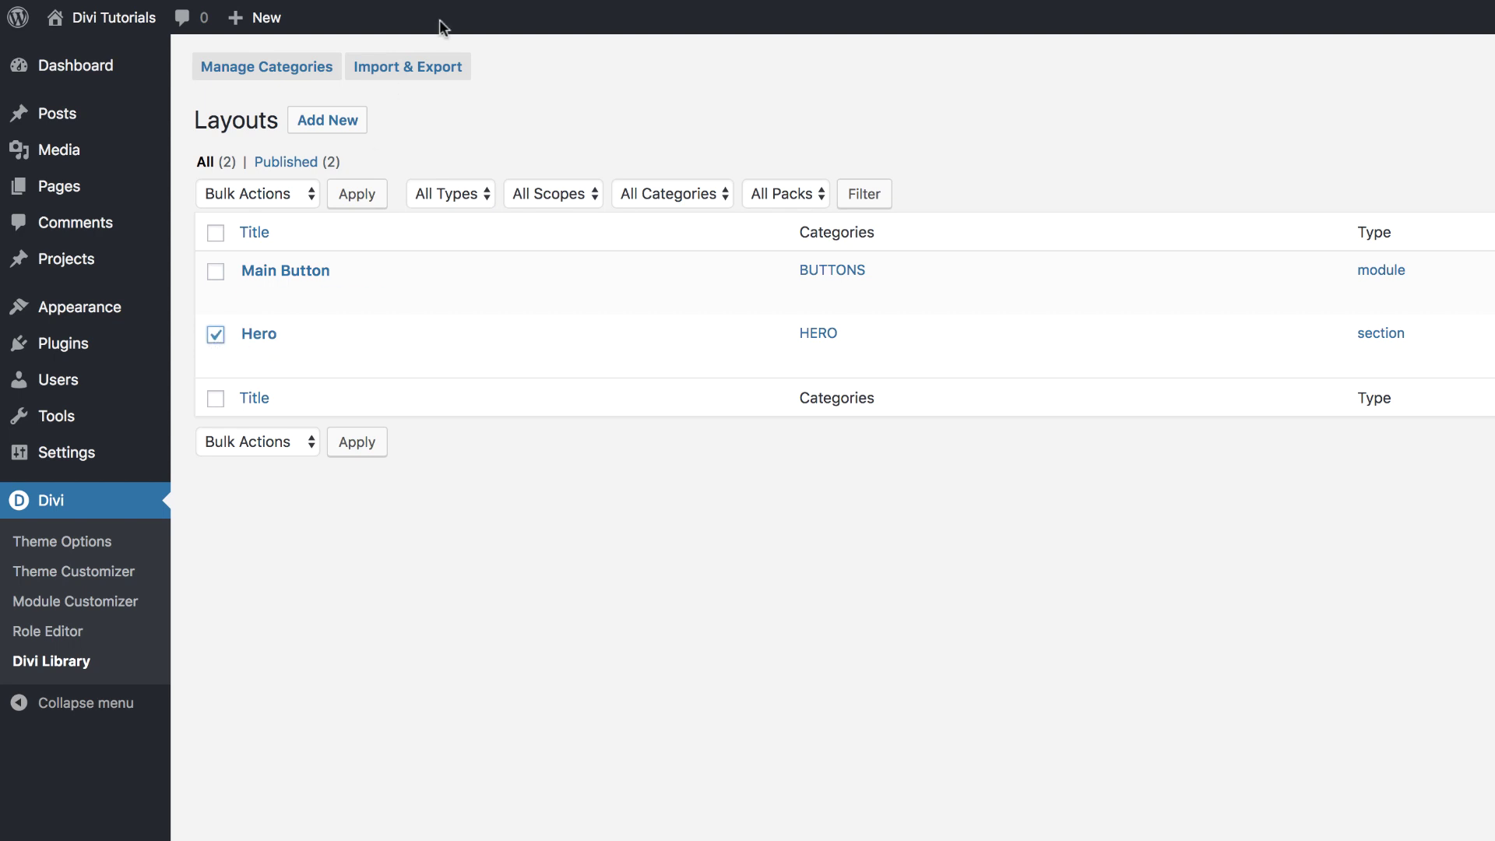
left_click(414, 72)
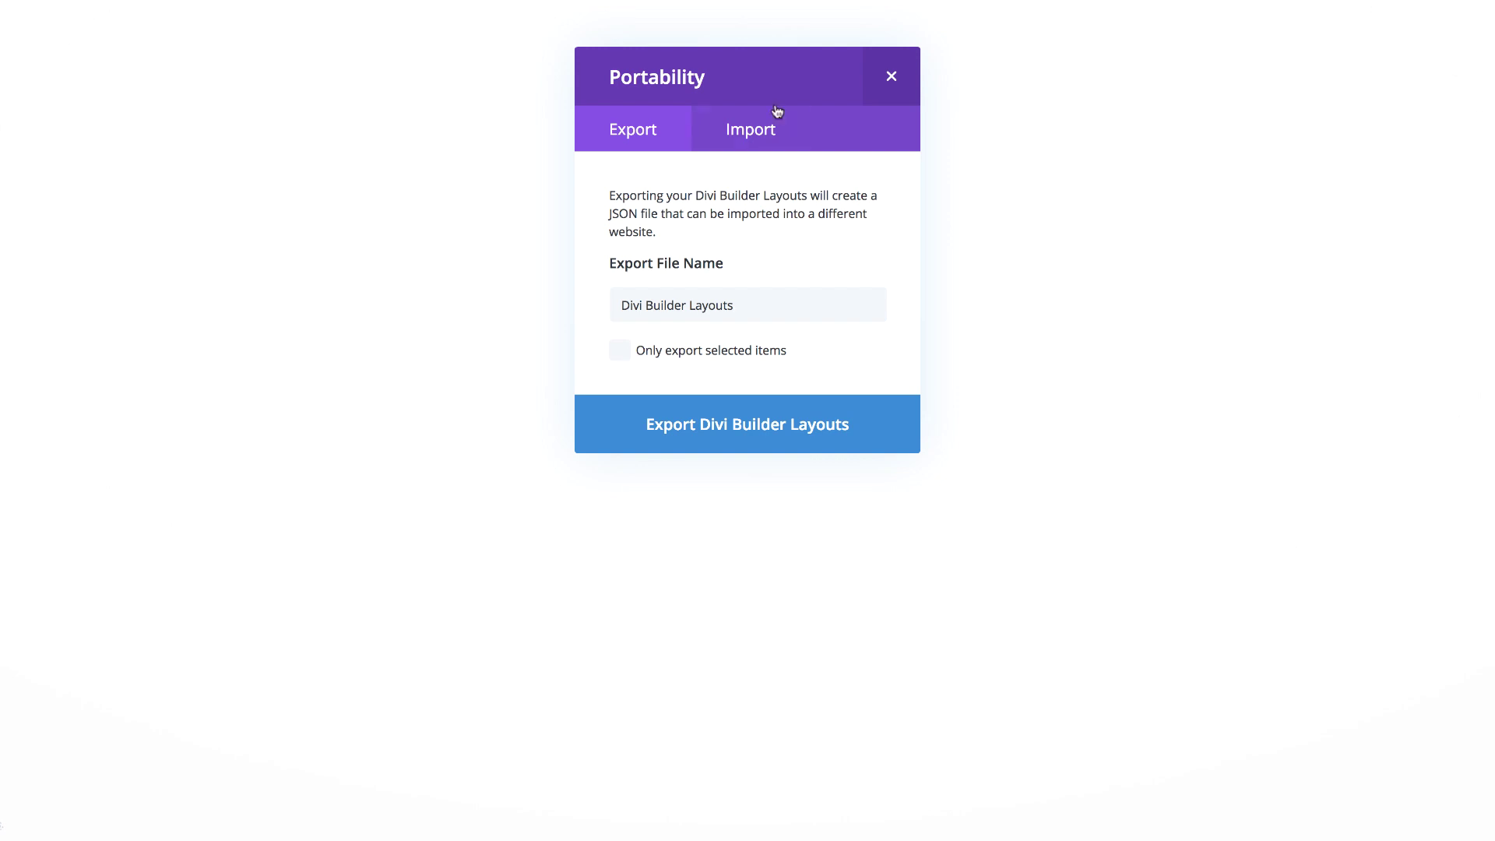
Export only the selected items with the file name "Divi Builder Layouts" and show the downloaded JSON file in Finder.
left_click(620, 352)
left_click_drag(736, 304, 597, 313)
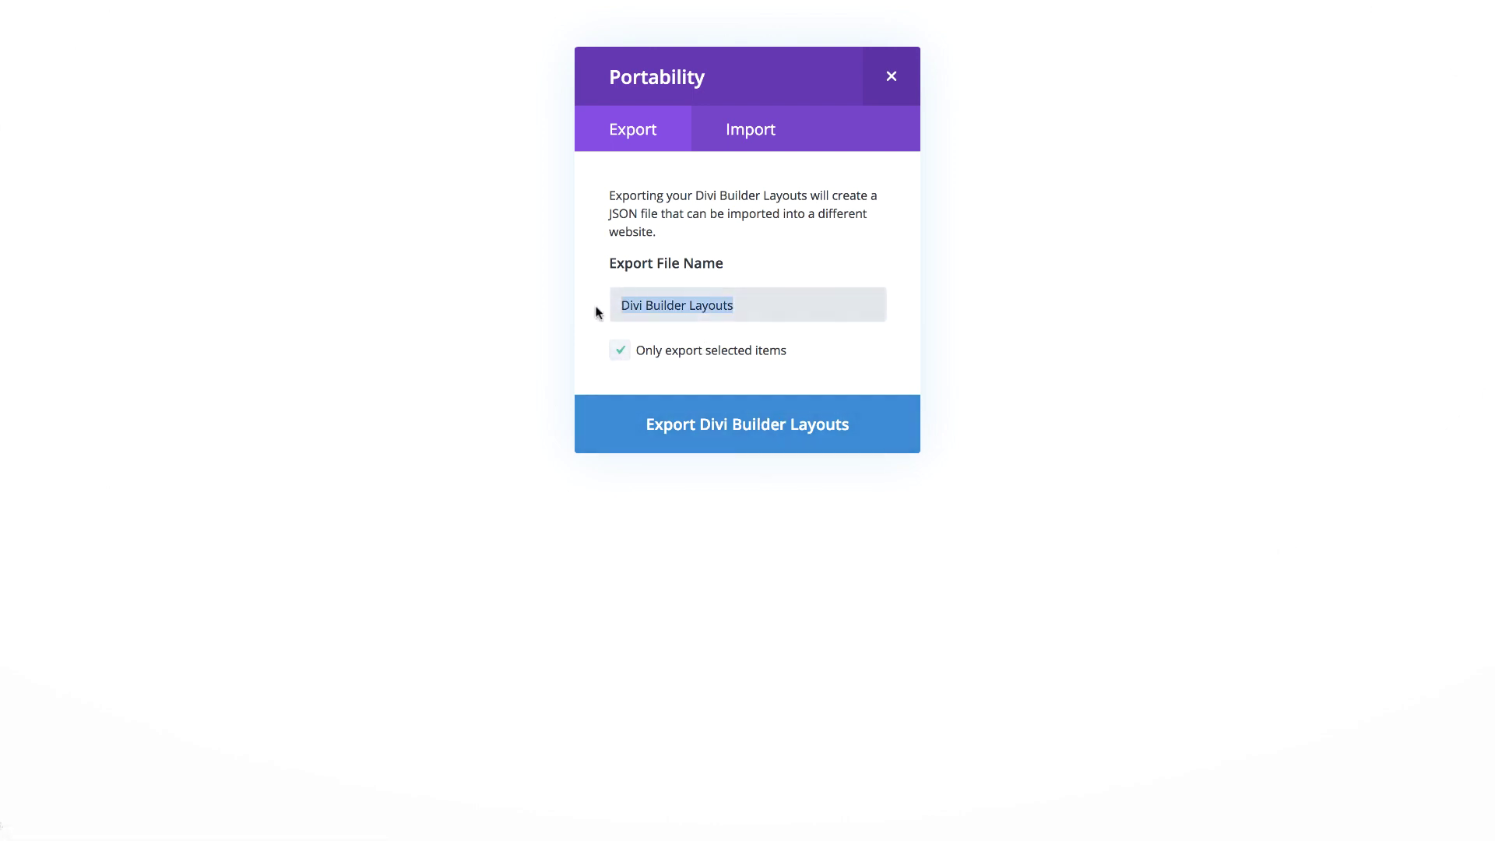
left_click(759, 429)
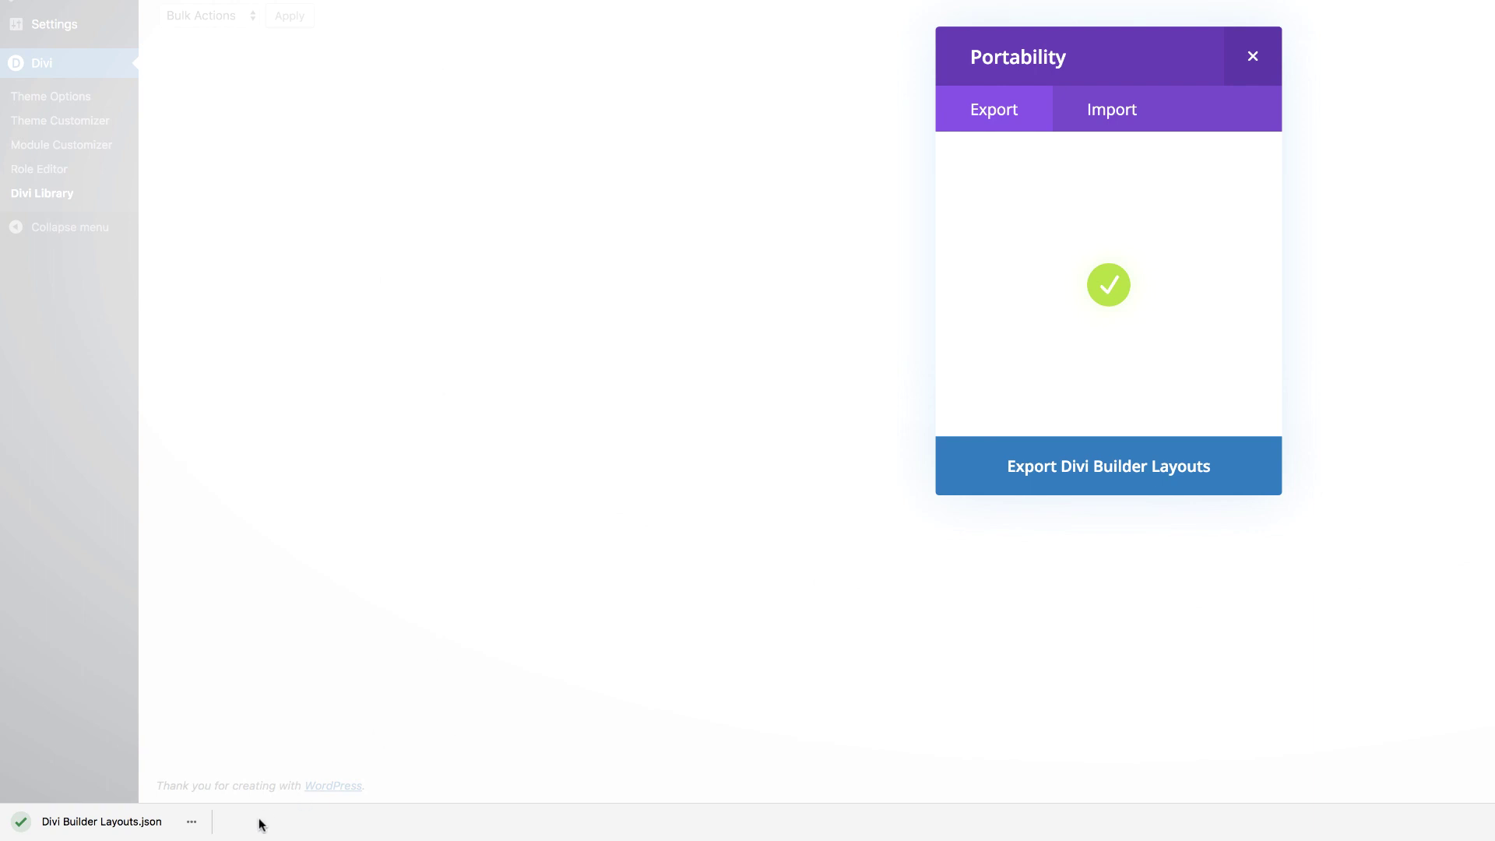
left_click(192, 824)
left_click(237, 772)
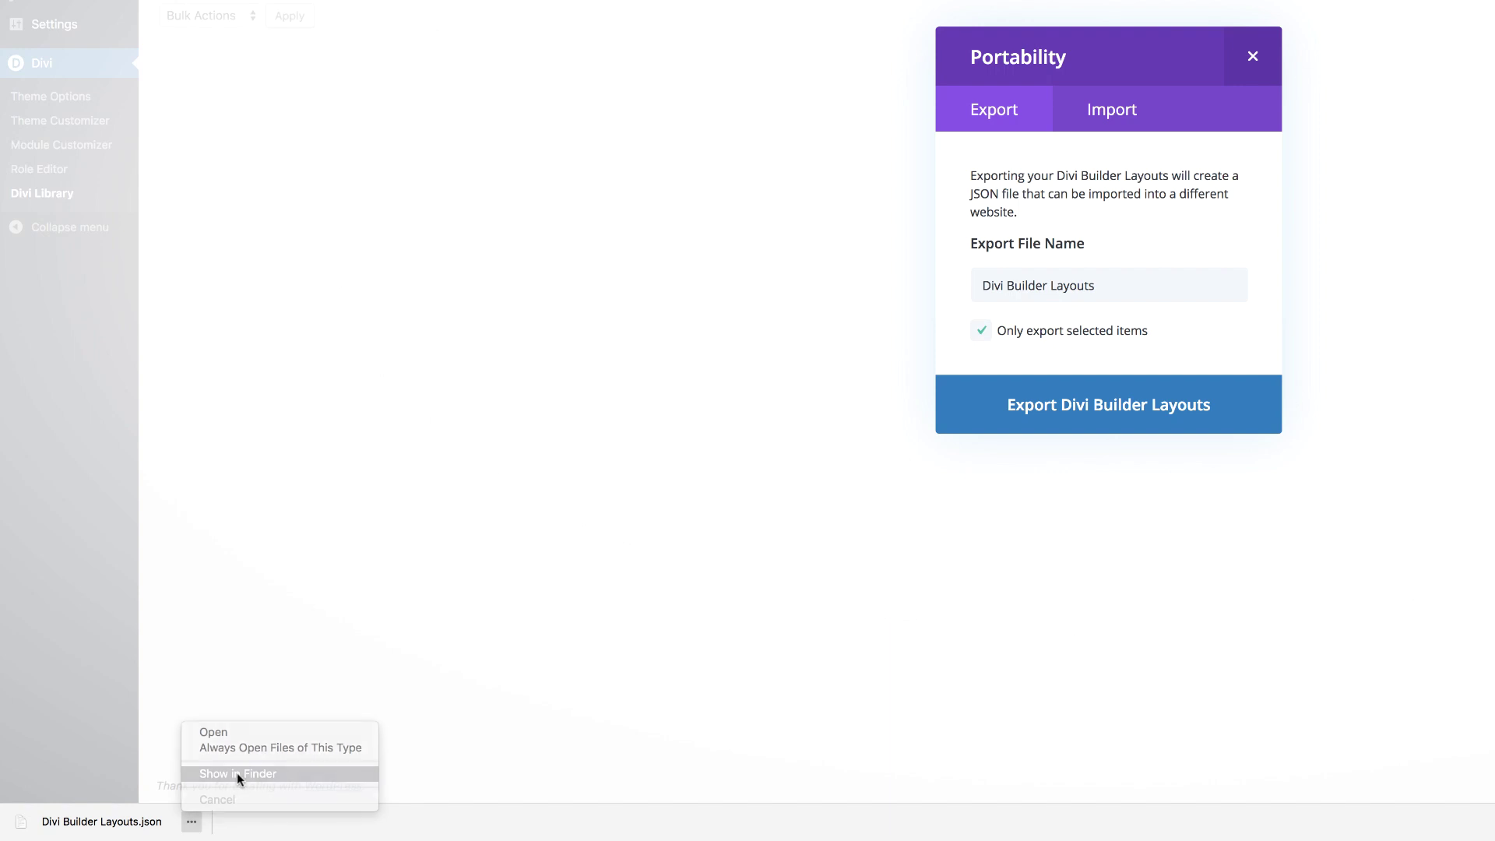